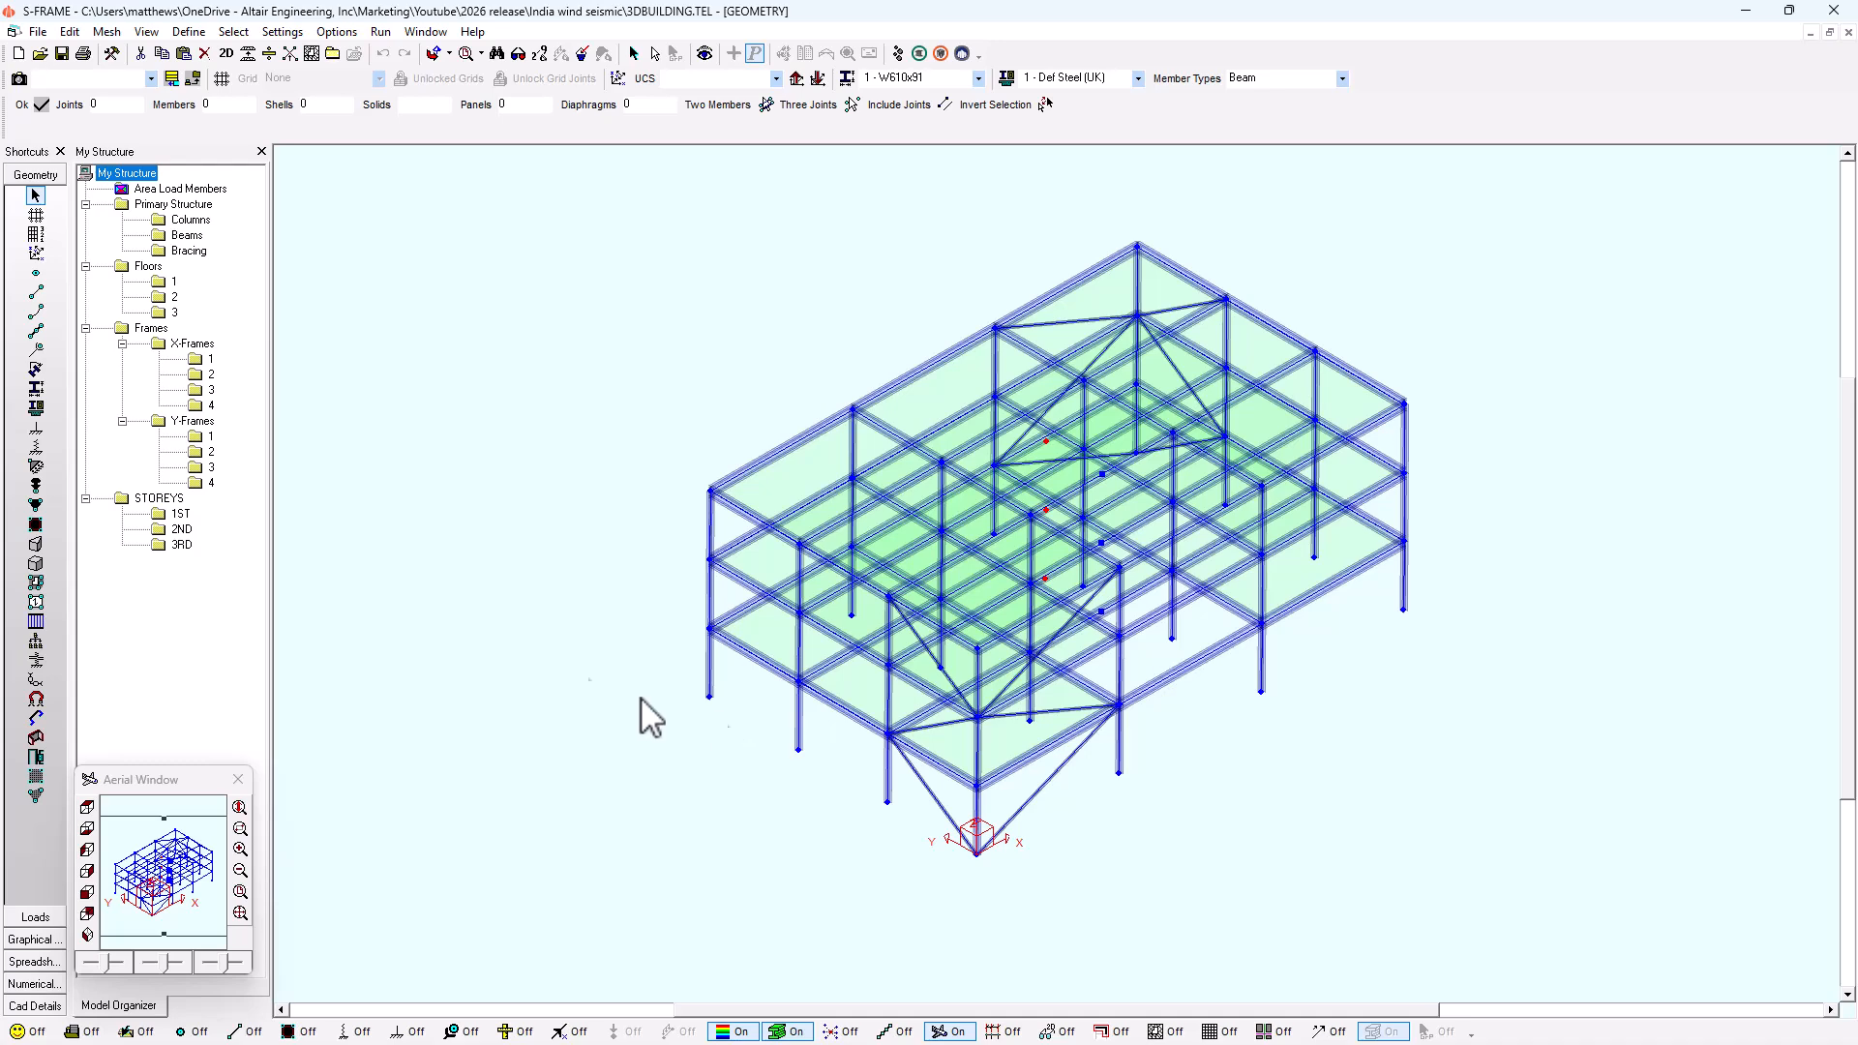
Open the floor numbering tool to check the floor numbers assigned in the building model.
left_click(39, 238)
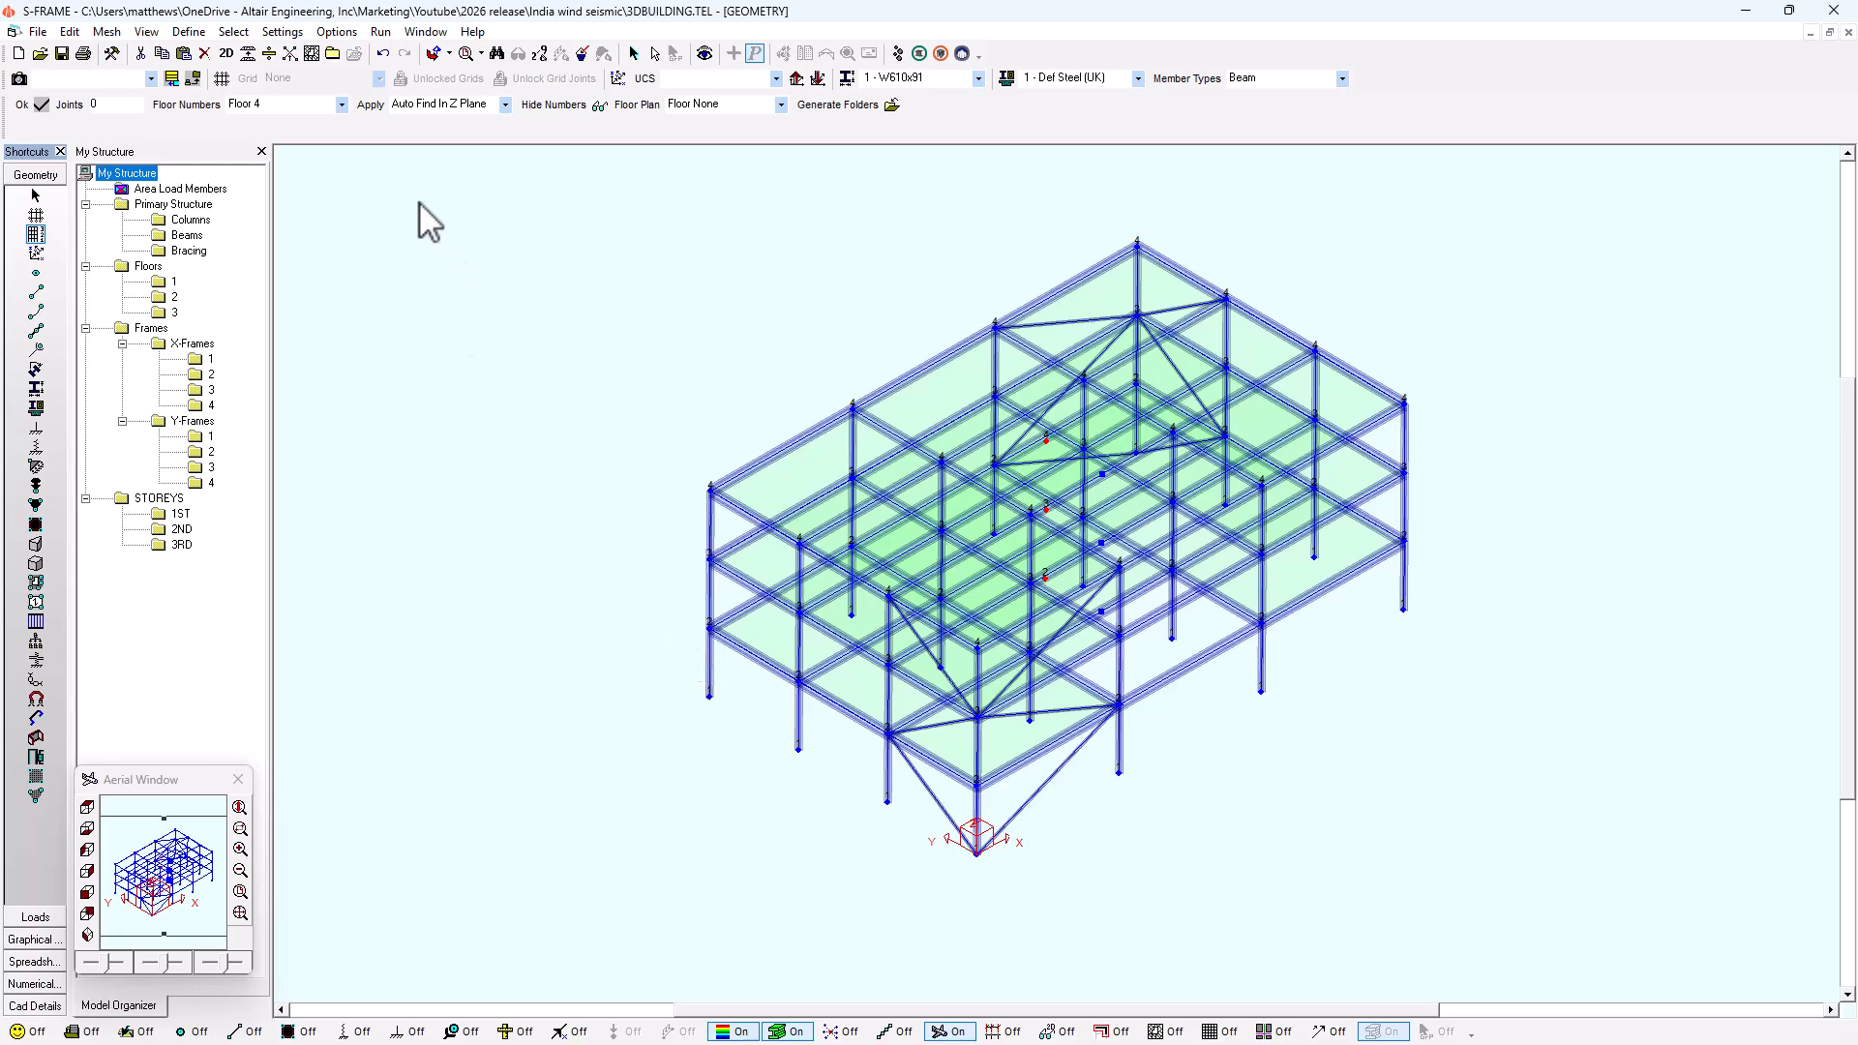
Examine the IS 875:2015 wind coefficients and the exposure type options in the design code preferences.
left_click(292, 33)
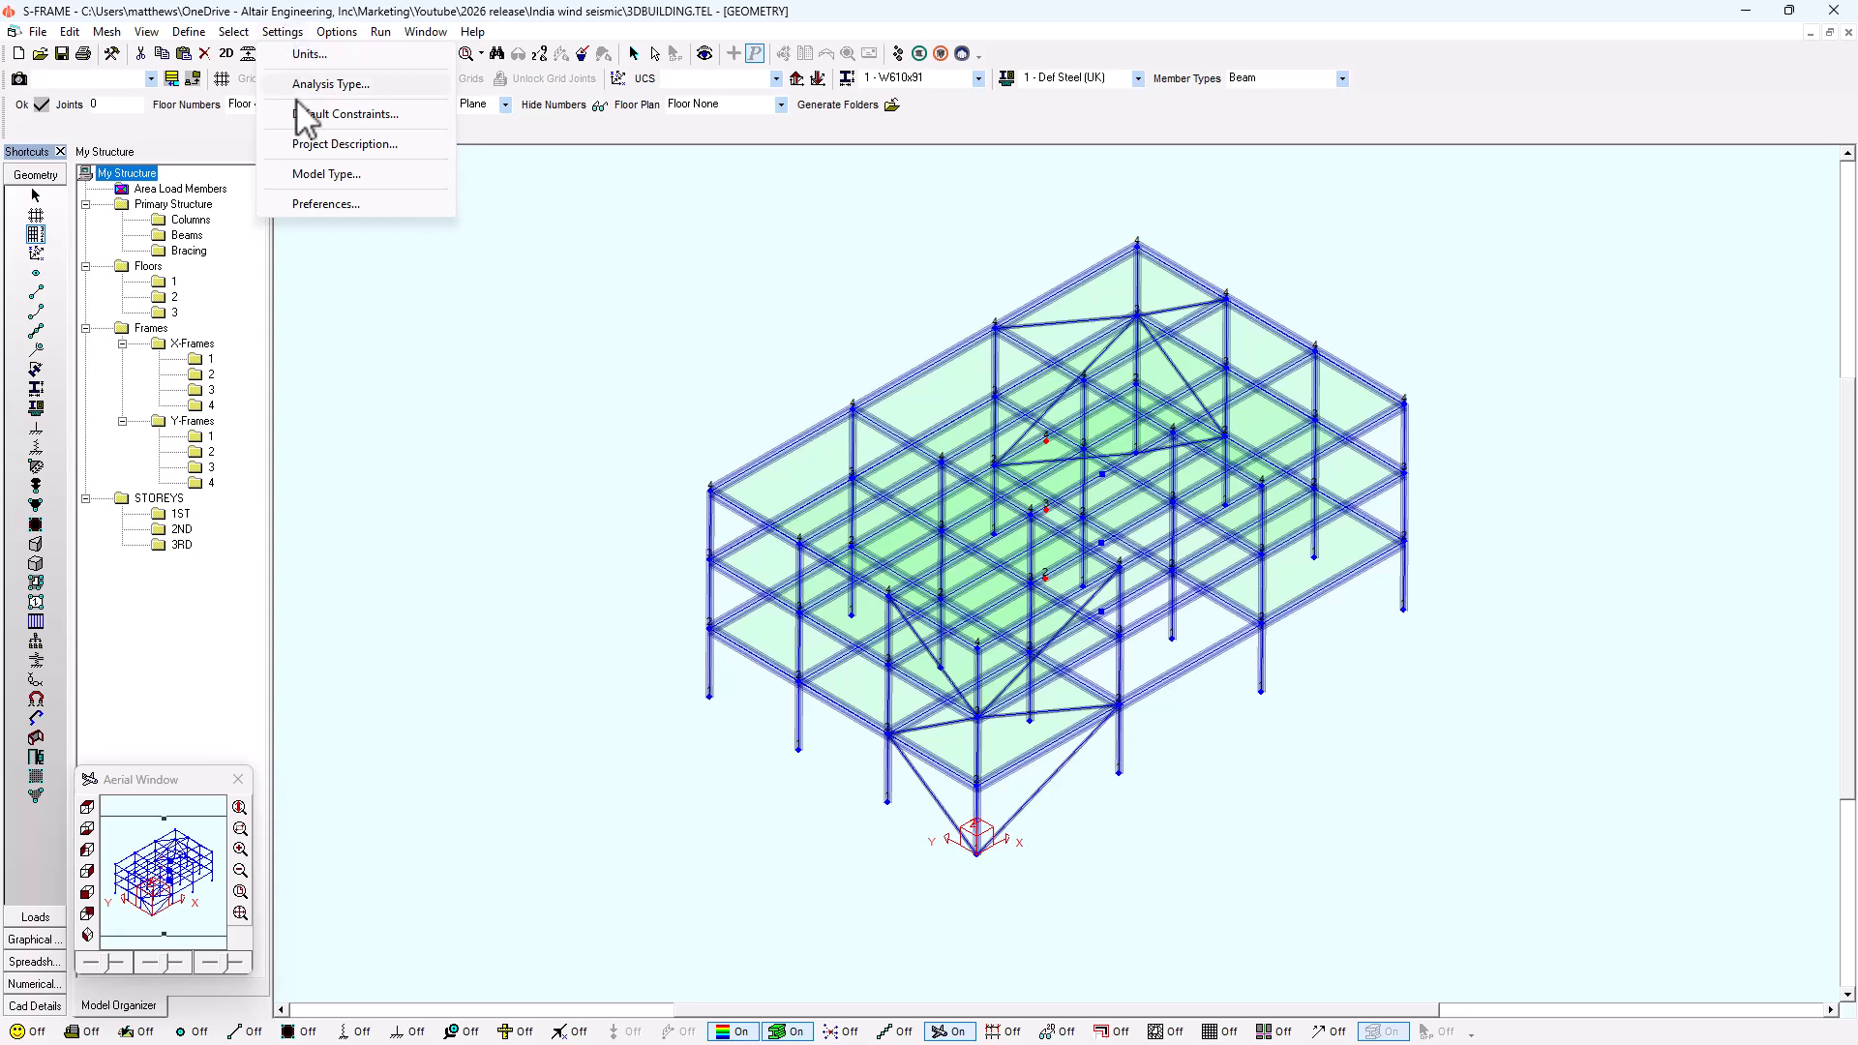
left_click(322, 204)
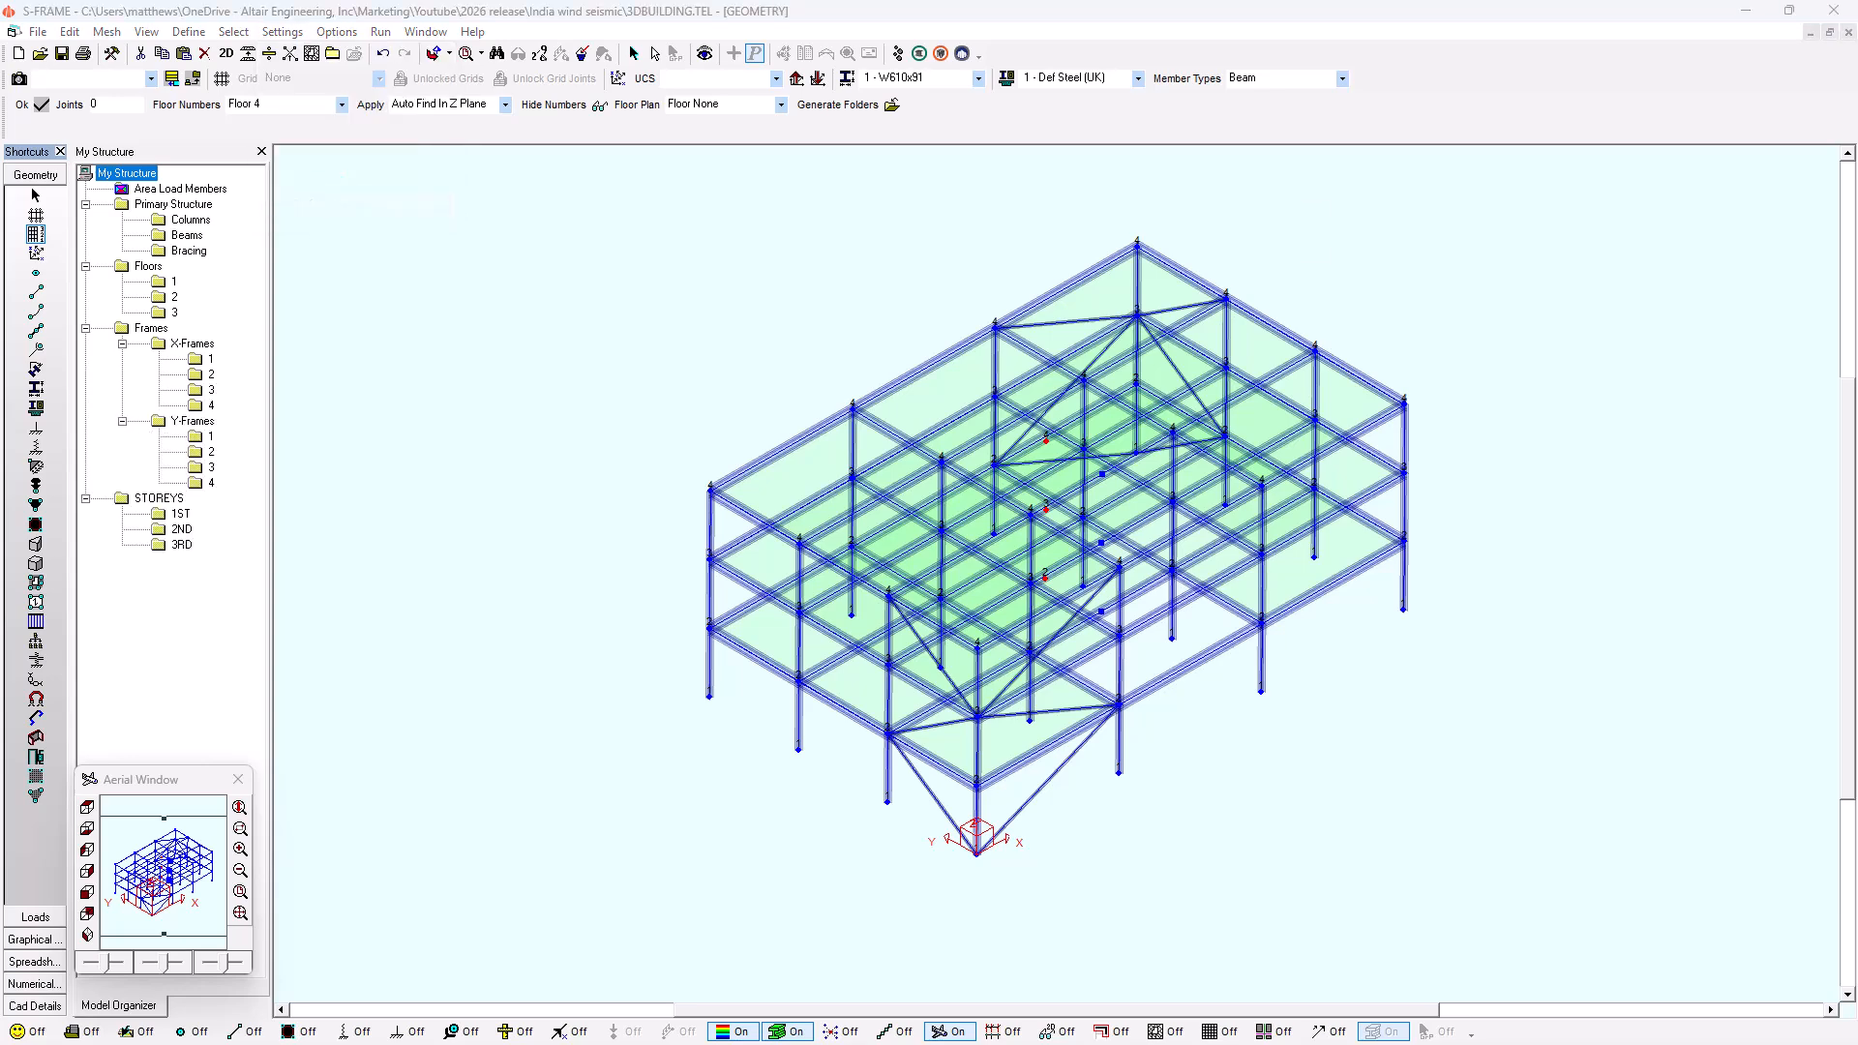
left_click_drag(1576, 320, 933, 276)
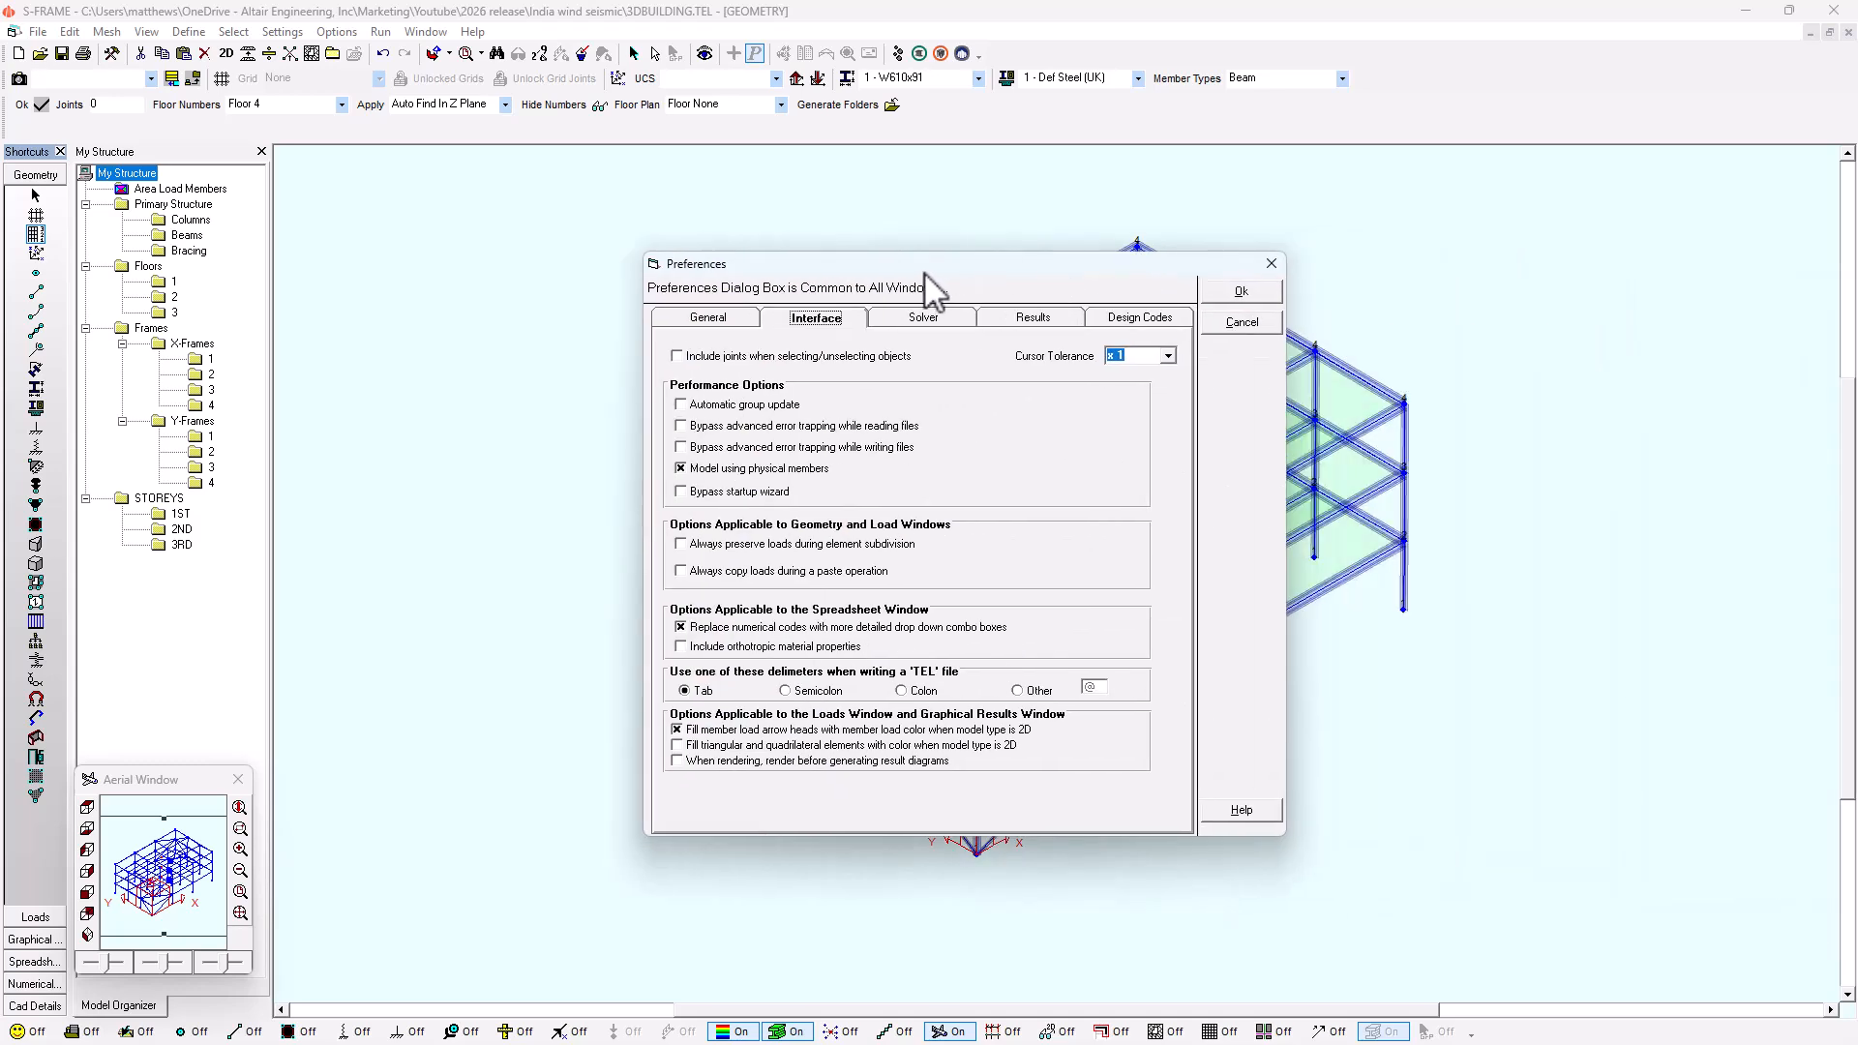
left_click(1123, 319)
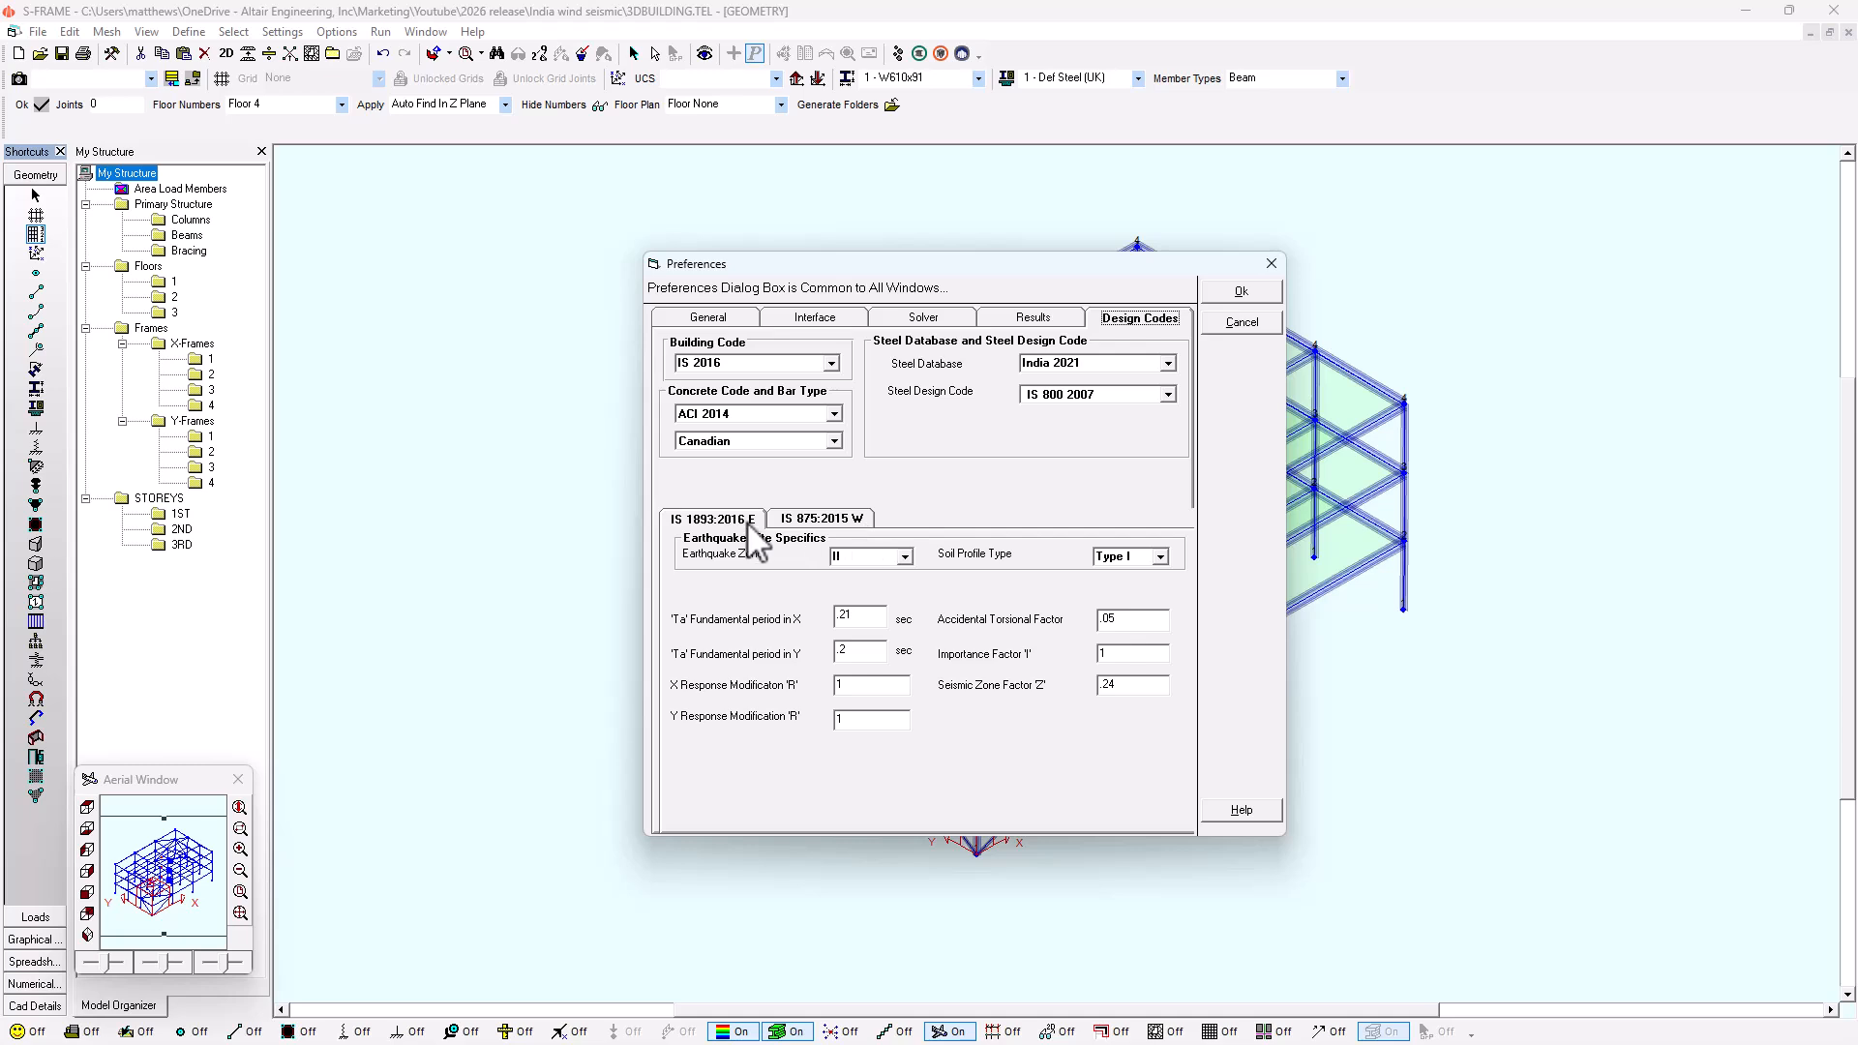
left_click(859, 523)
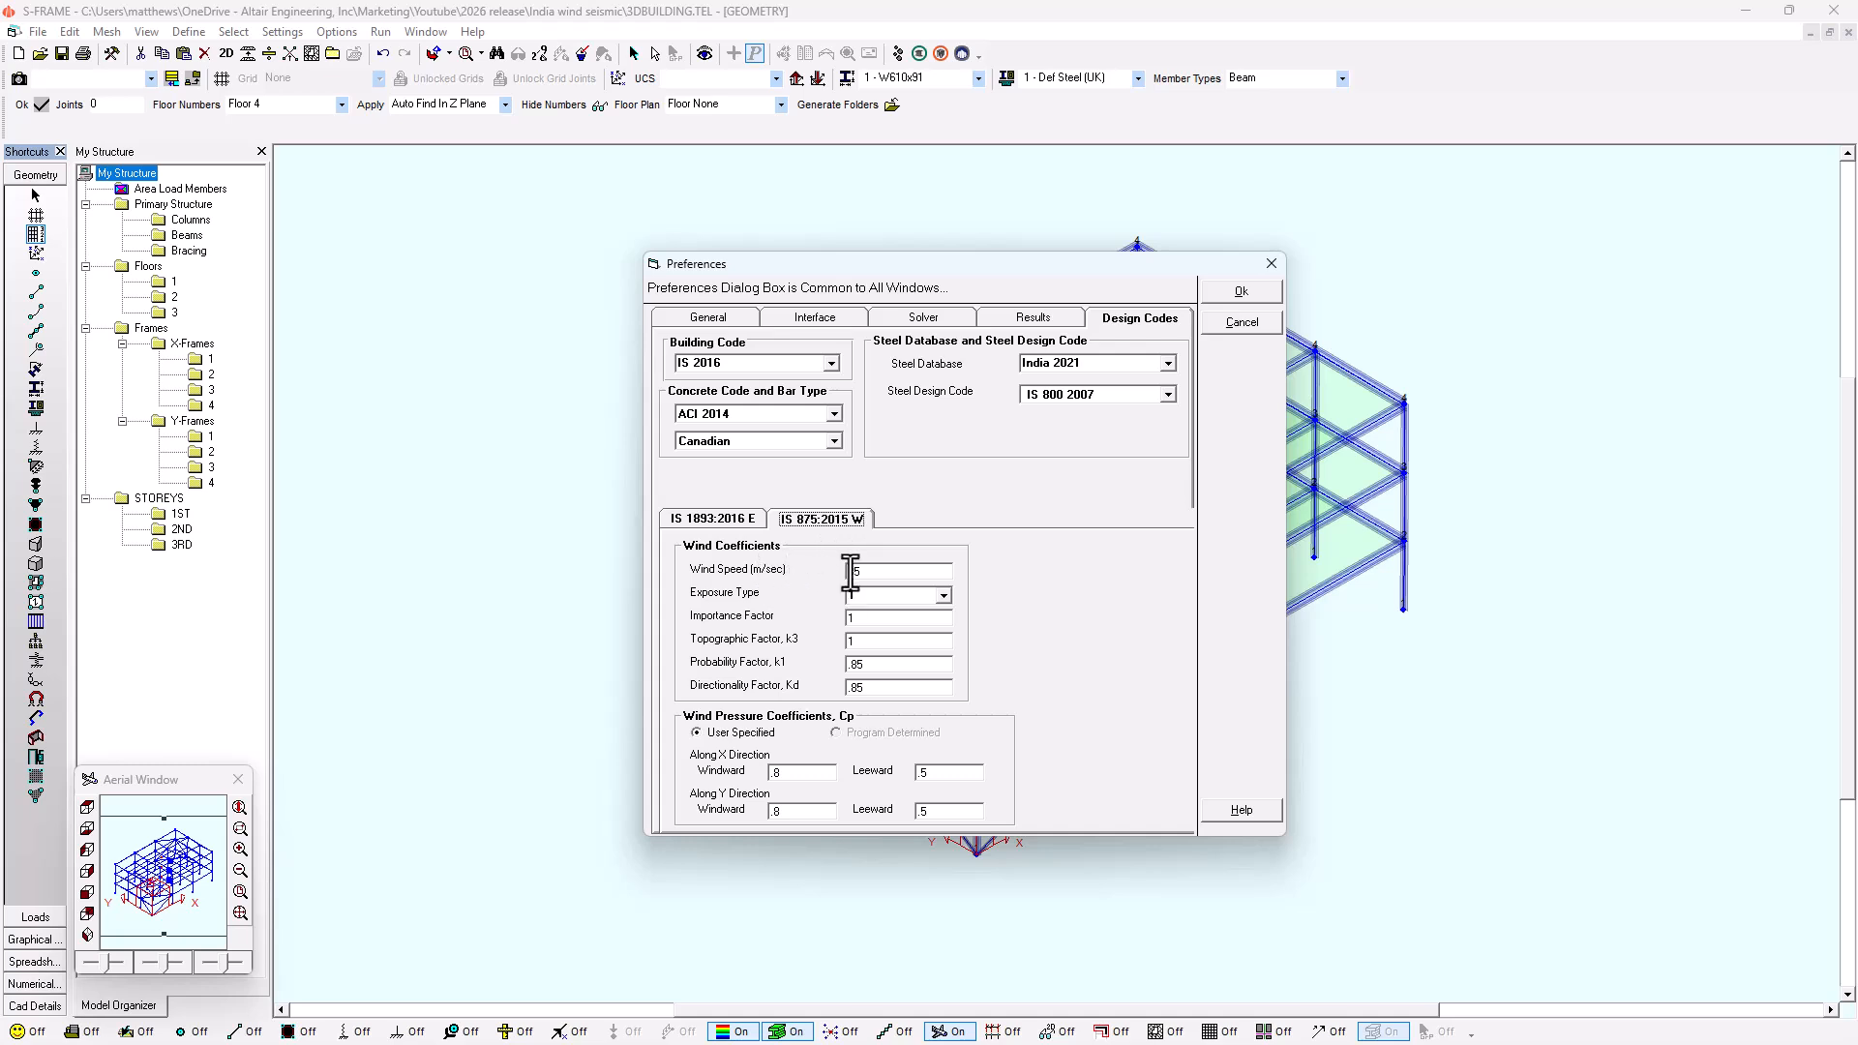
left_click(943, 595)
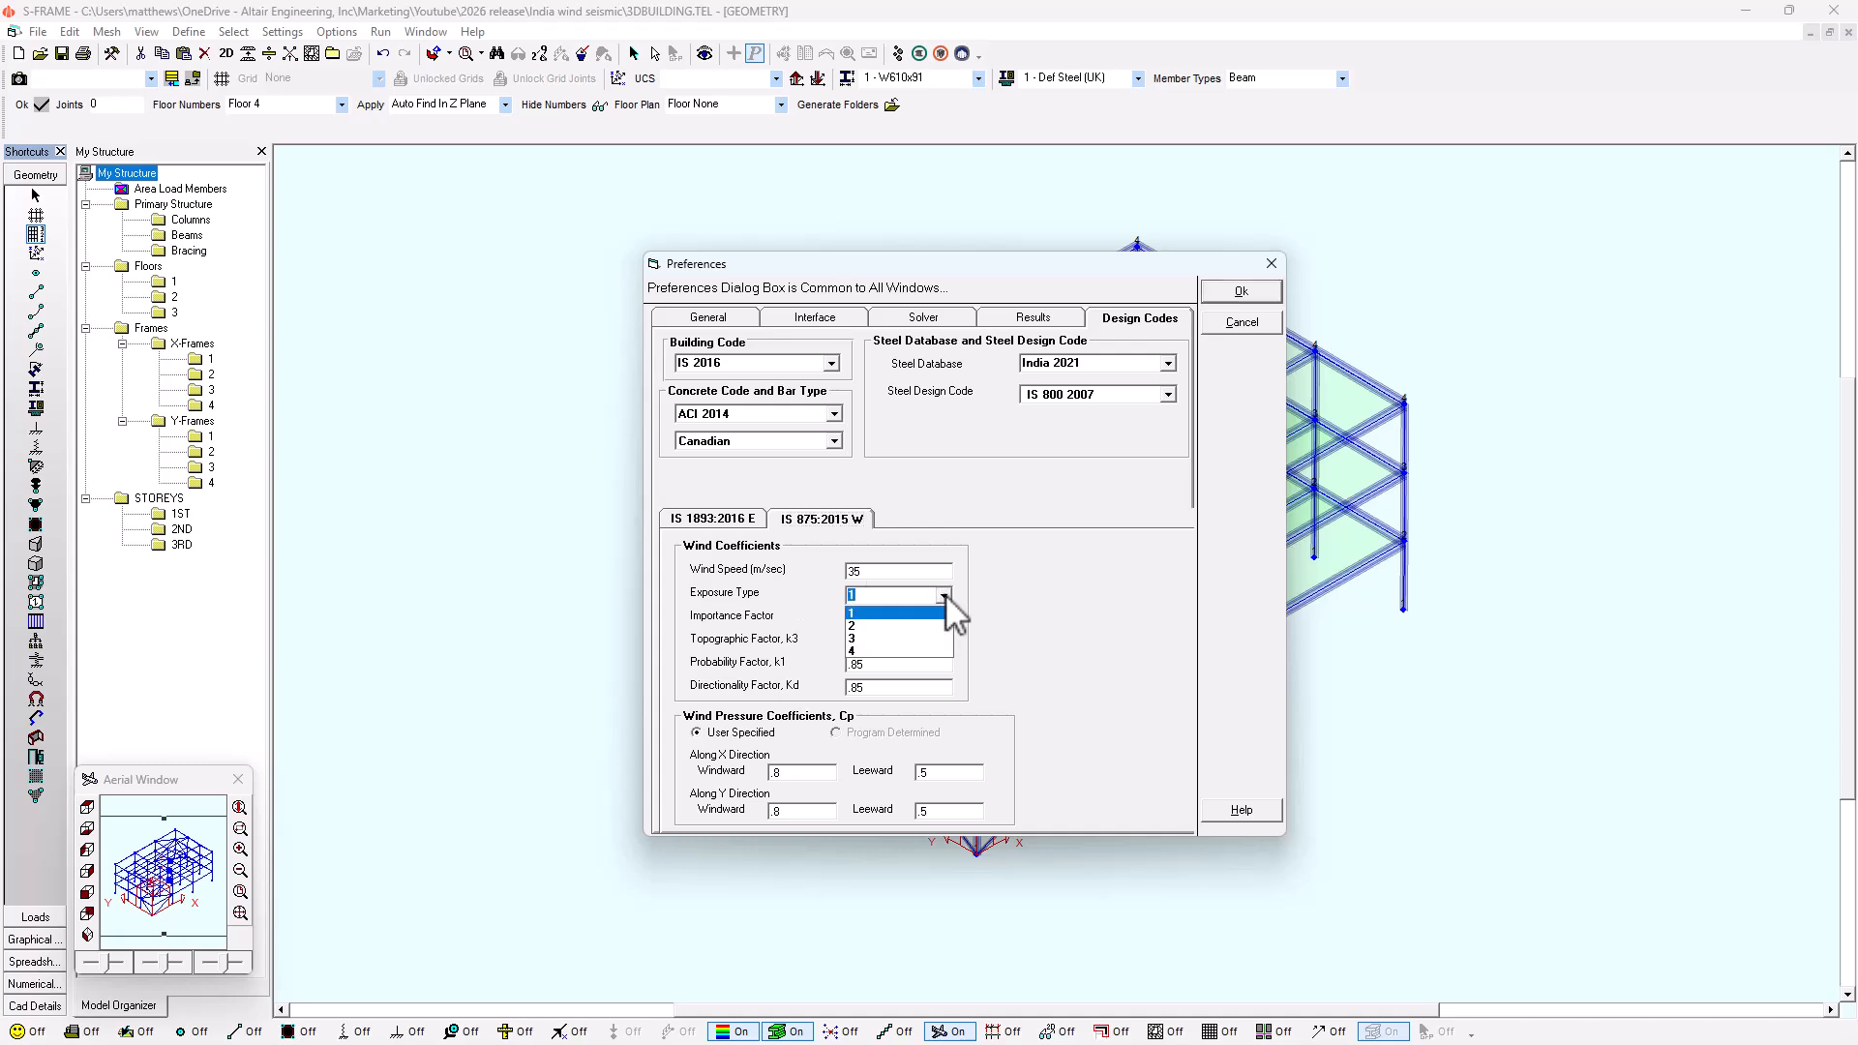
left_click(944, 594)
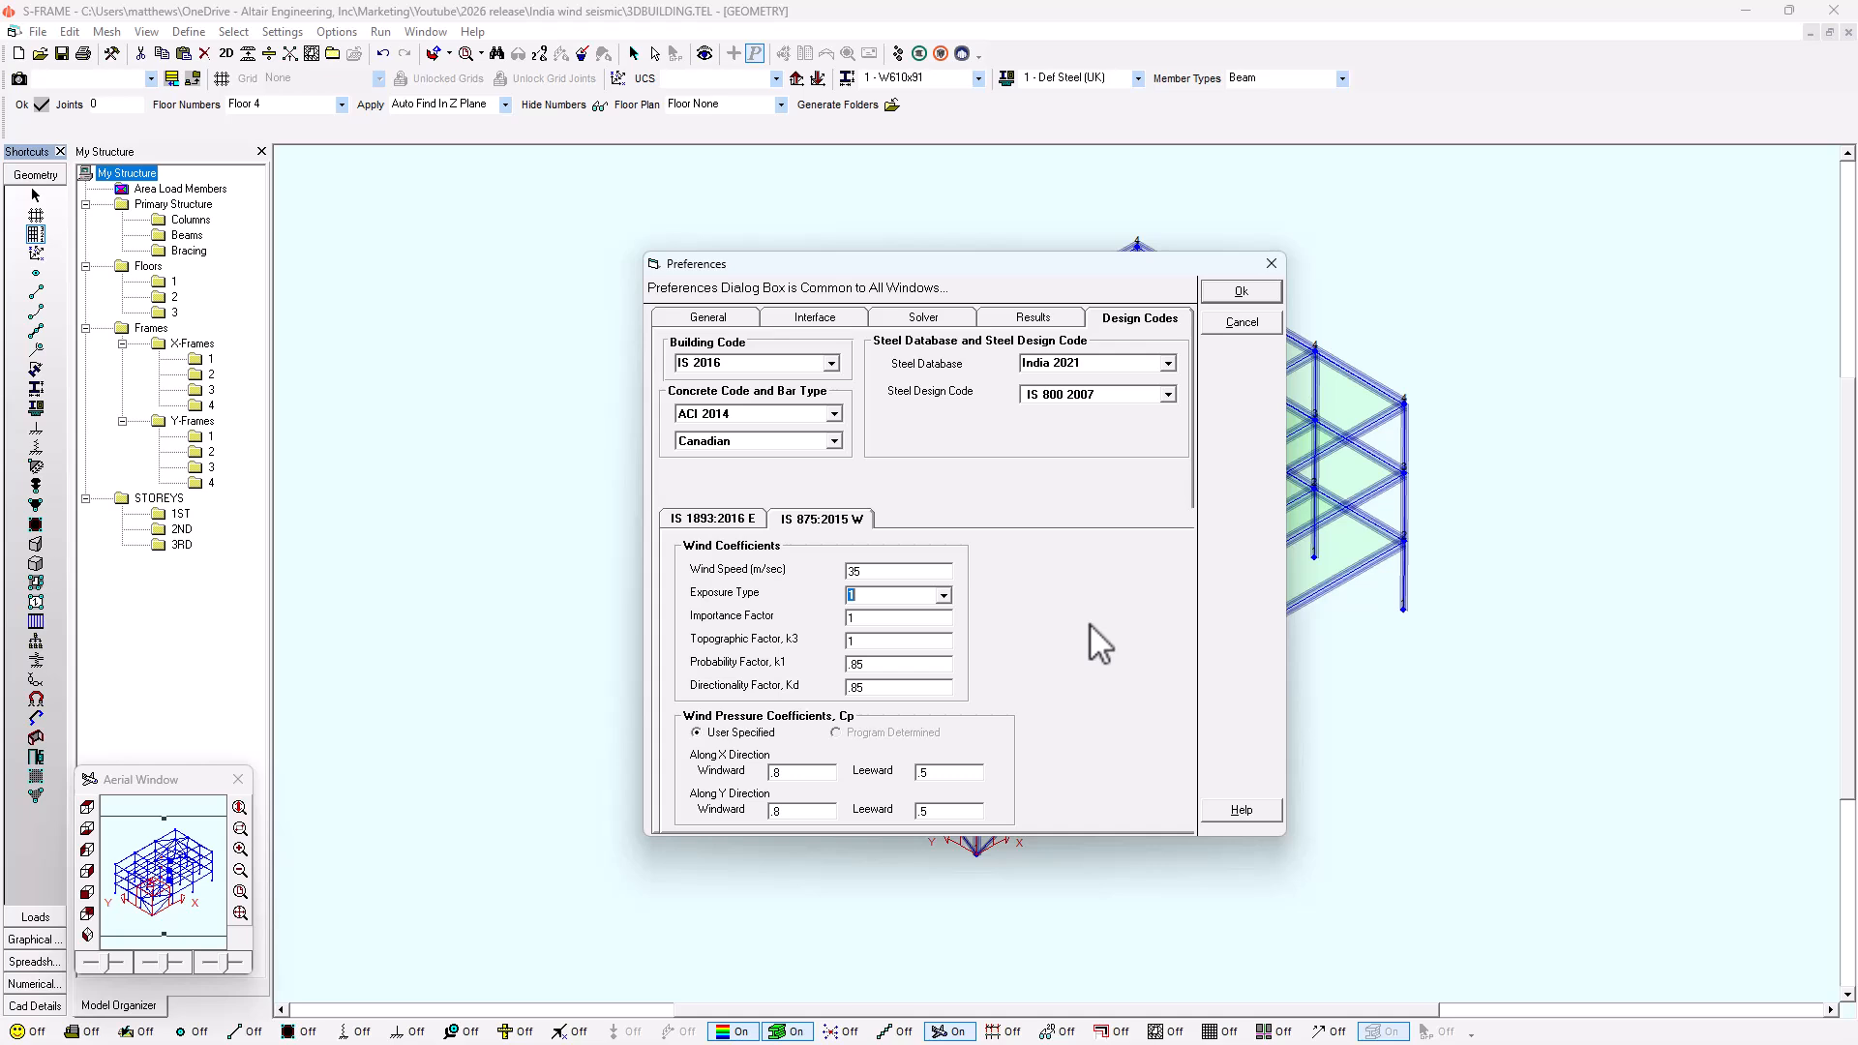
Examine the IS 1893:2016 earthquake parameters and soil profile types, and accept the preferences.
left_click(761, 523)
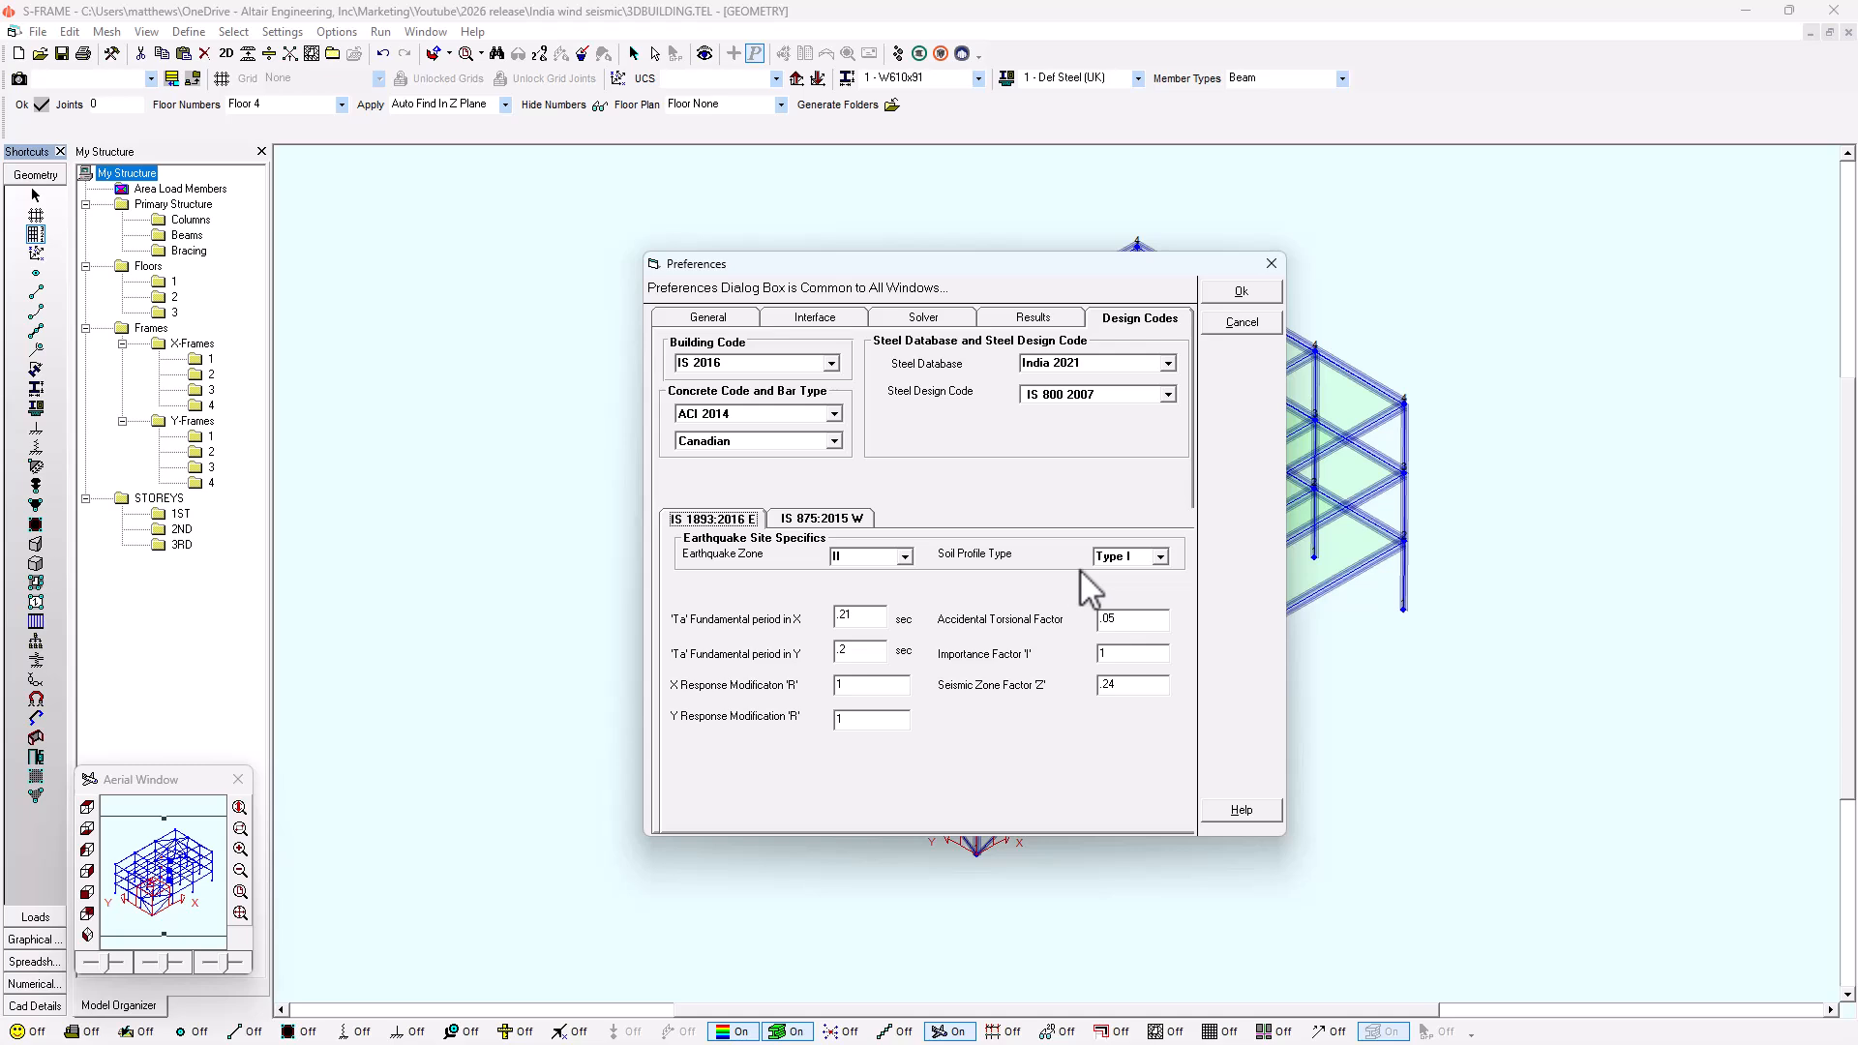
left_click(1159, 557)
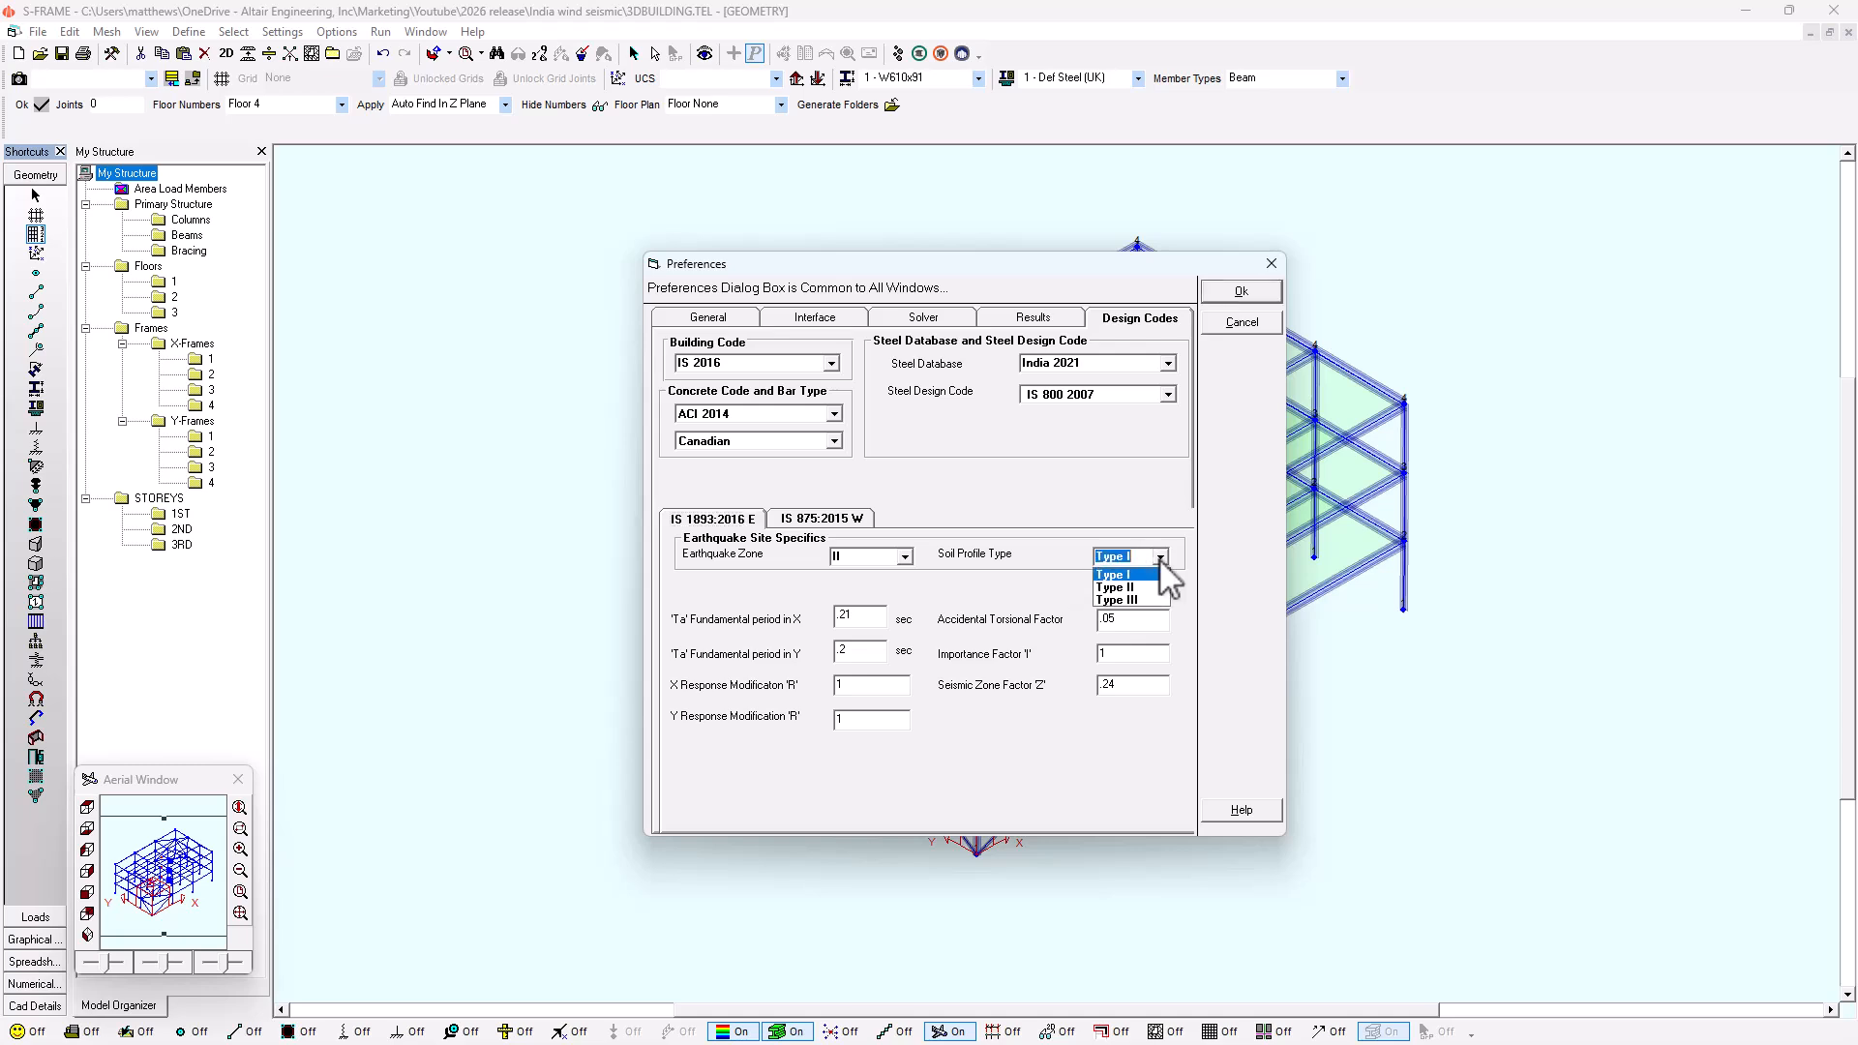
left_click(1159, 558)
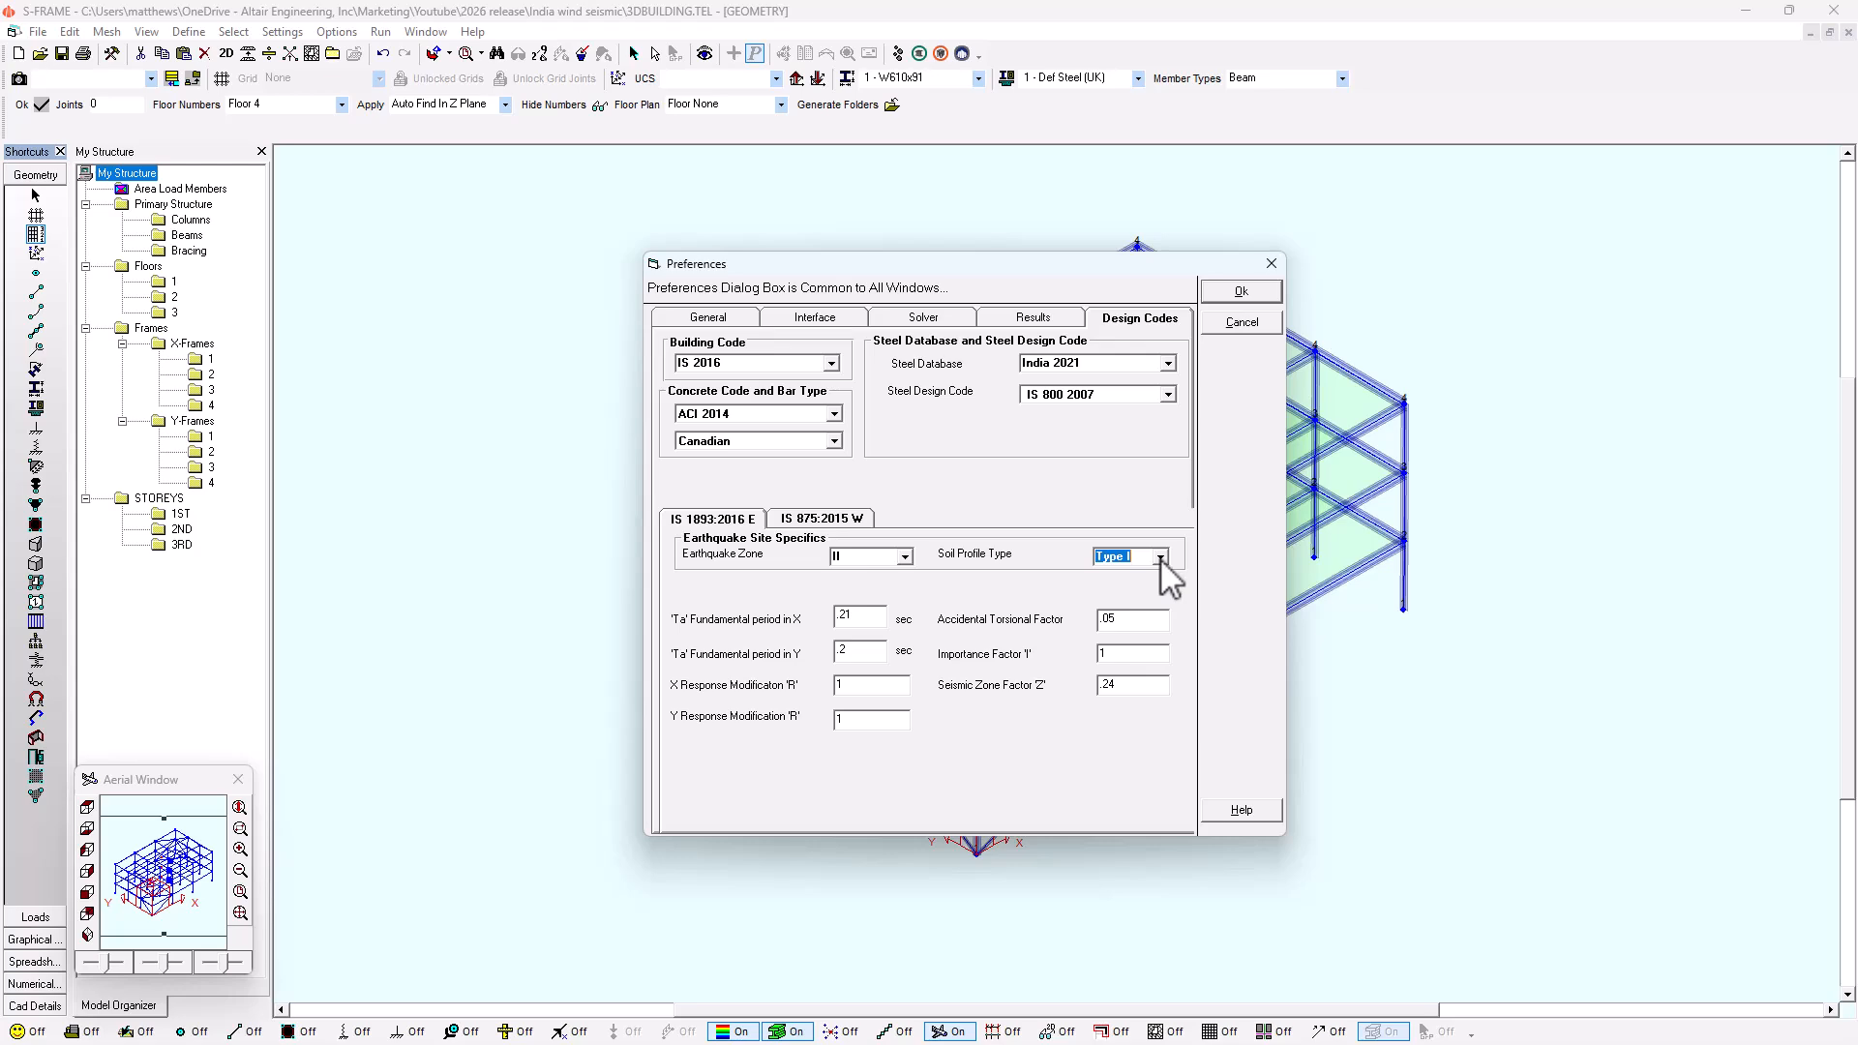
left_click(1243, 292)
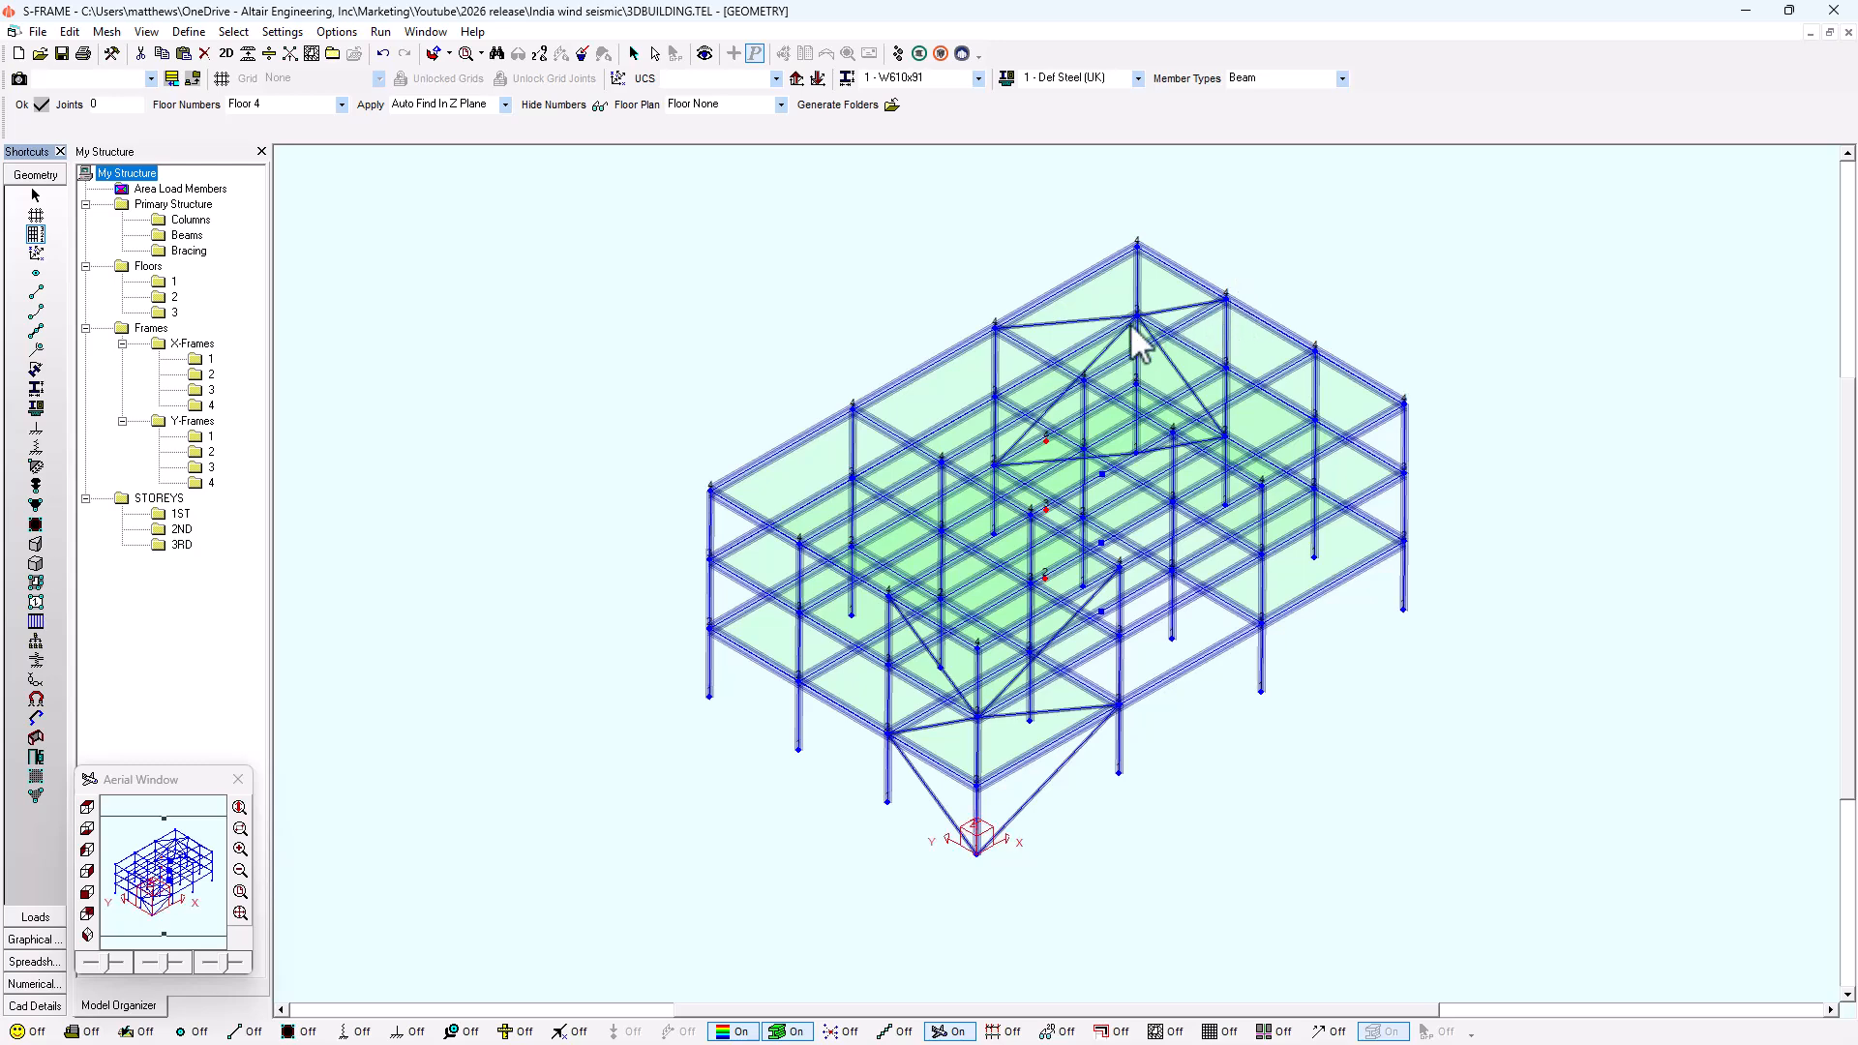
Switch to the loads view and review the existing load cases, keeping UNIT LOAD active.
left_click(54, 917)
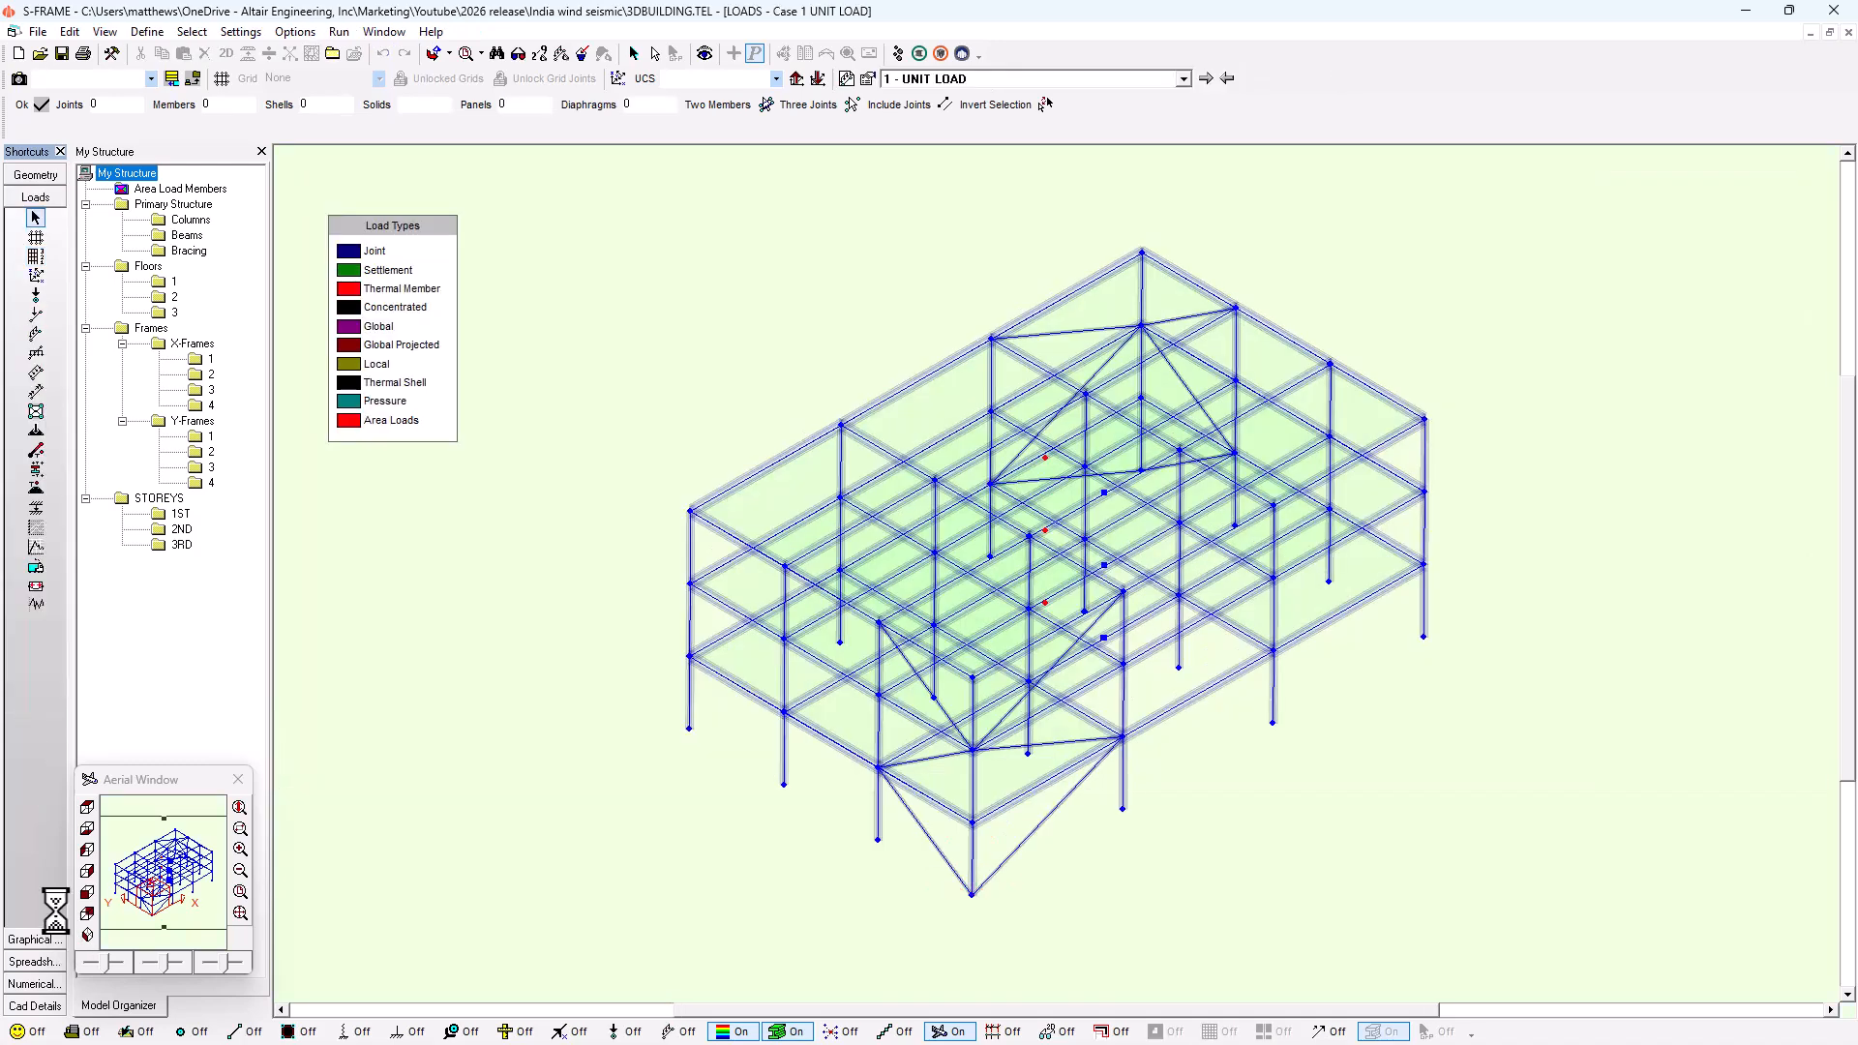
left_click(956, 83)
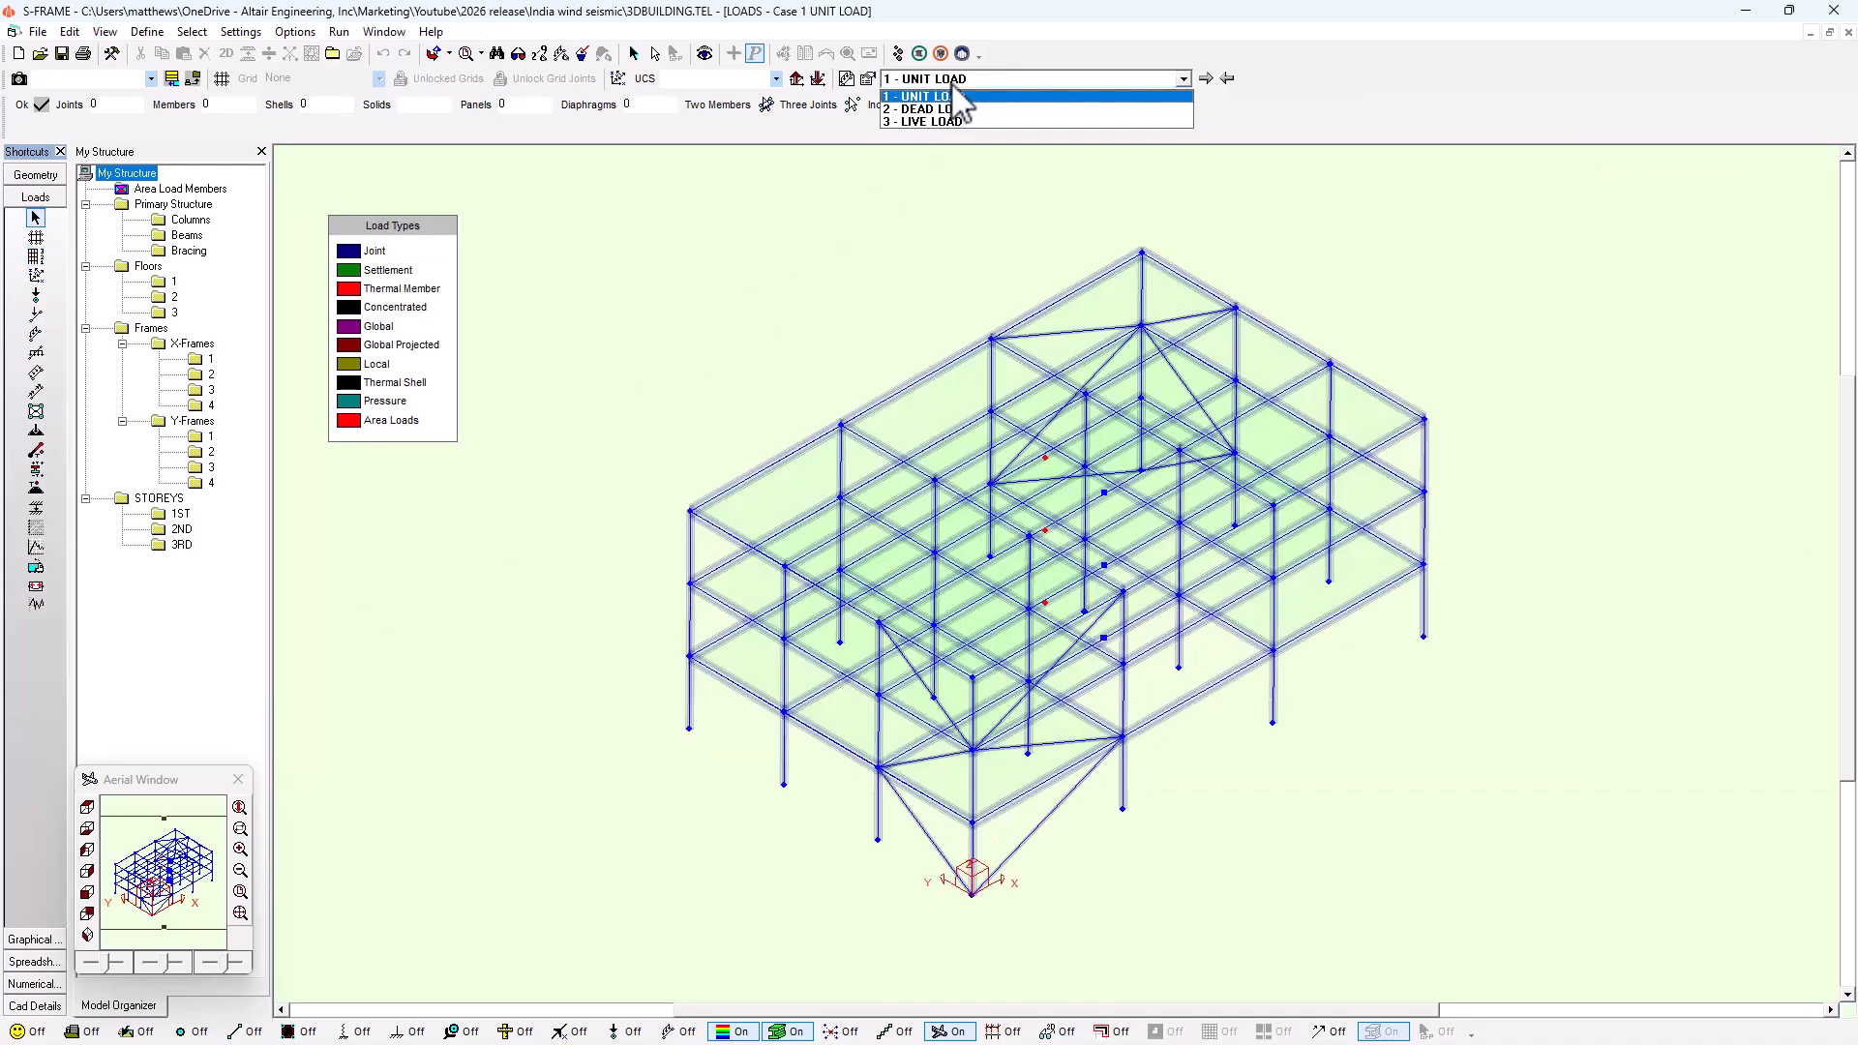
left_click(956, 93)
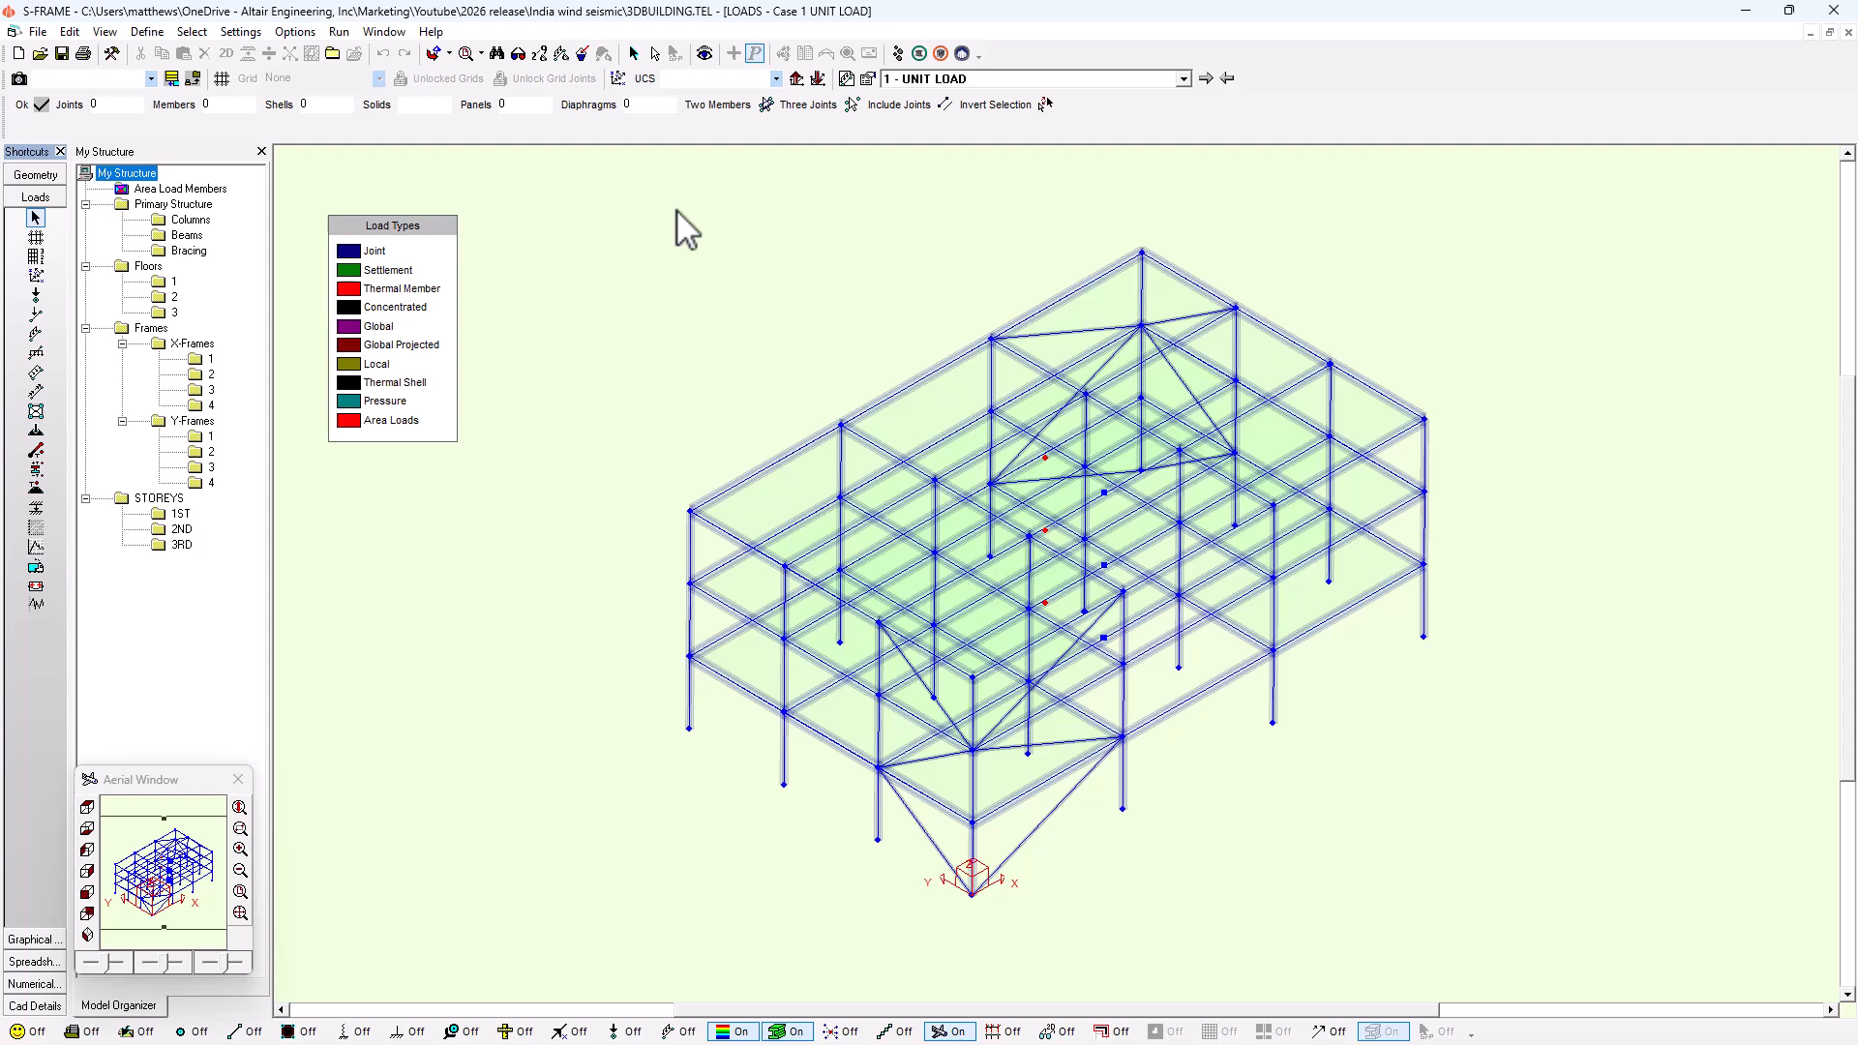
Generate the four lateral enclosed structure wind load cases with the base load case name Wind.
left_click(77, 34)
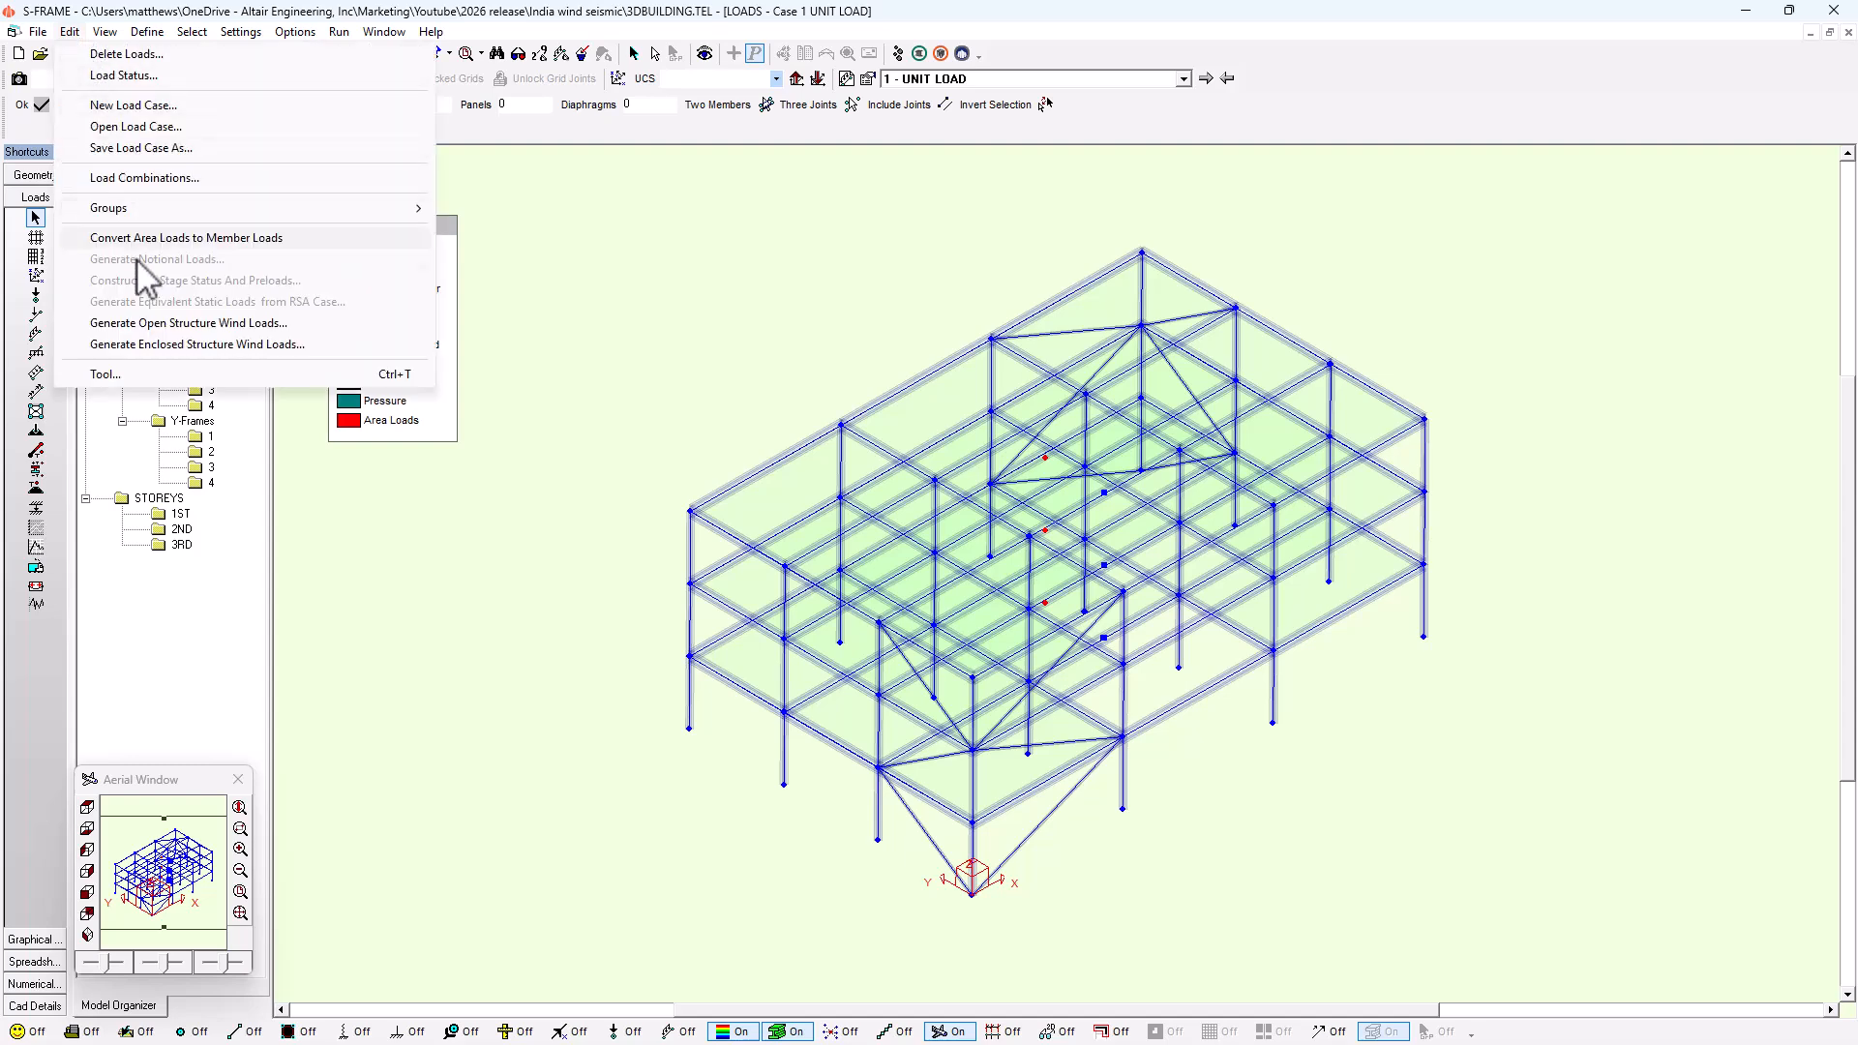
left_click(234, 347)
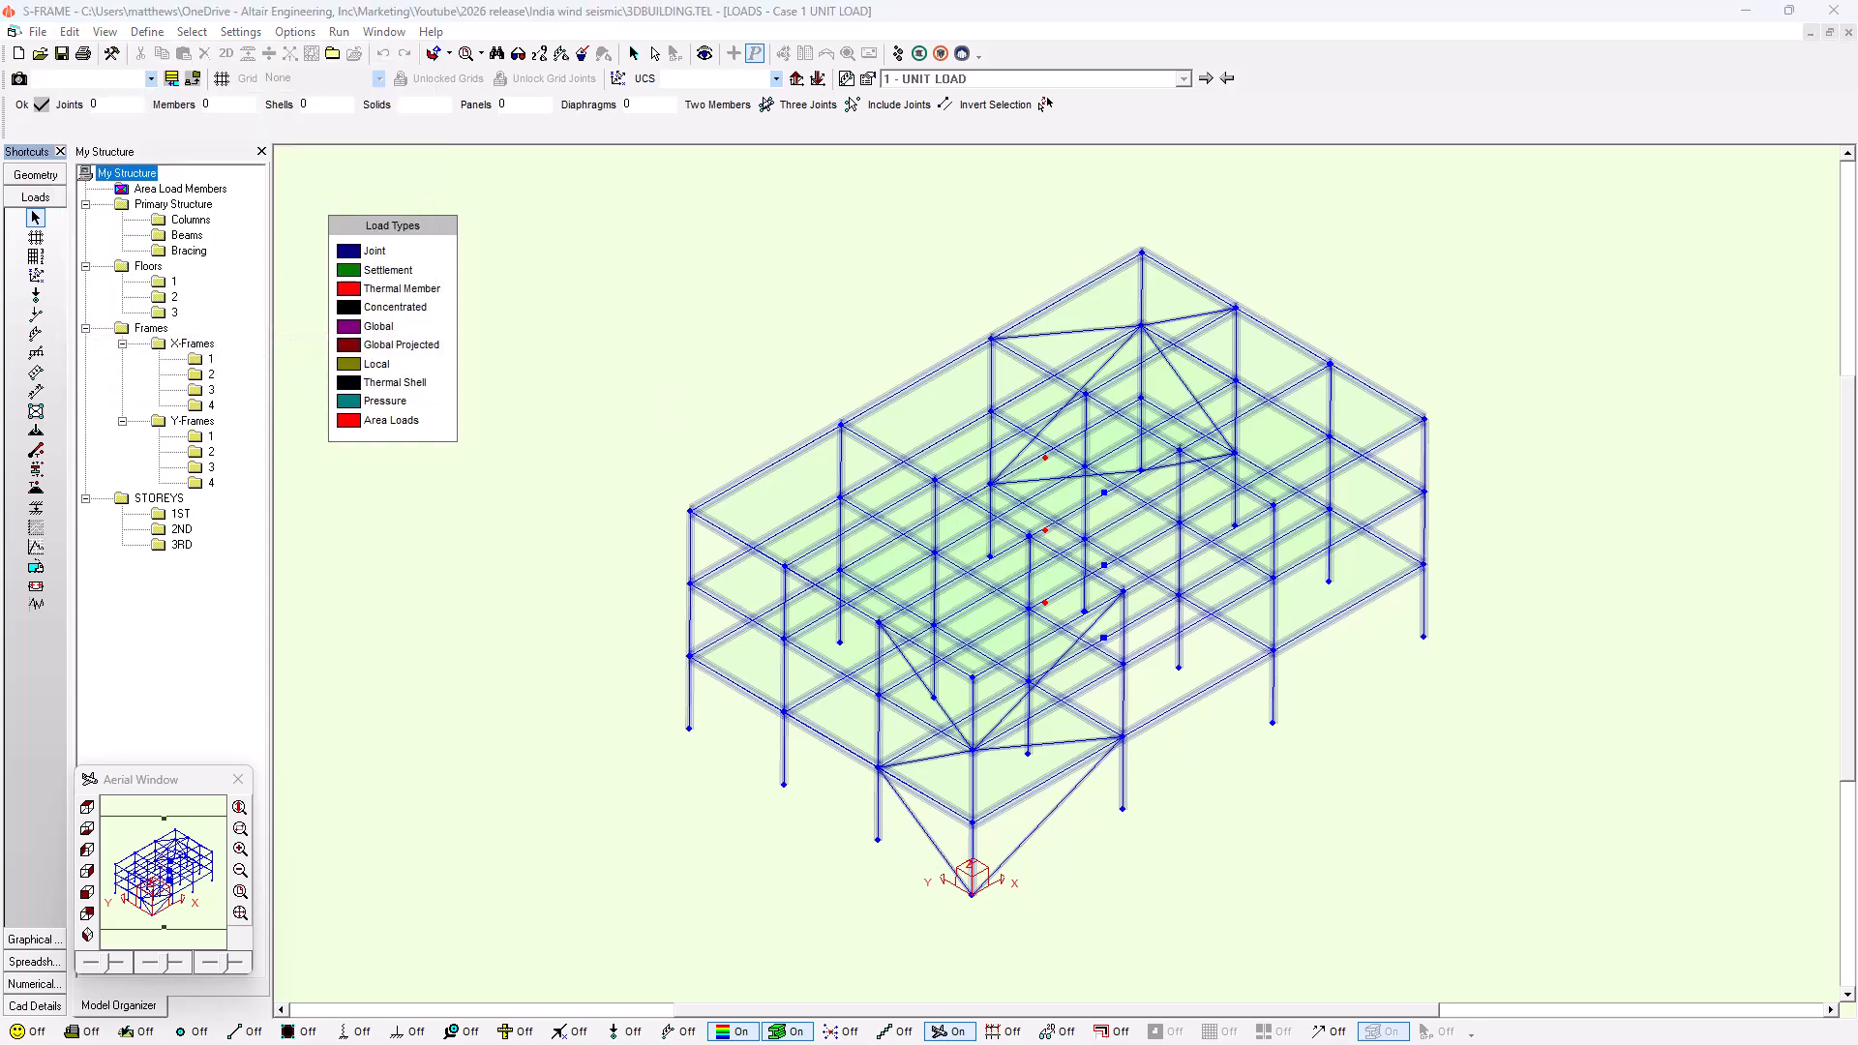
left_click_drag(1298, 398, 1028, 394)
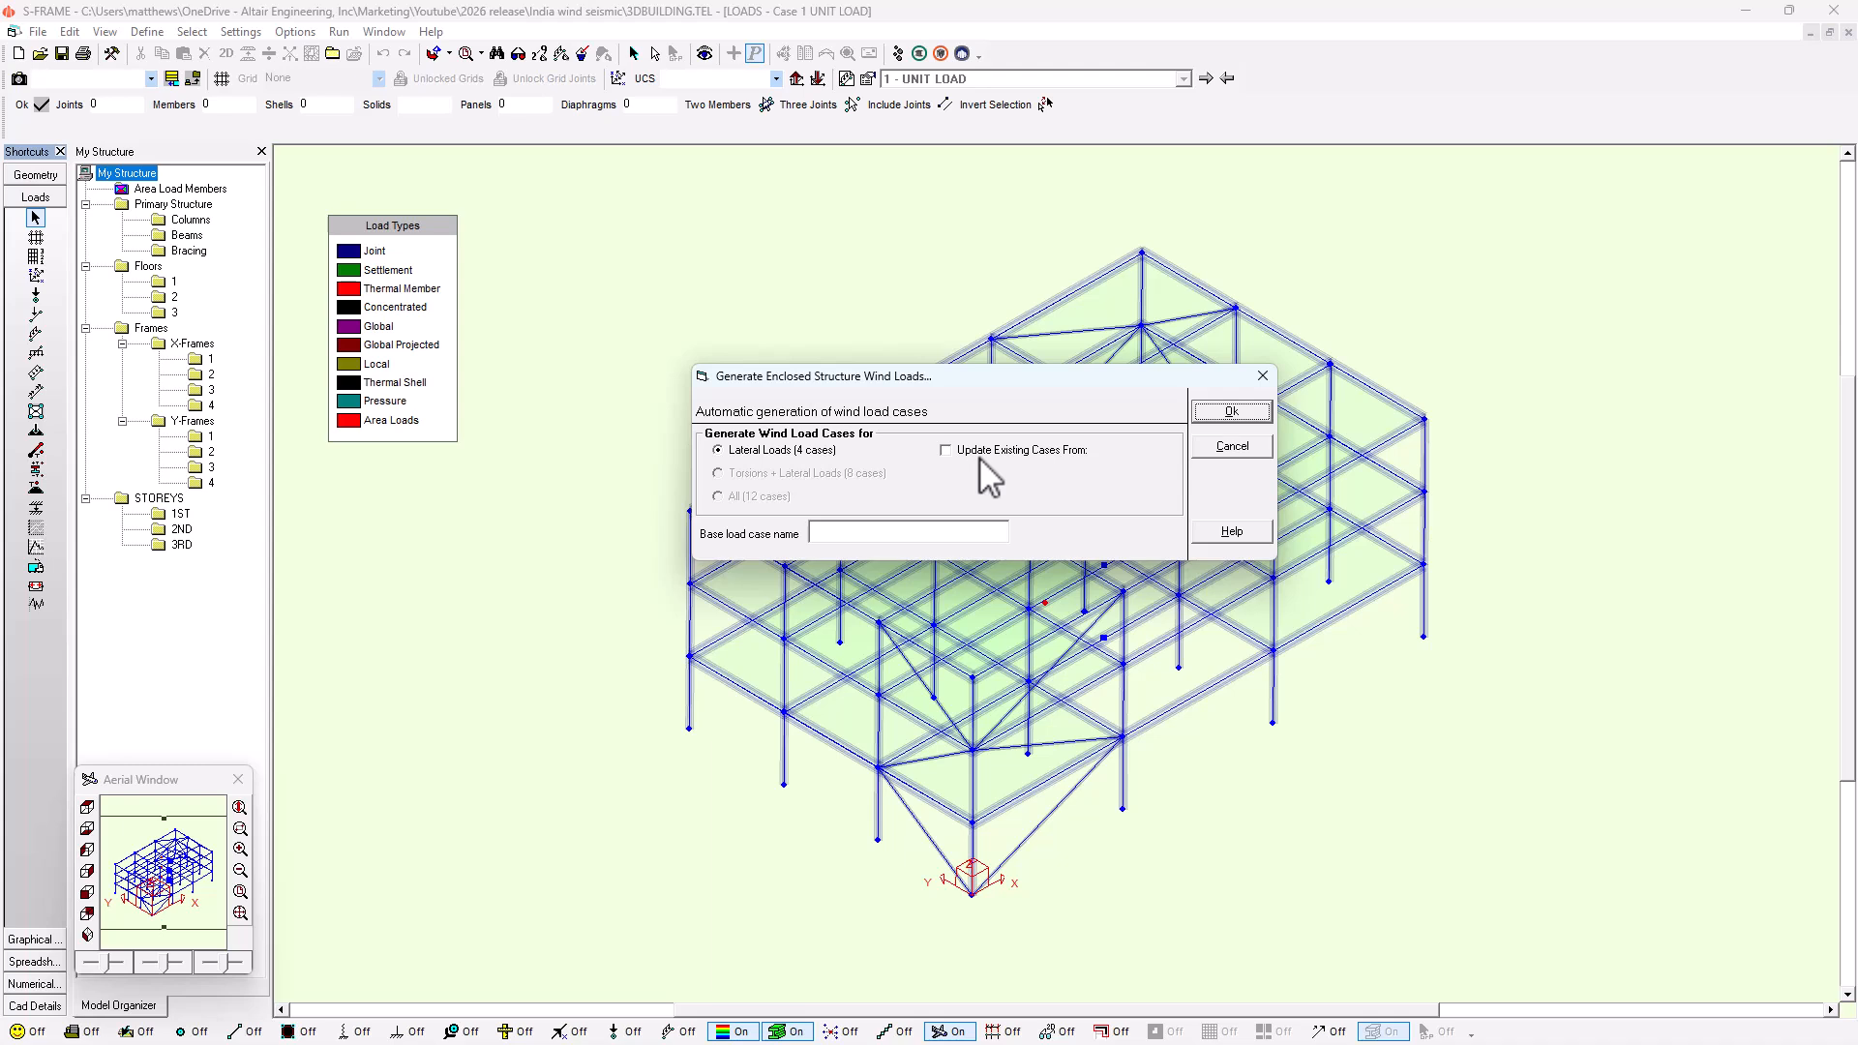
left_click(966, 530)
type("Wind")
left_click(1231, 413)
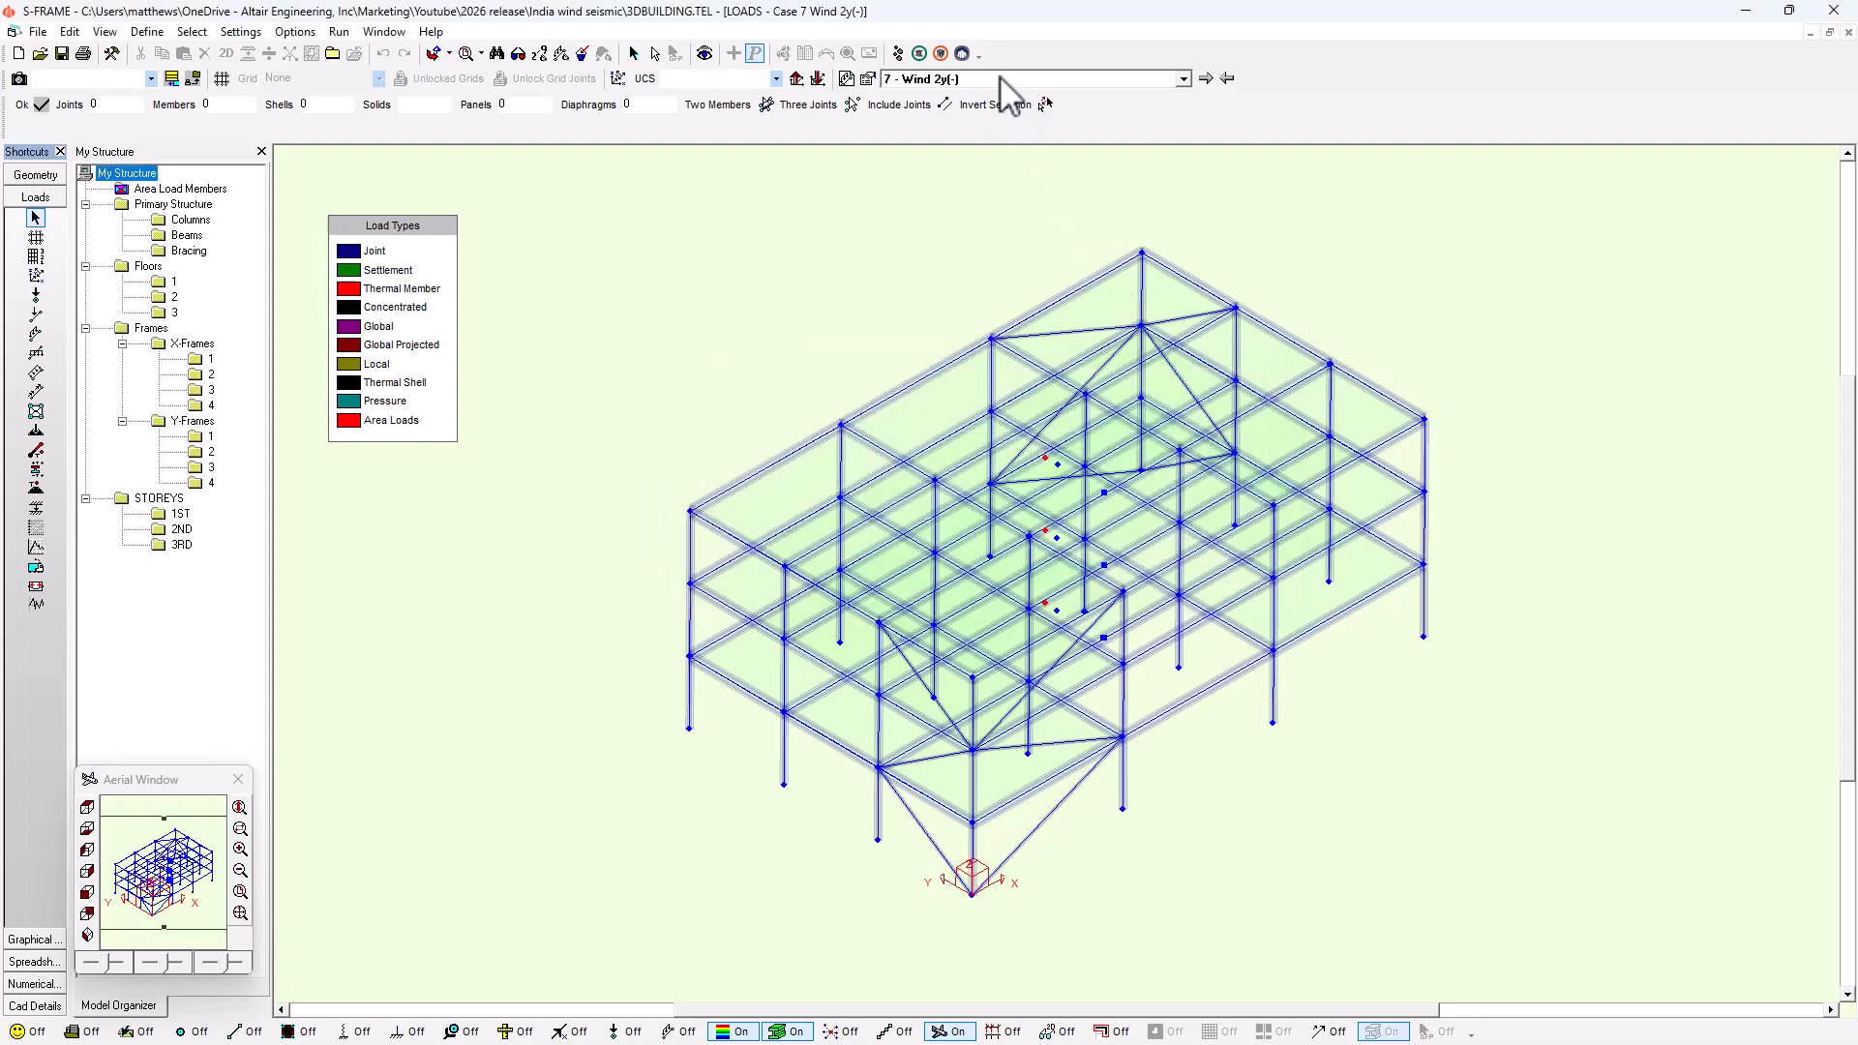
Display the joint loads and inspect the generated wind load cases from Wind 1x(+) to Wind 2y(+).
left_click(1001, 81)
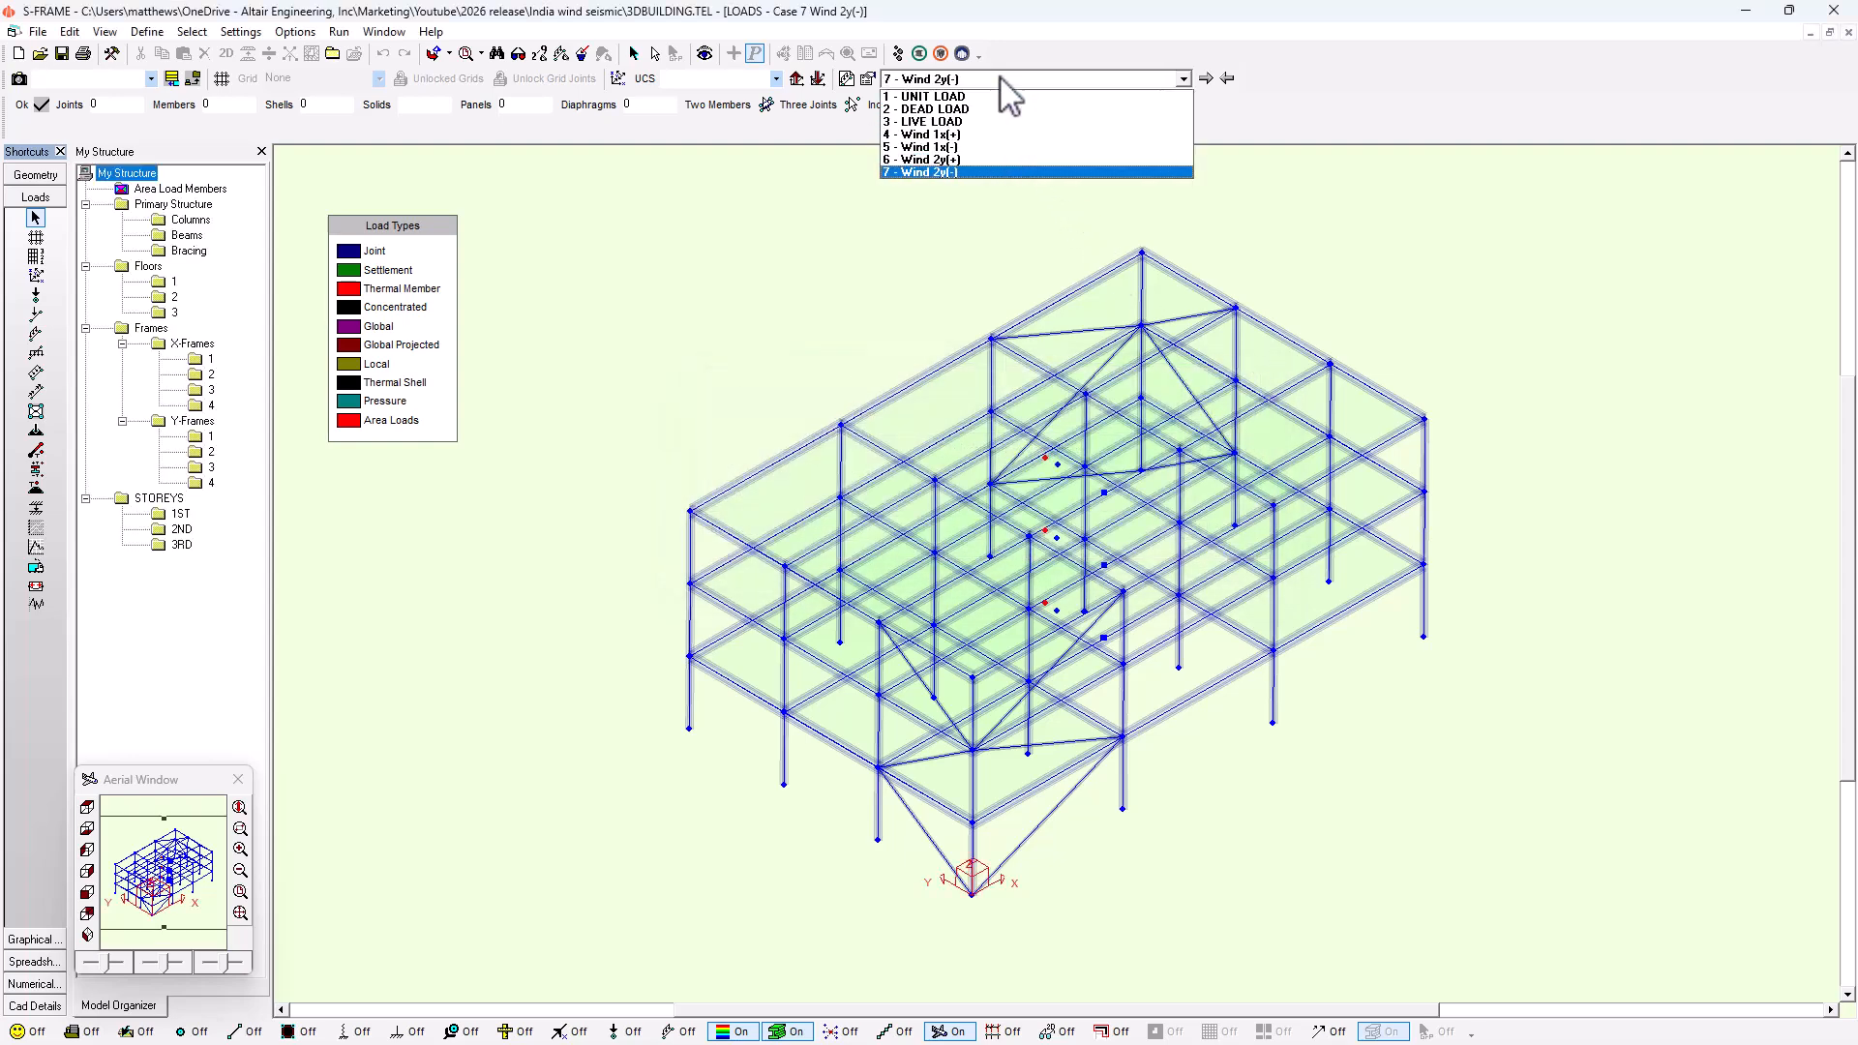
left_click(927, 135)
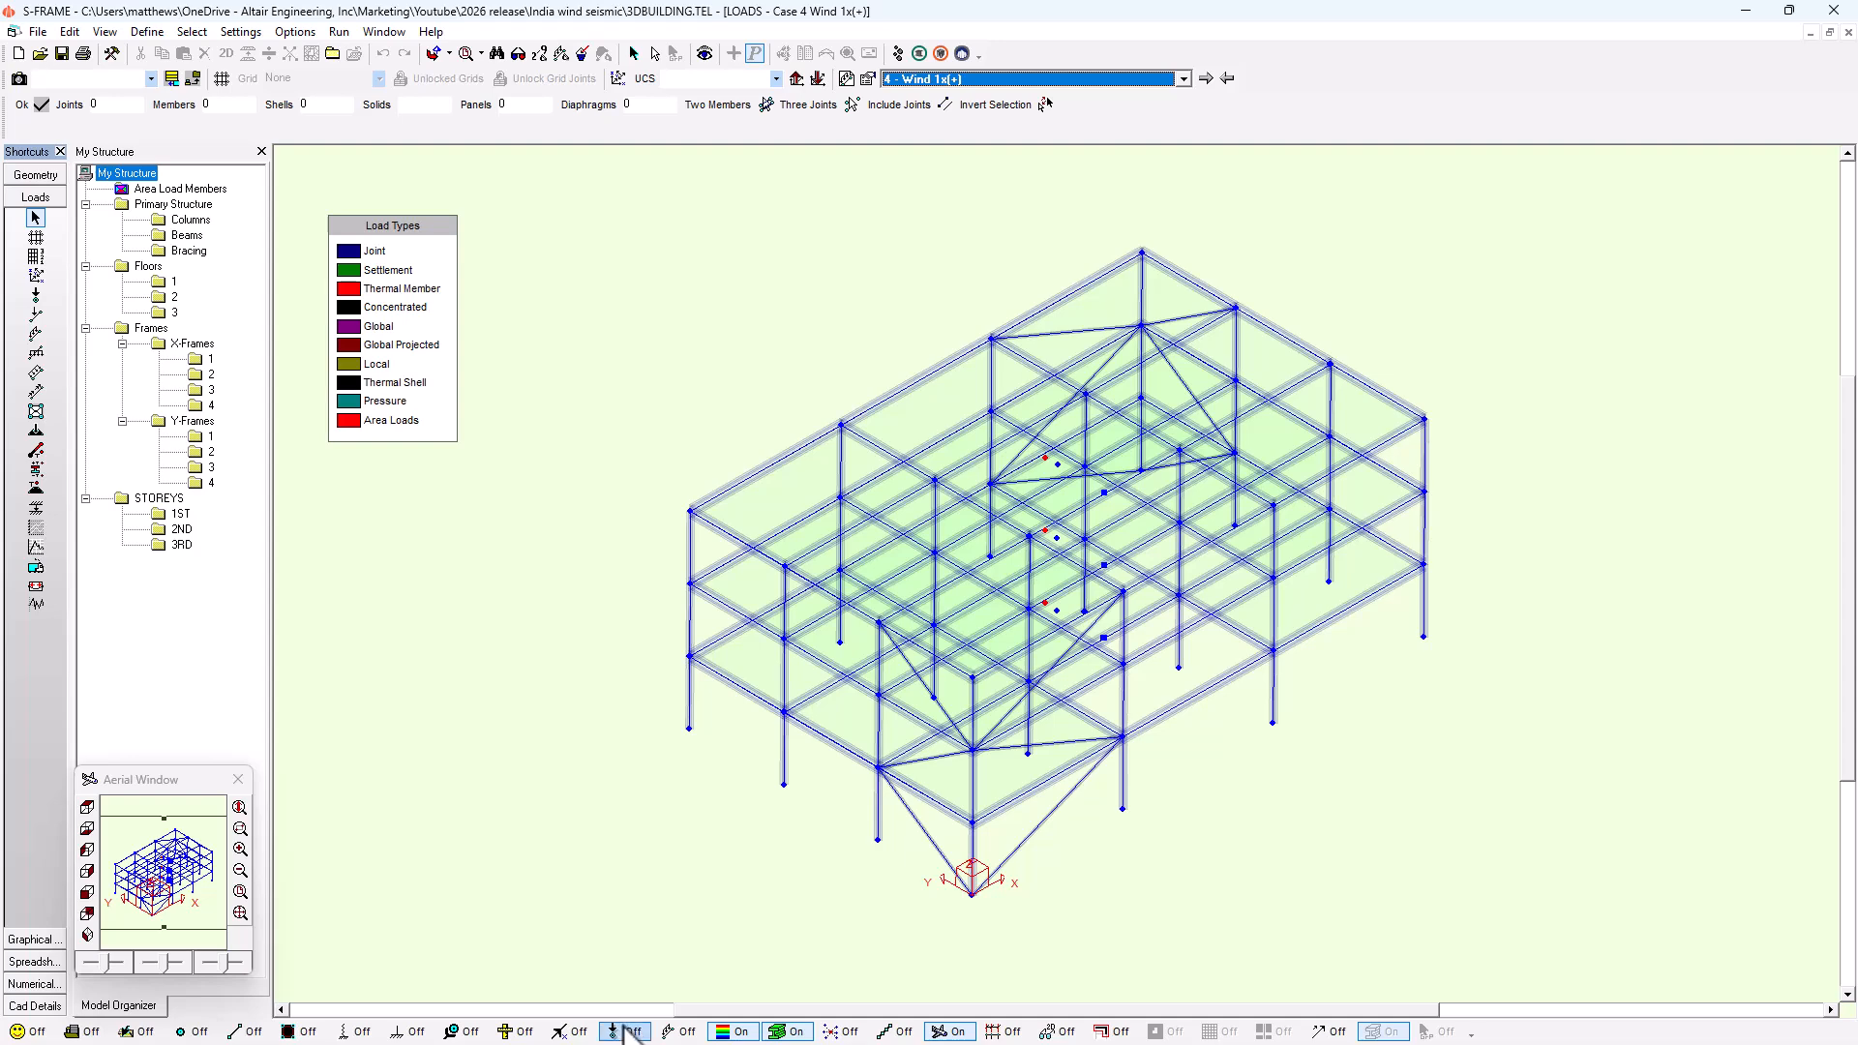
left_click(619, 1032)
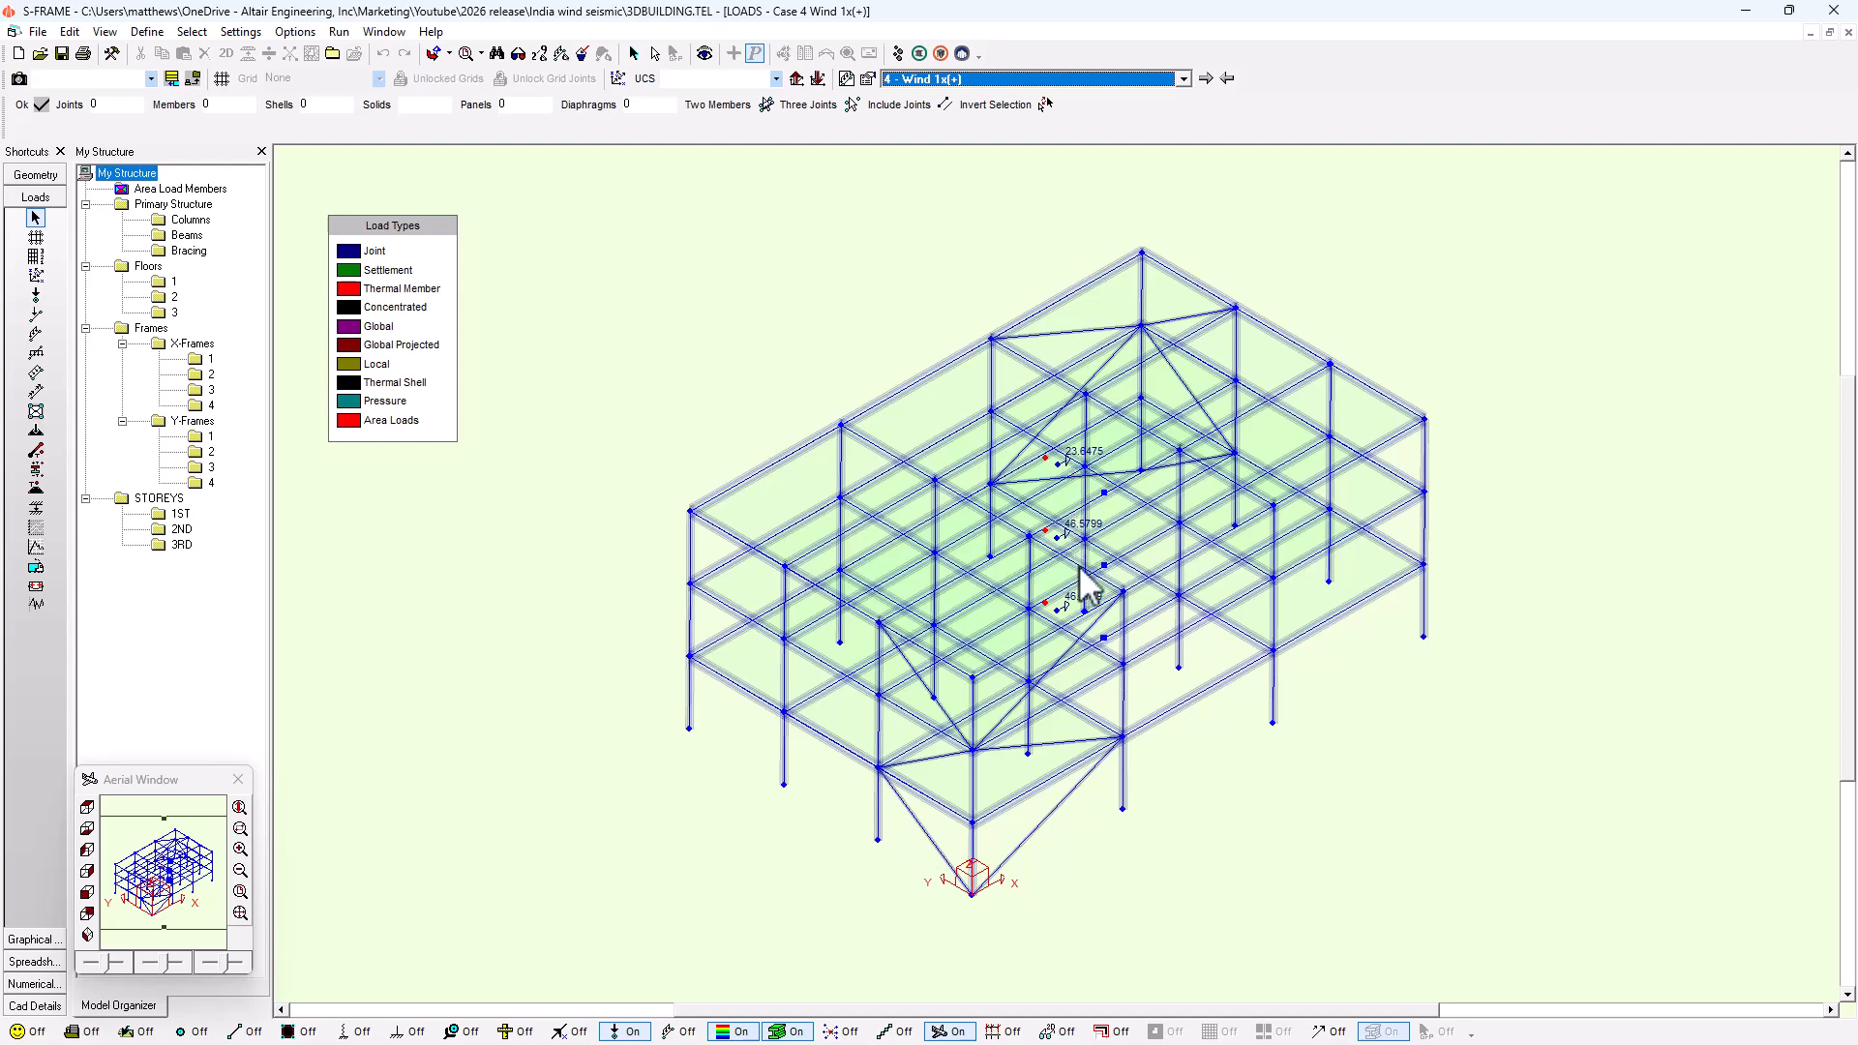
left_click(1206, 78)
left_click(1206, 78)
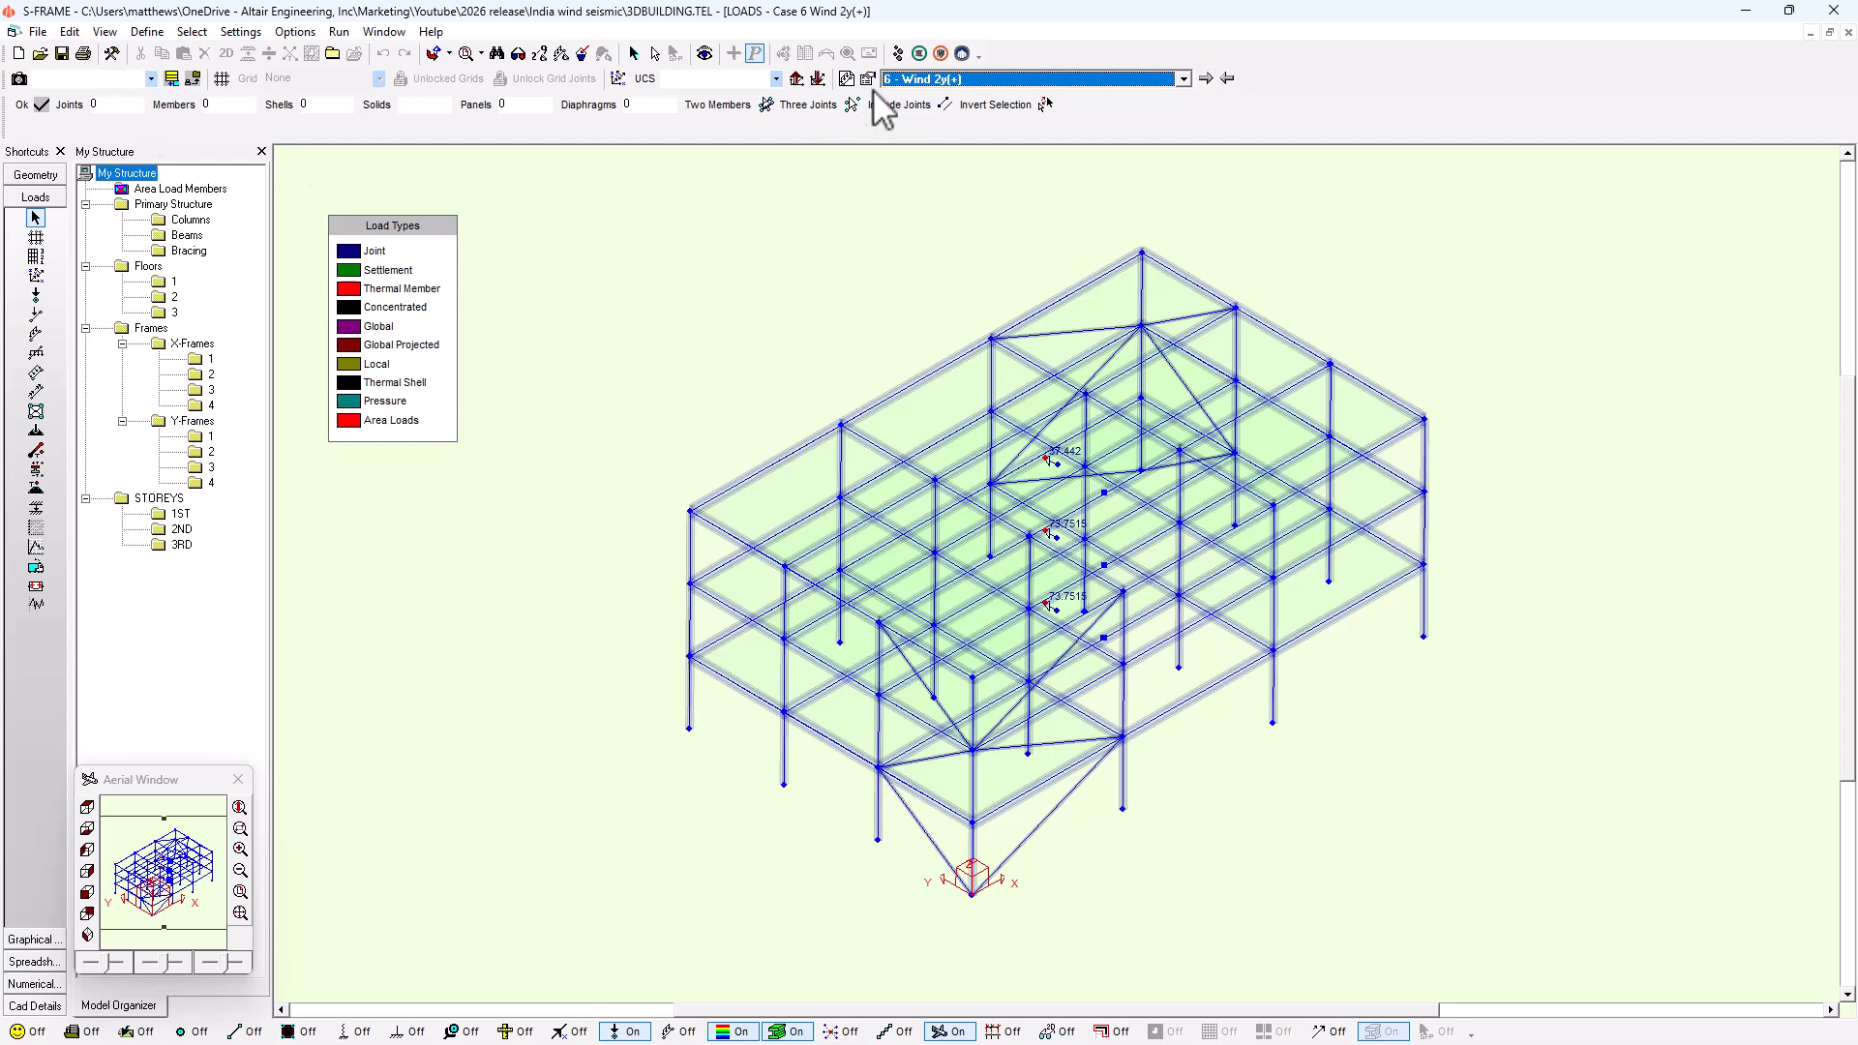
left_click(854, 148)
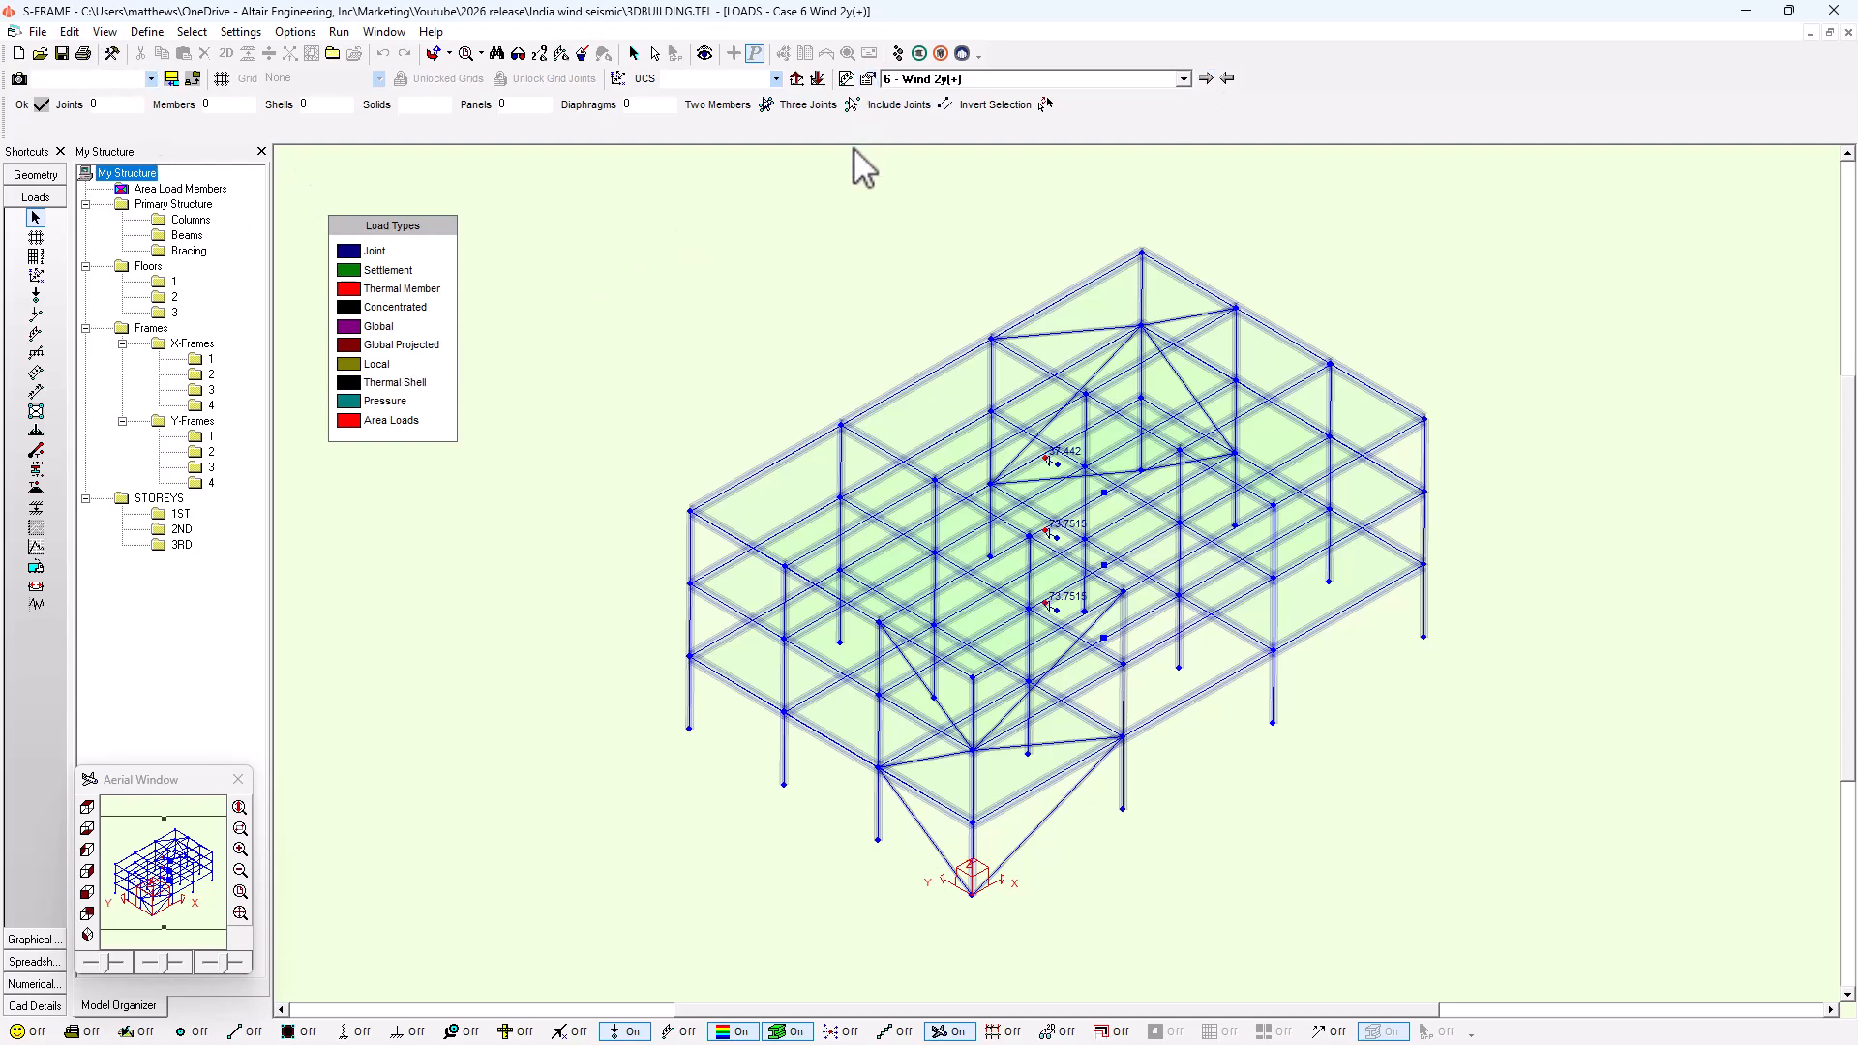
Create a new load case named RSA X.
left_click(848, 81)
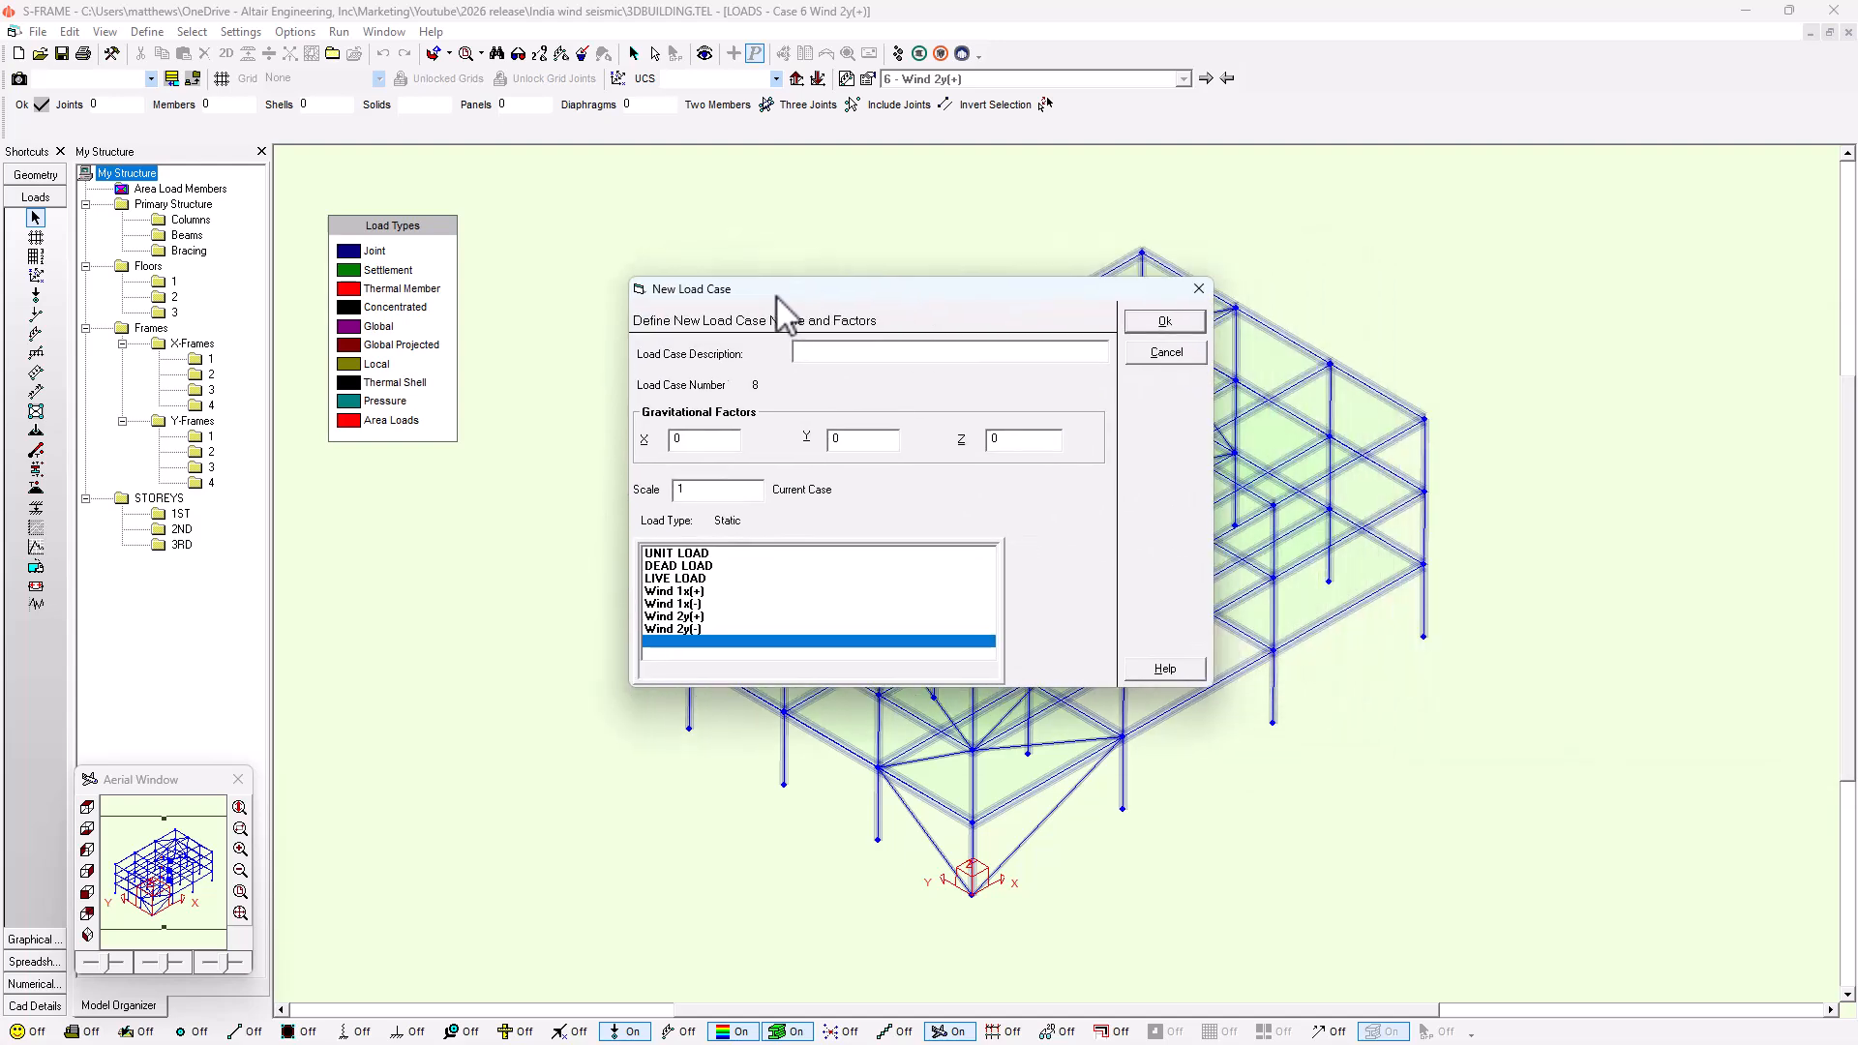
type("RSA X")
left_click(1165, 323)
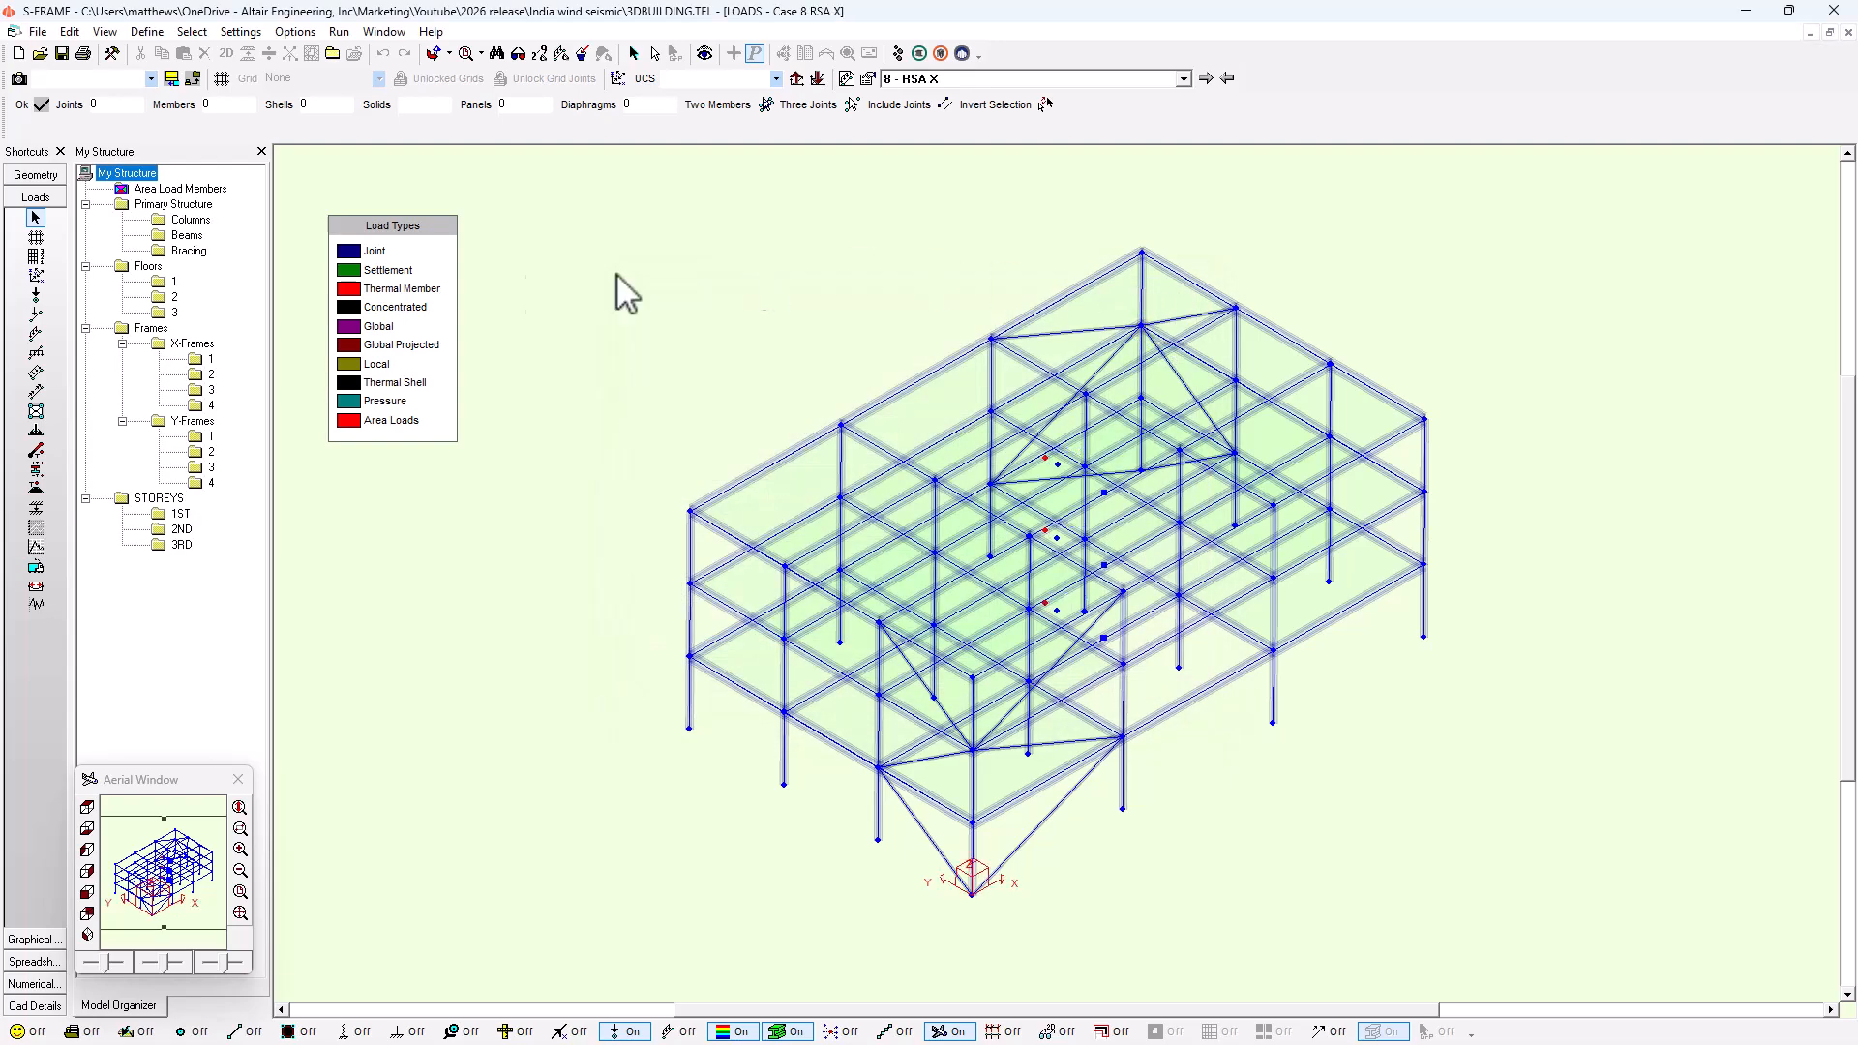
Generate the IS 1893 response spectrum curve for RSA X with soil profile Type I and a 20 s maximum period, and accept it.
left_click(38, 530)
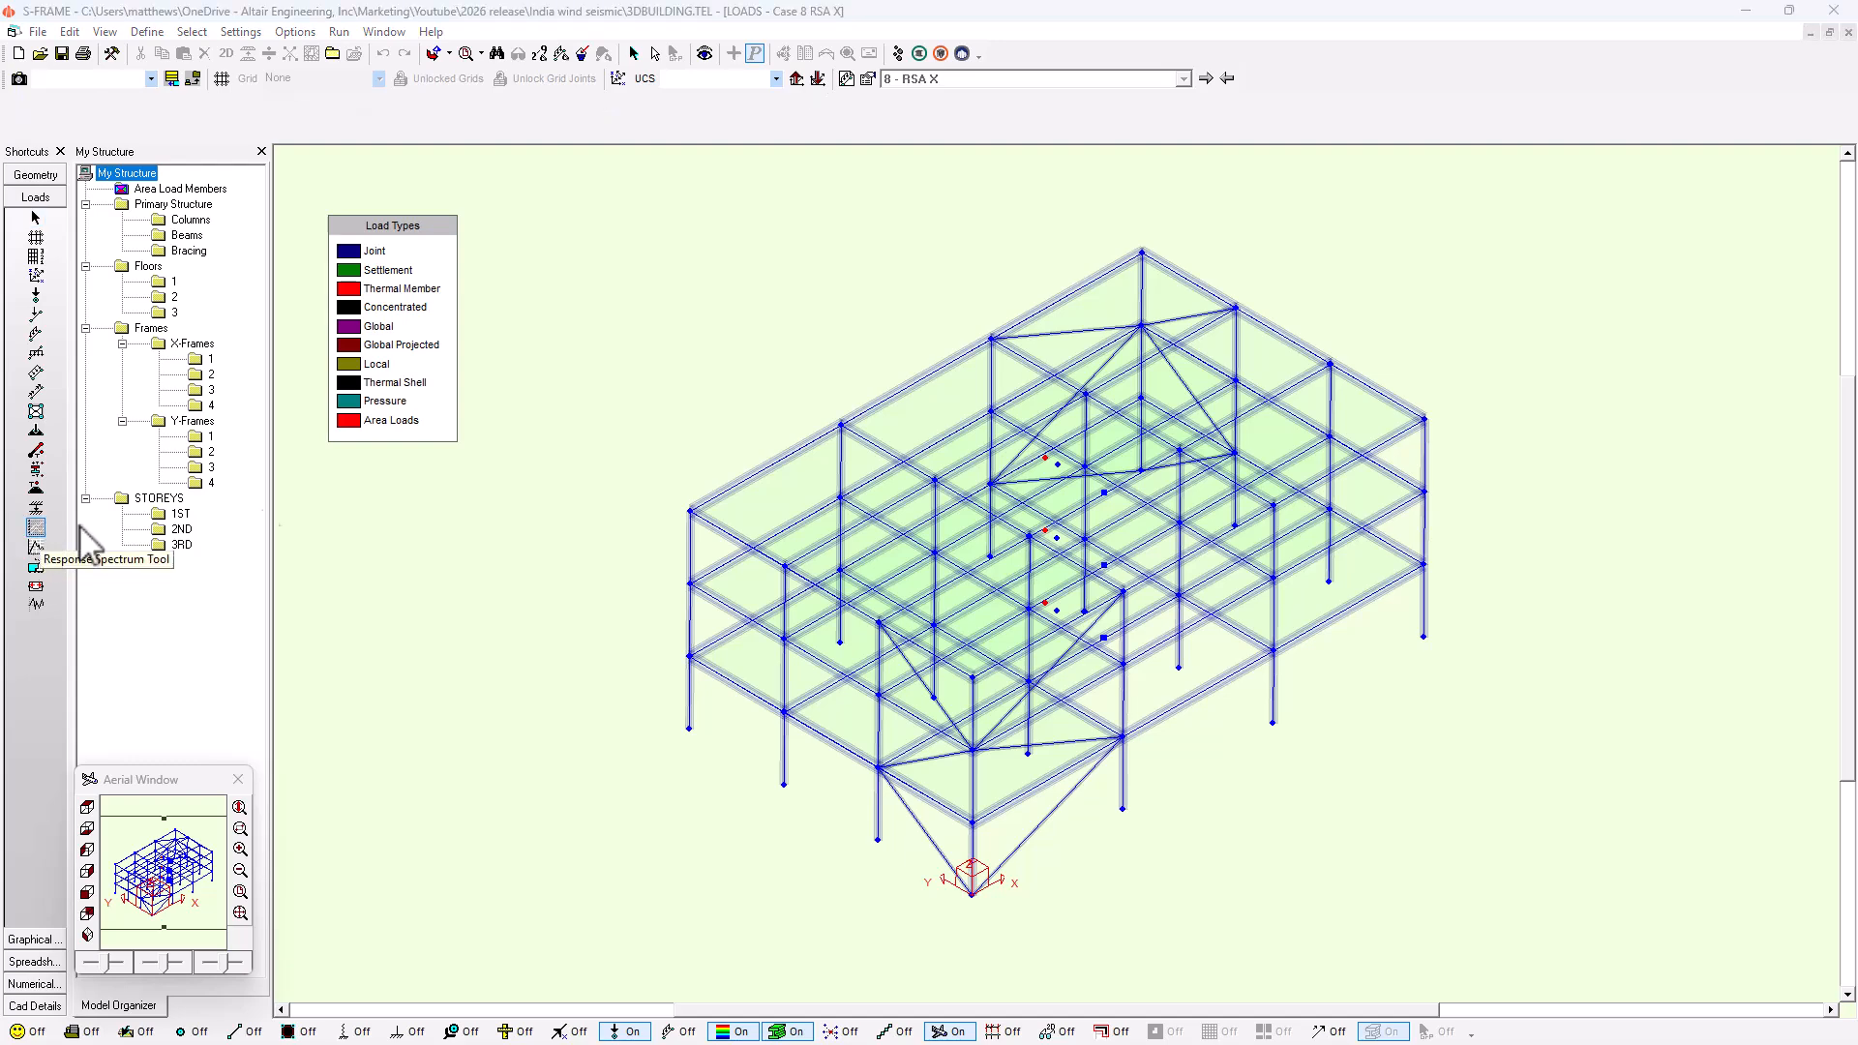
left_click_drag(1368, 365, 1036, 364)
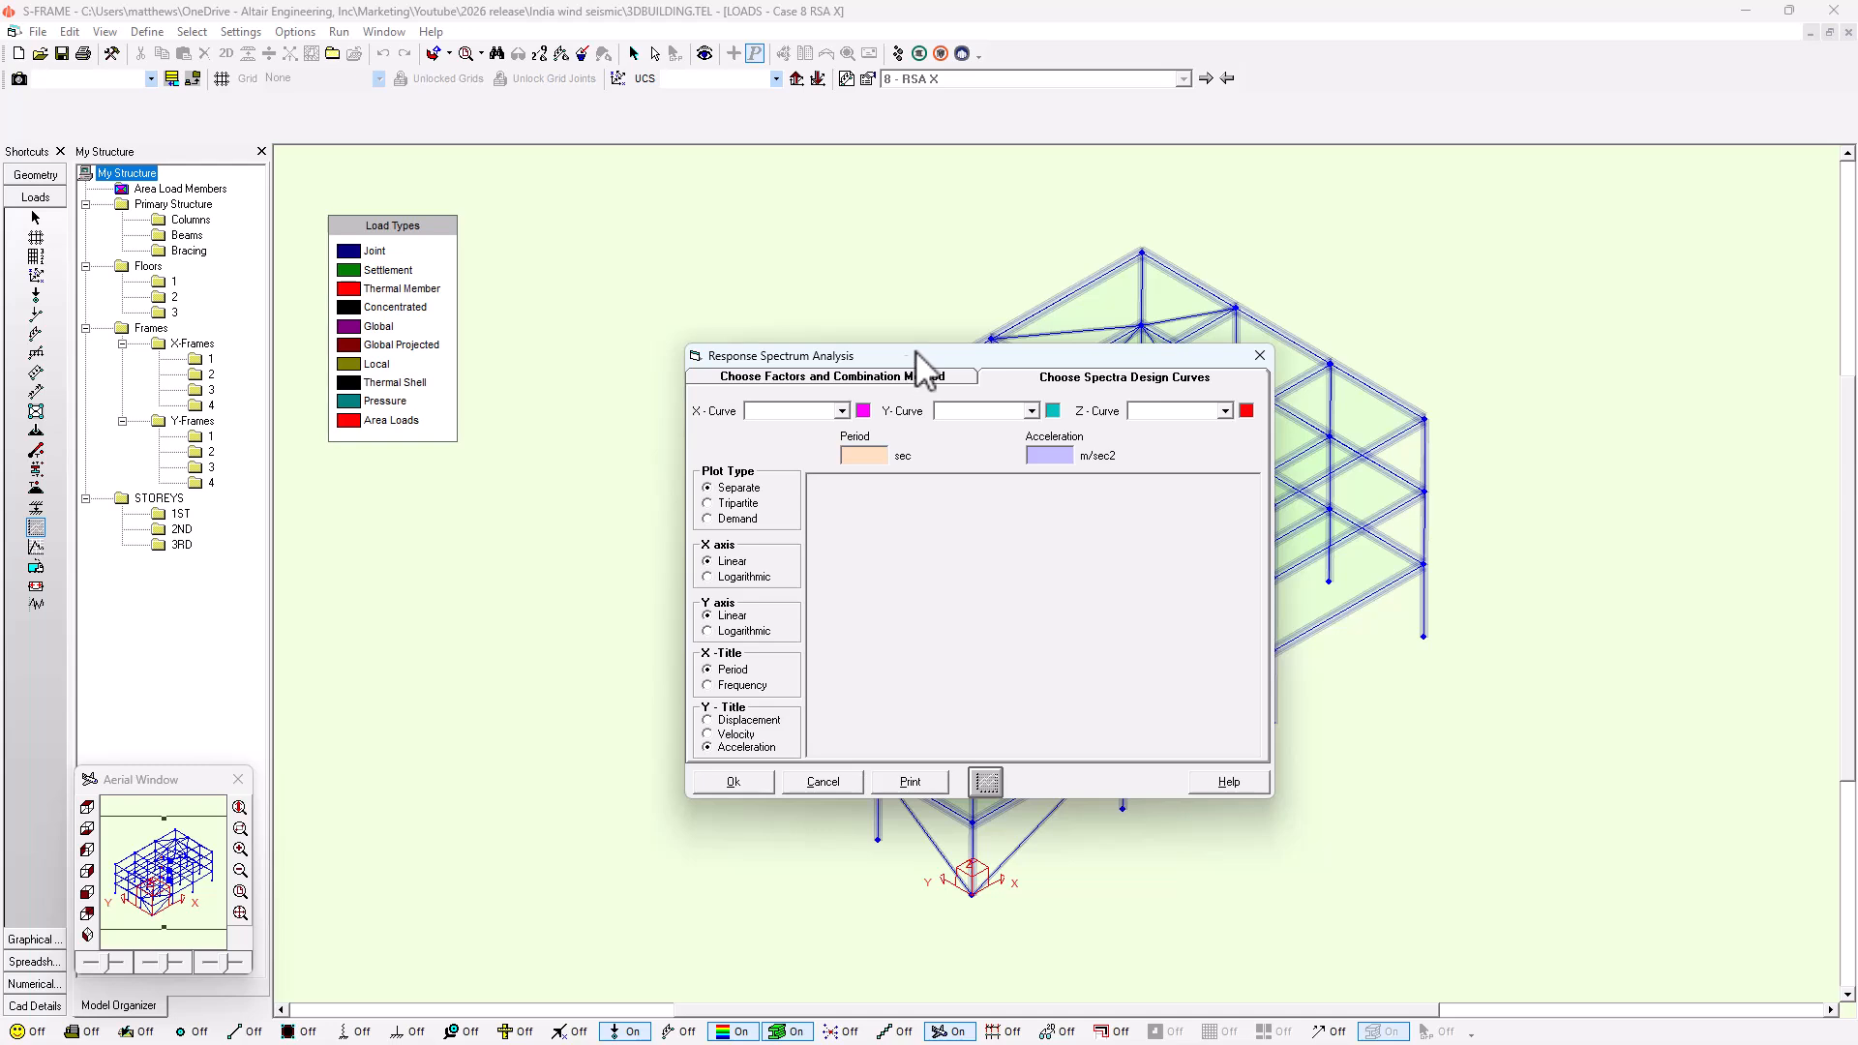
left_click(986, 783)
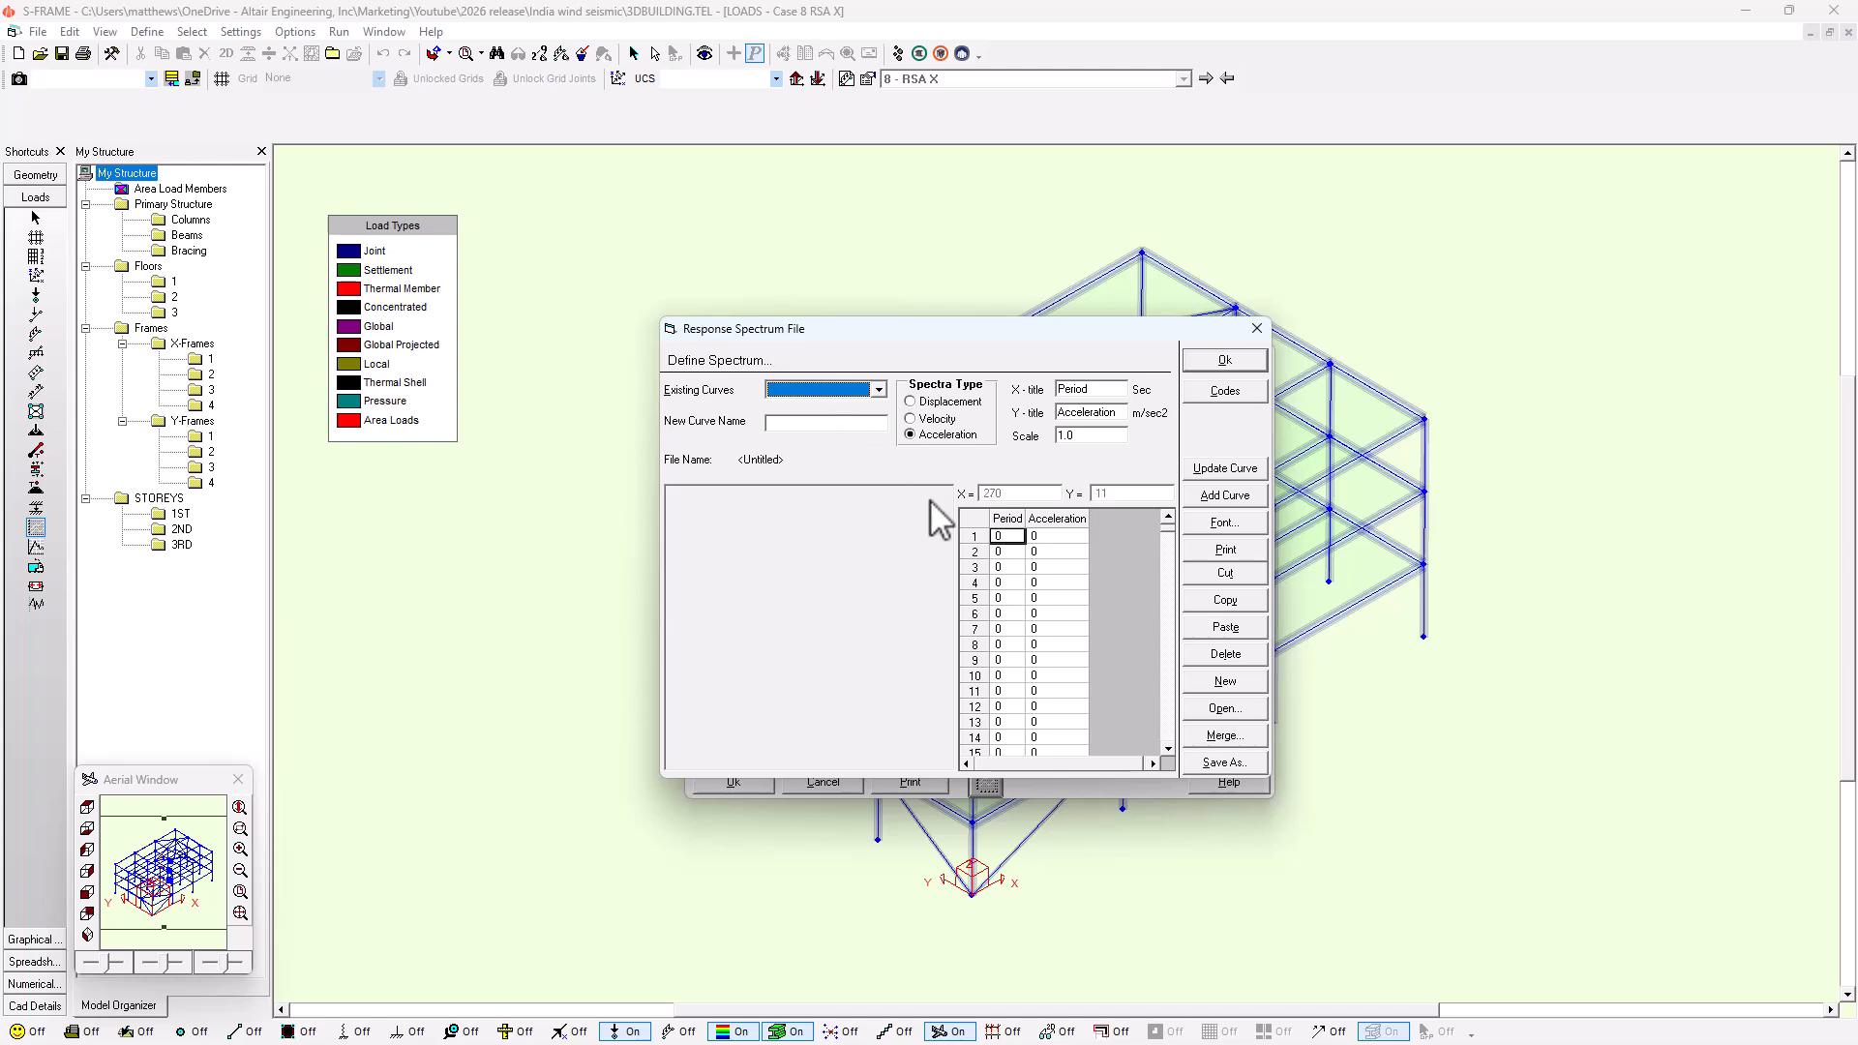
left_click(1007, 538)
key("Tab")
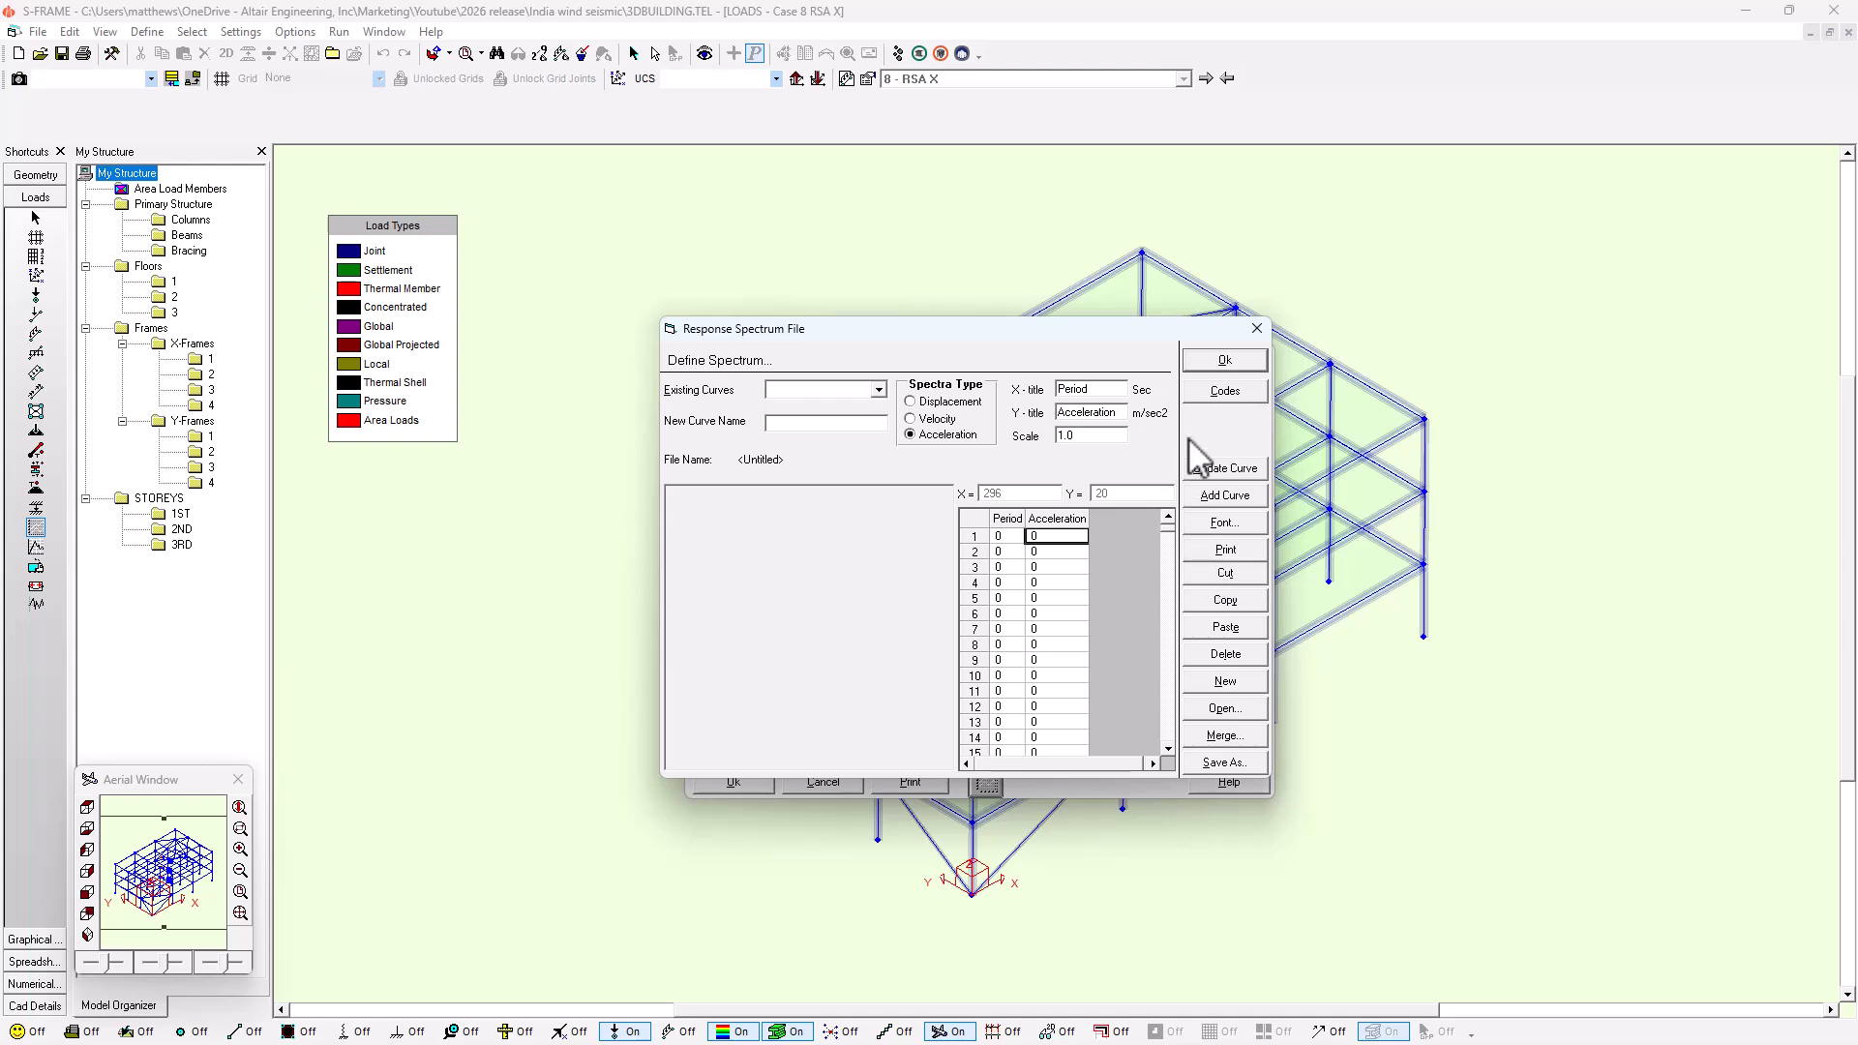
left_click(1218, 392)
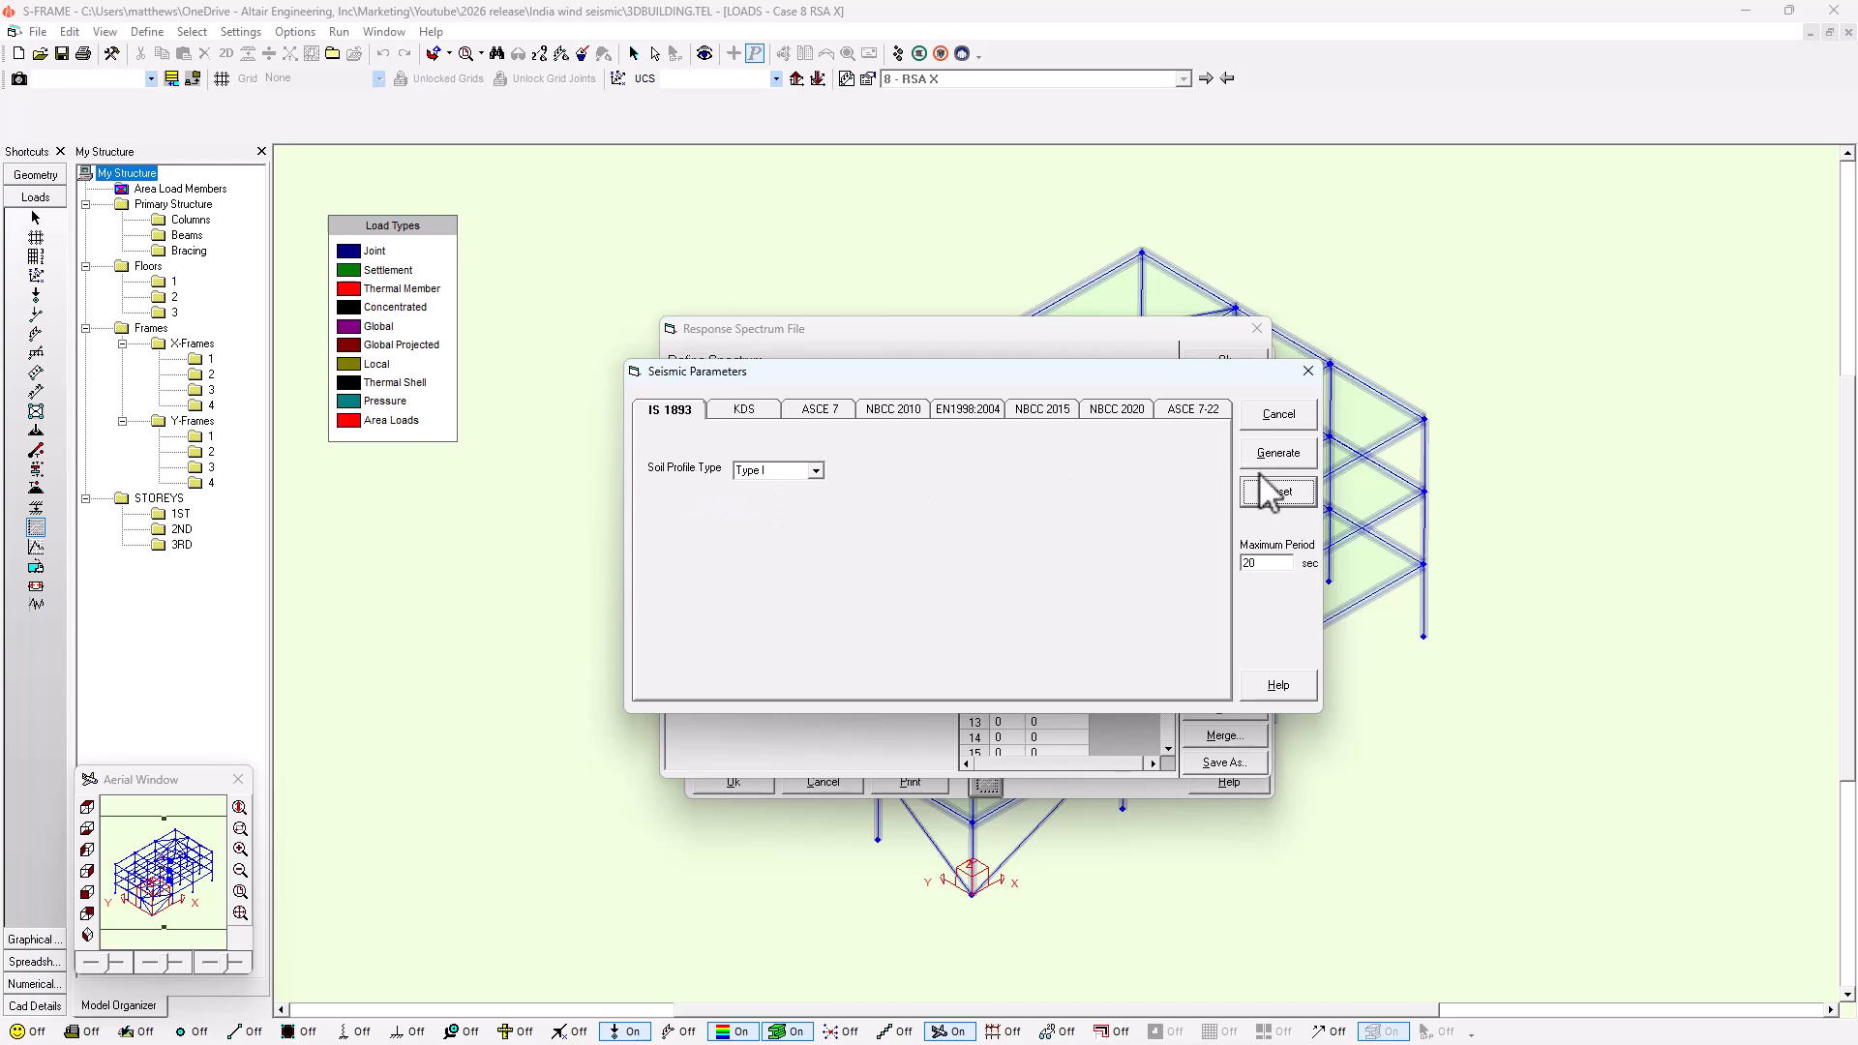
left_click(1291, 456)
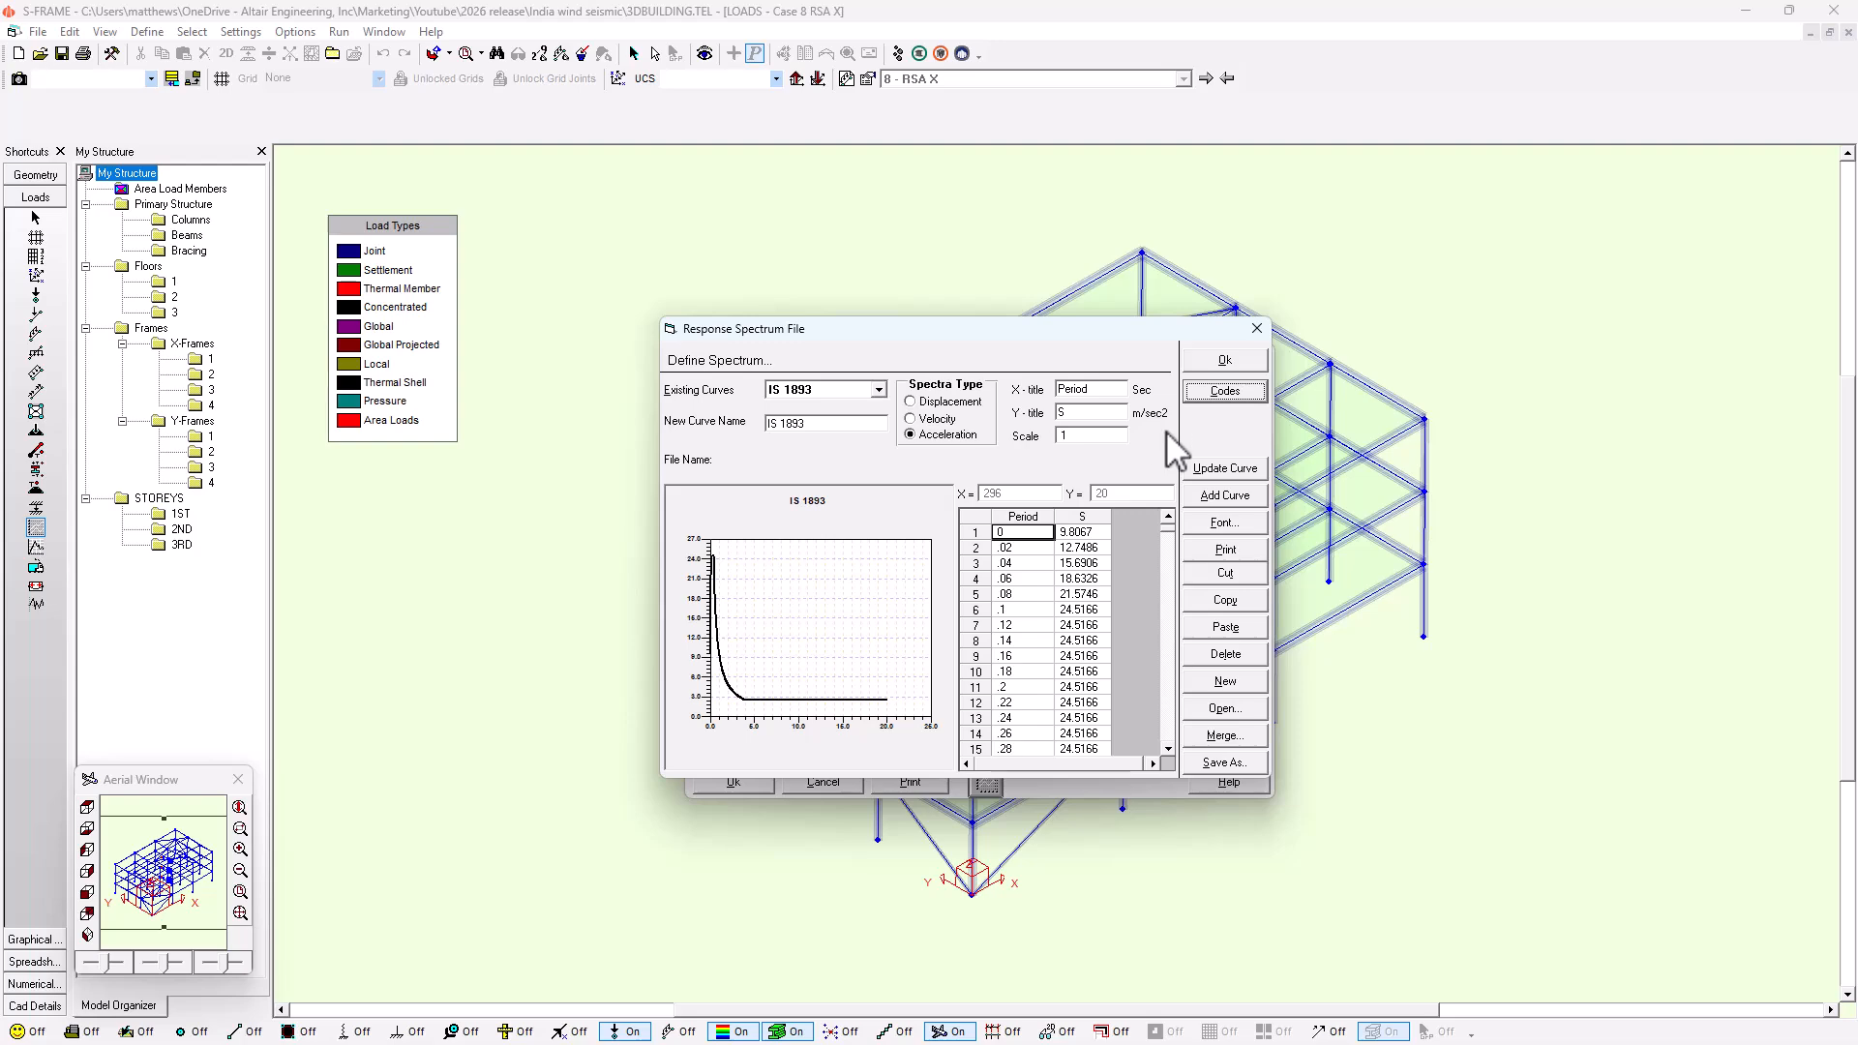
left_click(1237, 373)
left_click(879, 595)
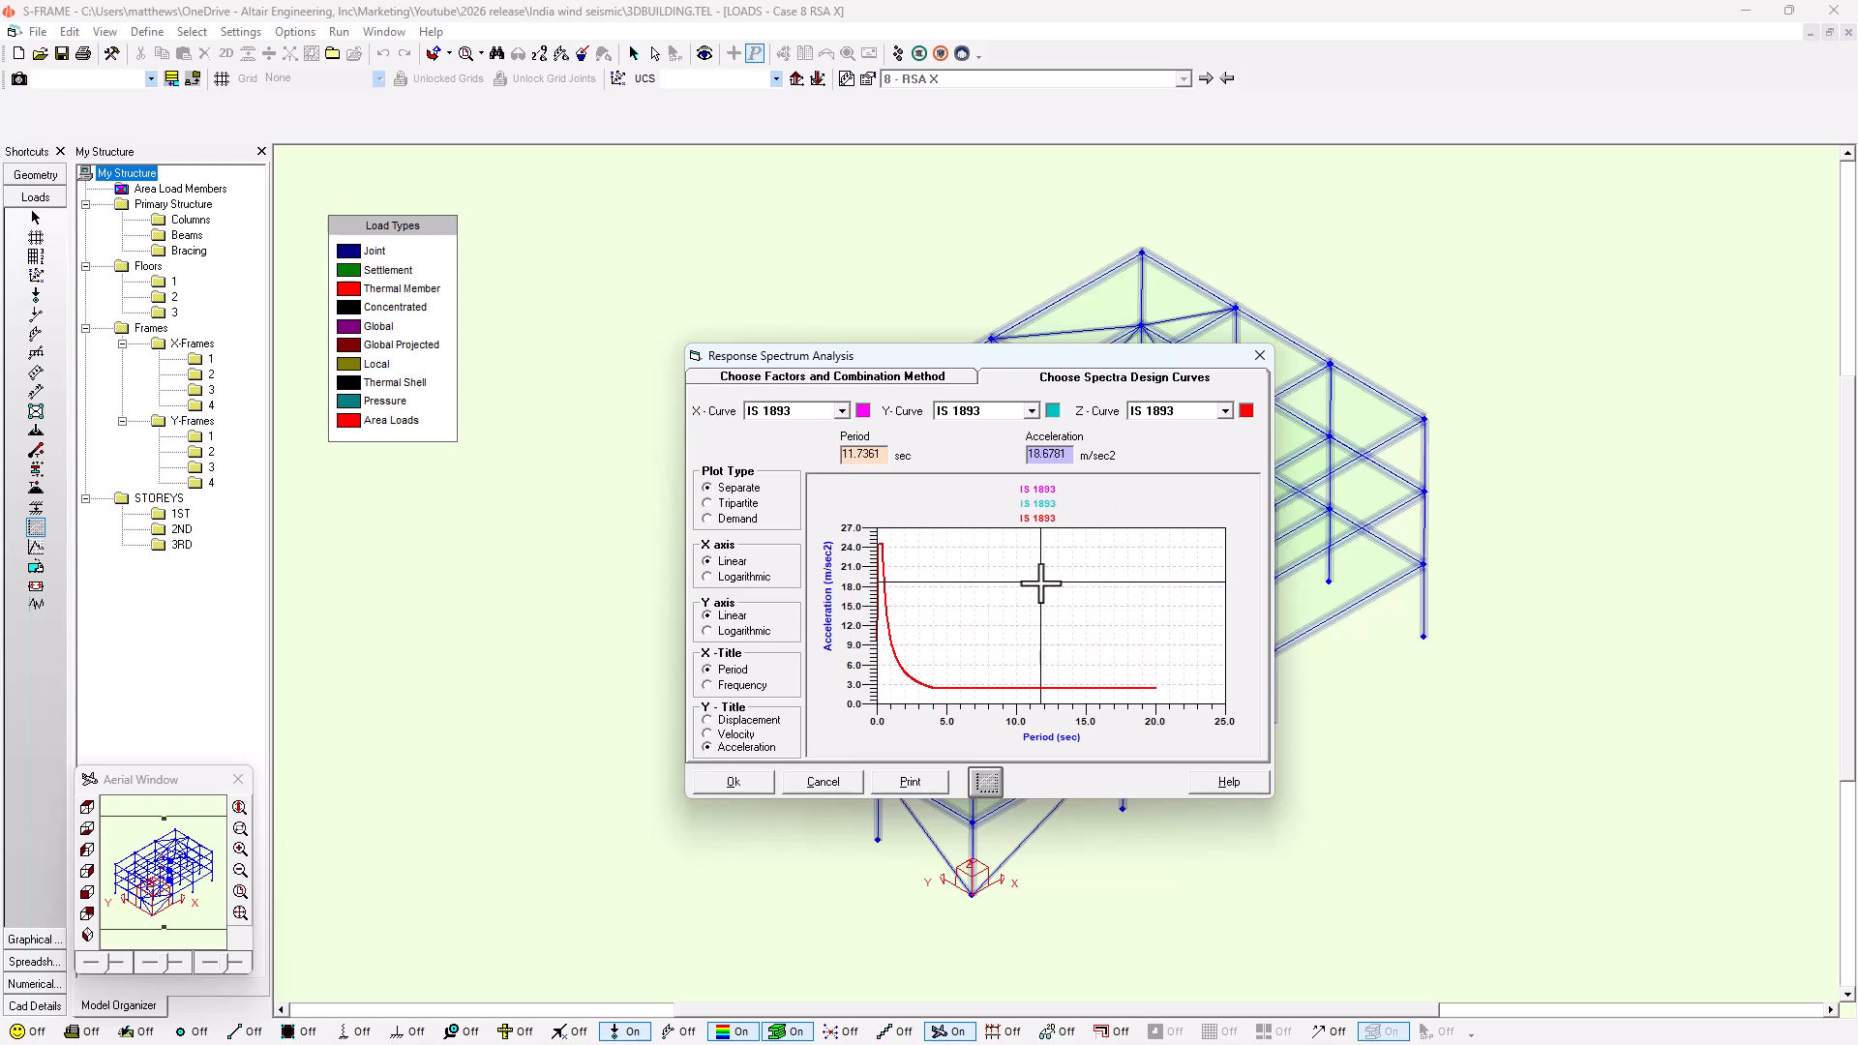
Set the X scale of the RSA X response spectrum to 1, specify the critical damping ratio, and accept the settings.
left_click(890, 380)
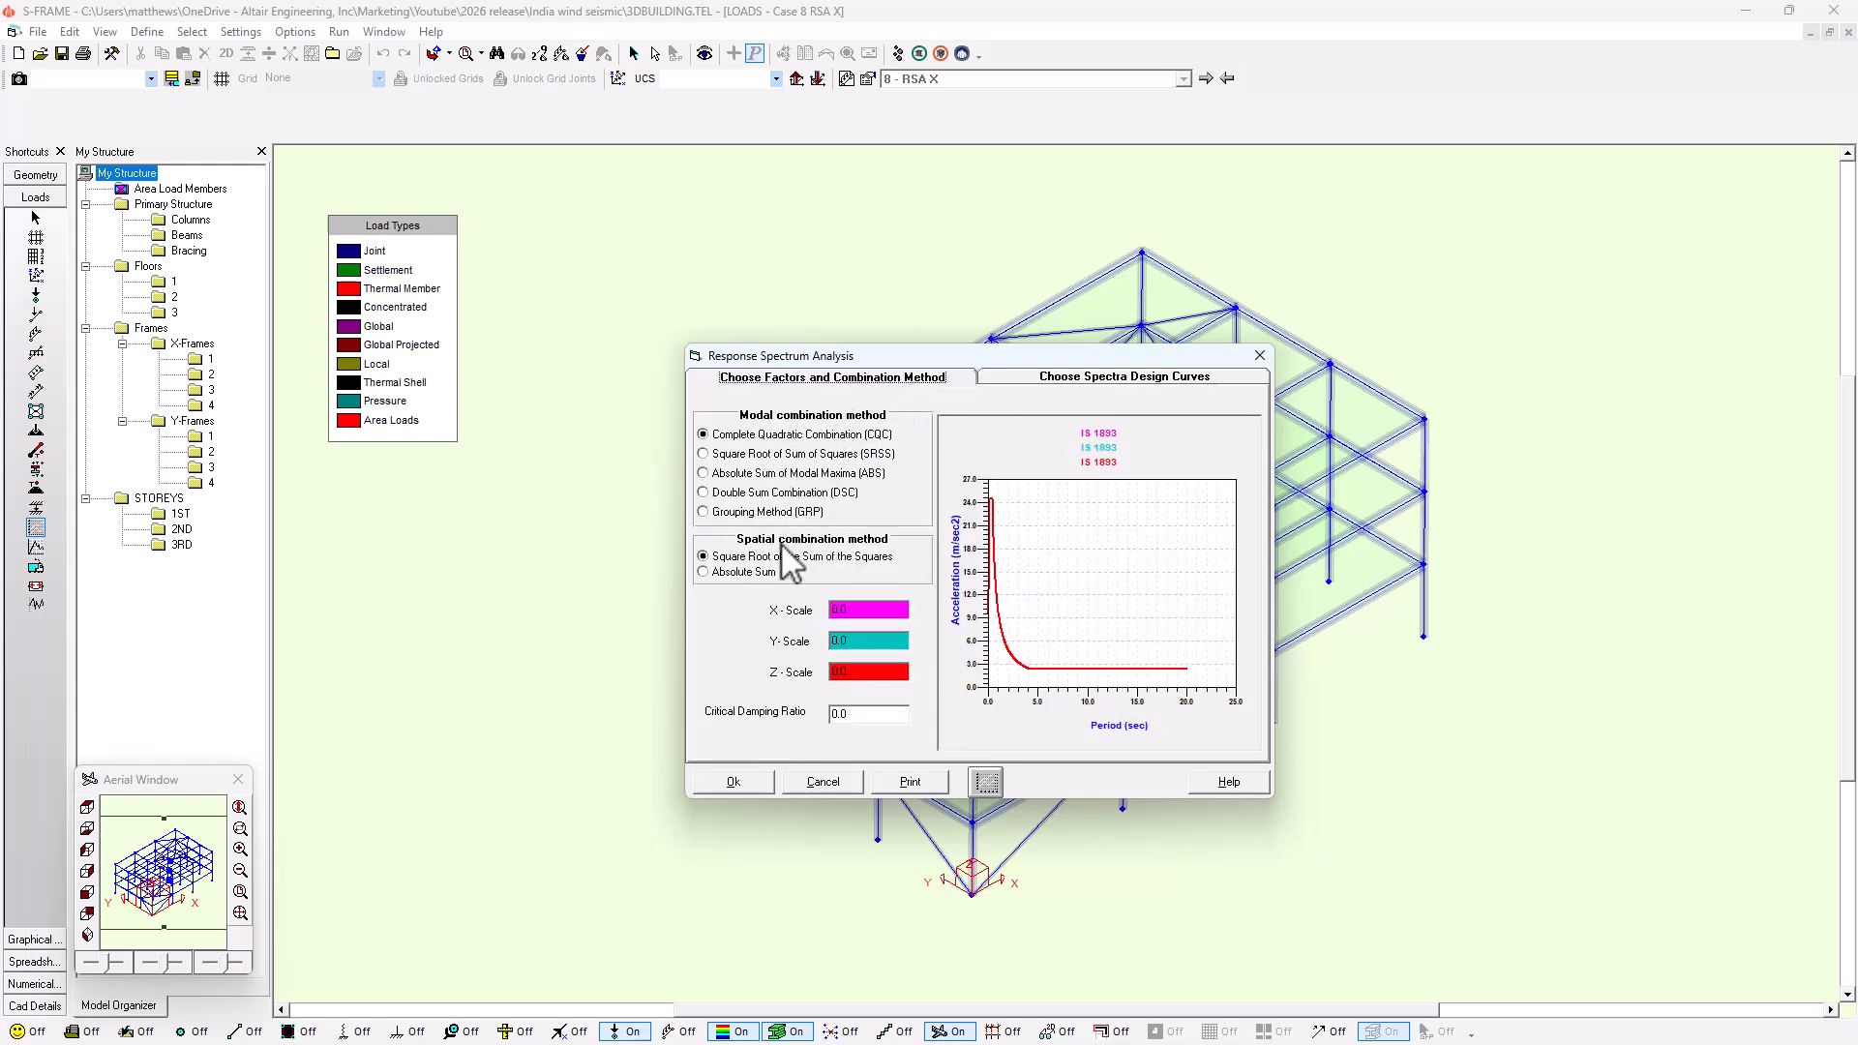
double_click(902, 609)
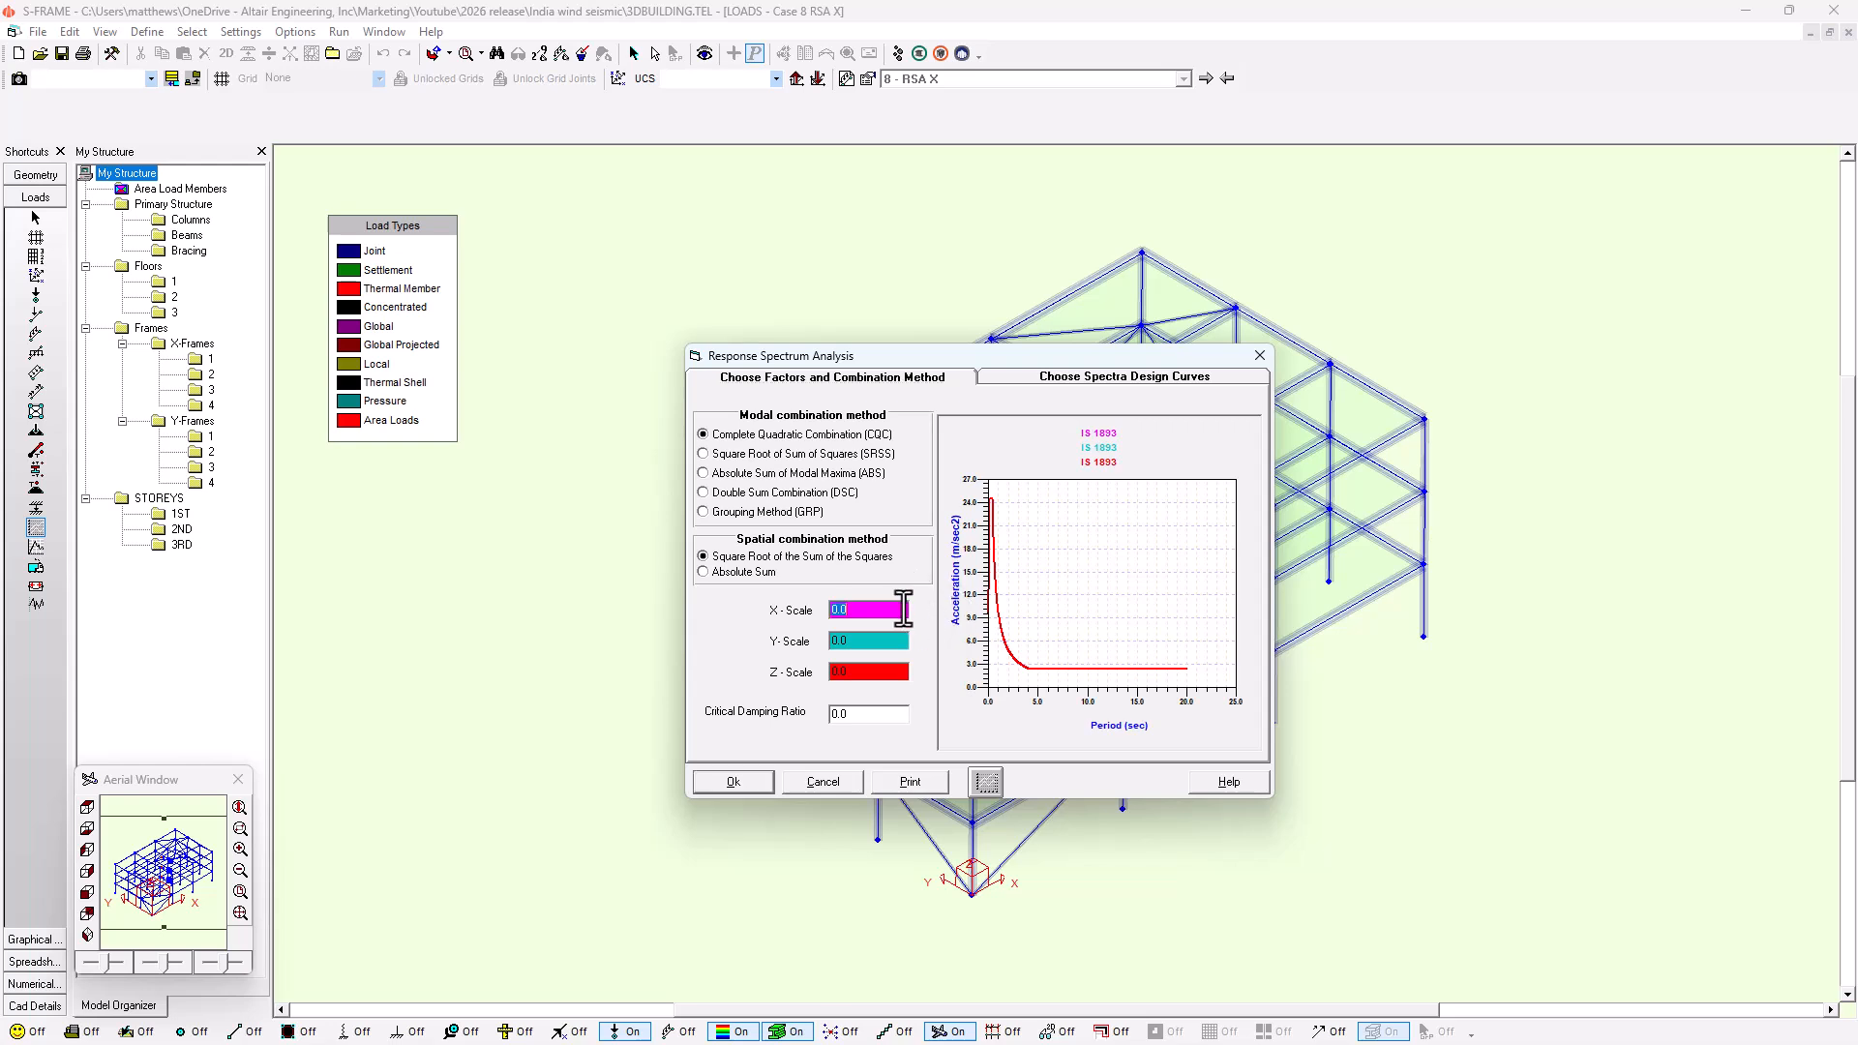
type("1")
double_click(875, 716)
left_click(875, 716)
left_click(751, 782)
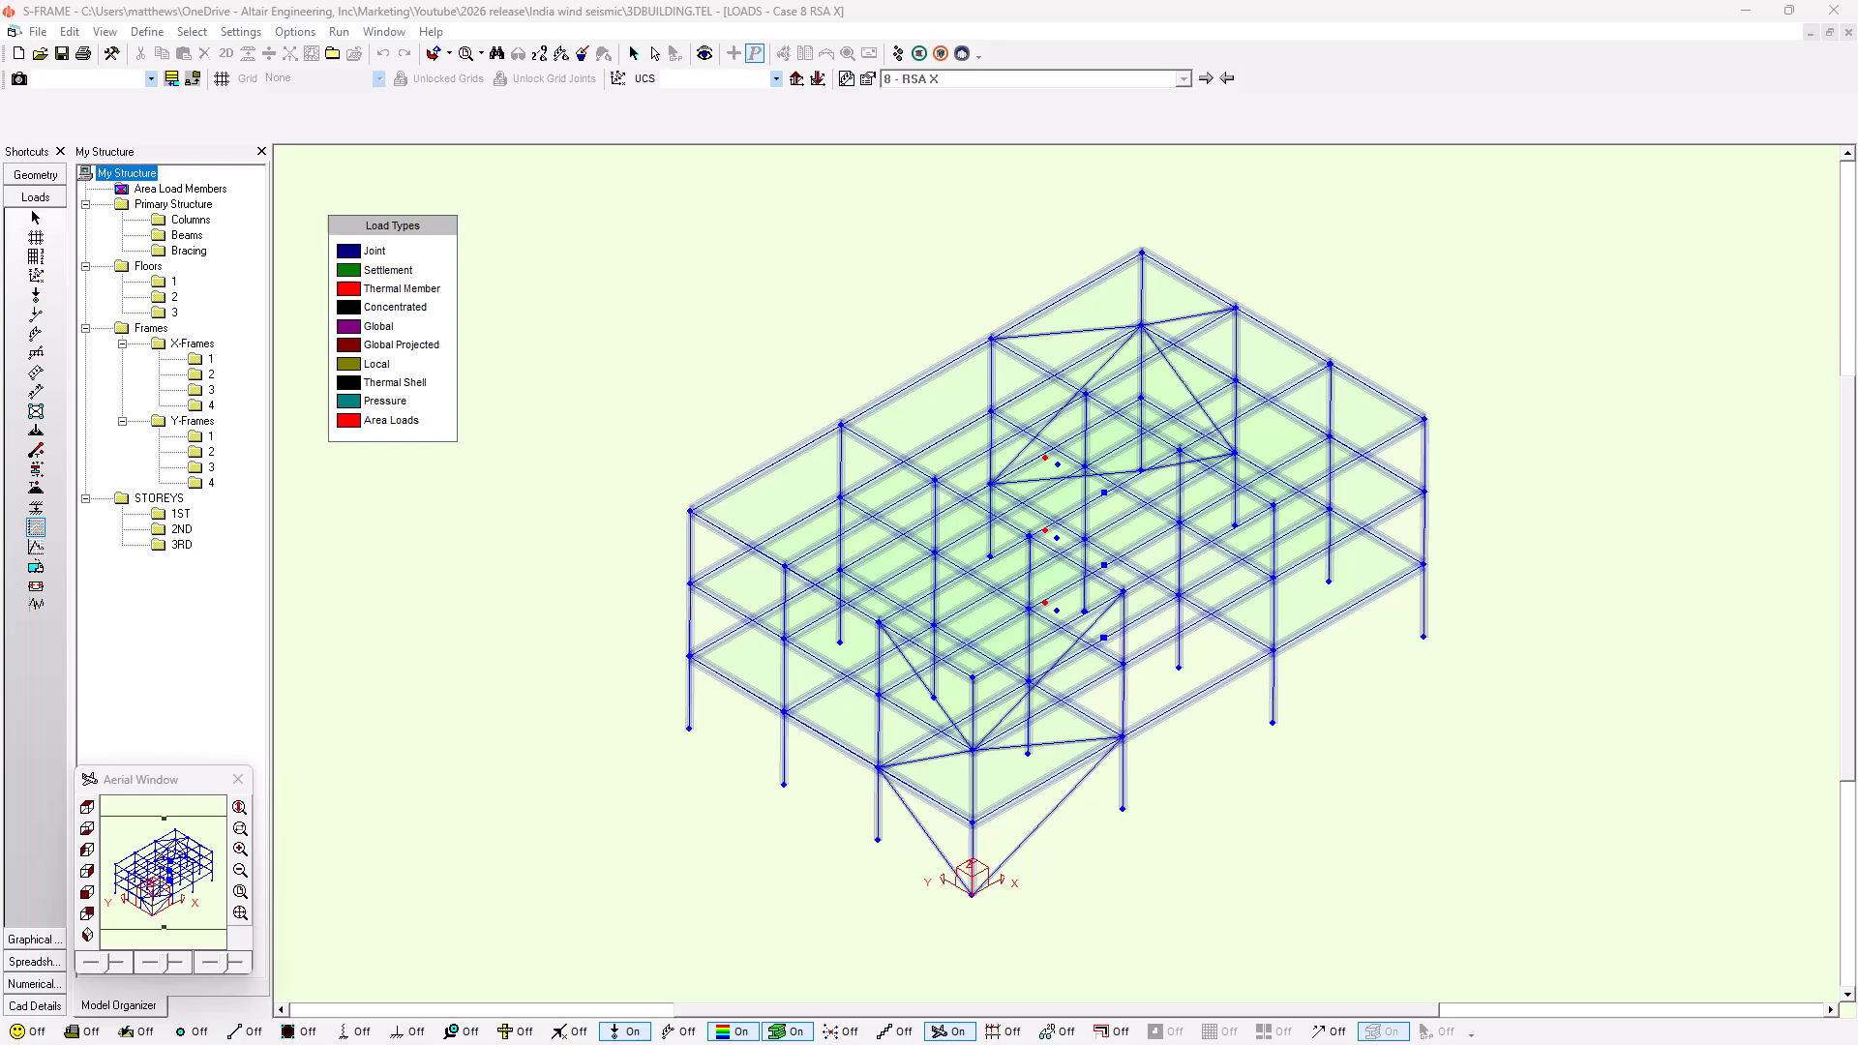
Run an unstressed response spectrum analysis for both load cases and combinations with 20 total eigenvalues and no base shear scaling.
left_click_drag(1857, 291, 825, 289)
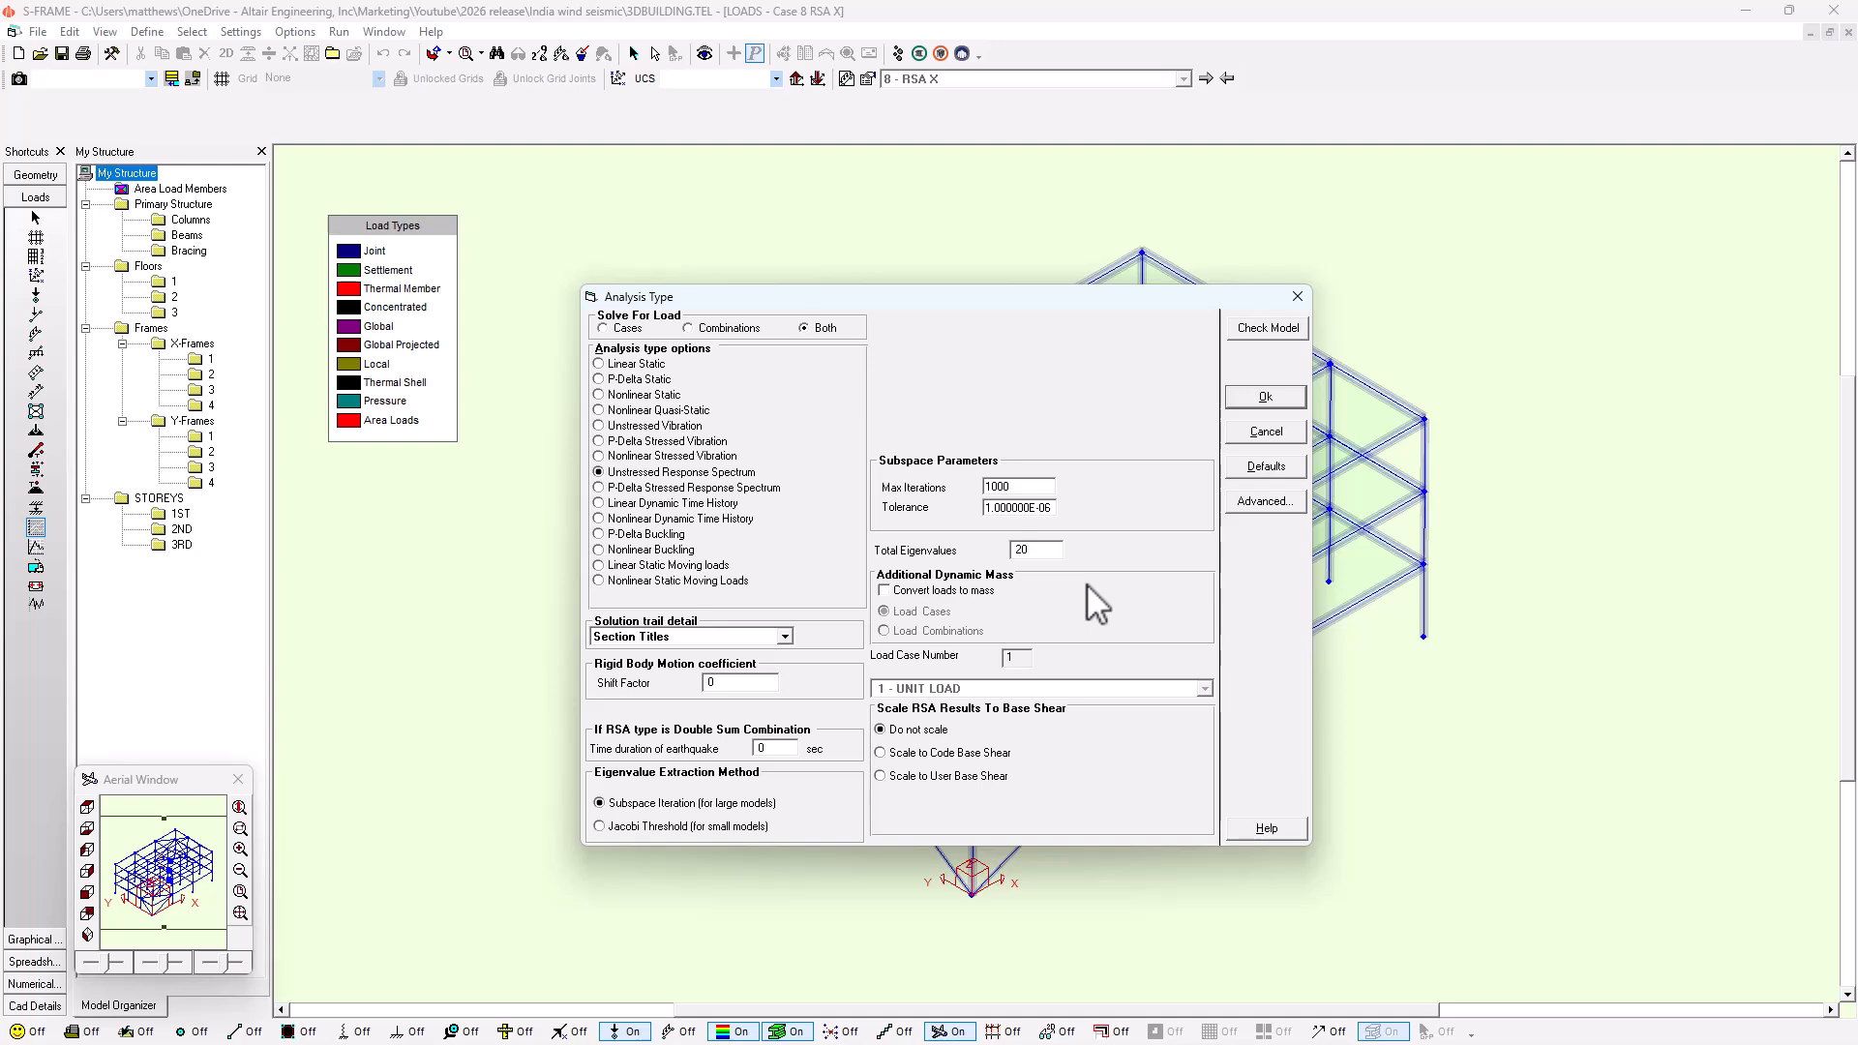
left_click(1264, 397)
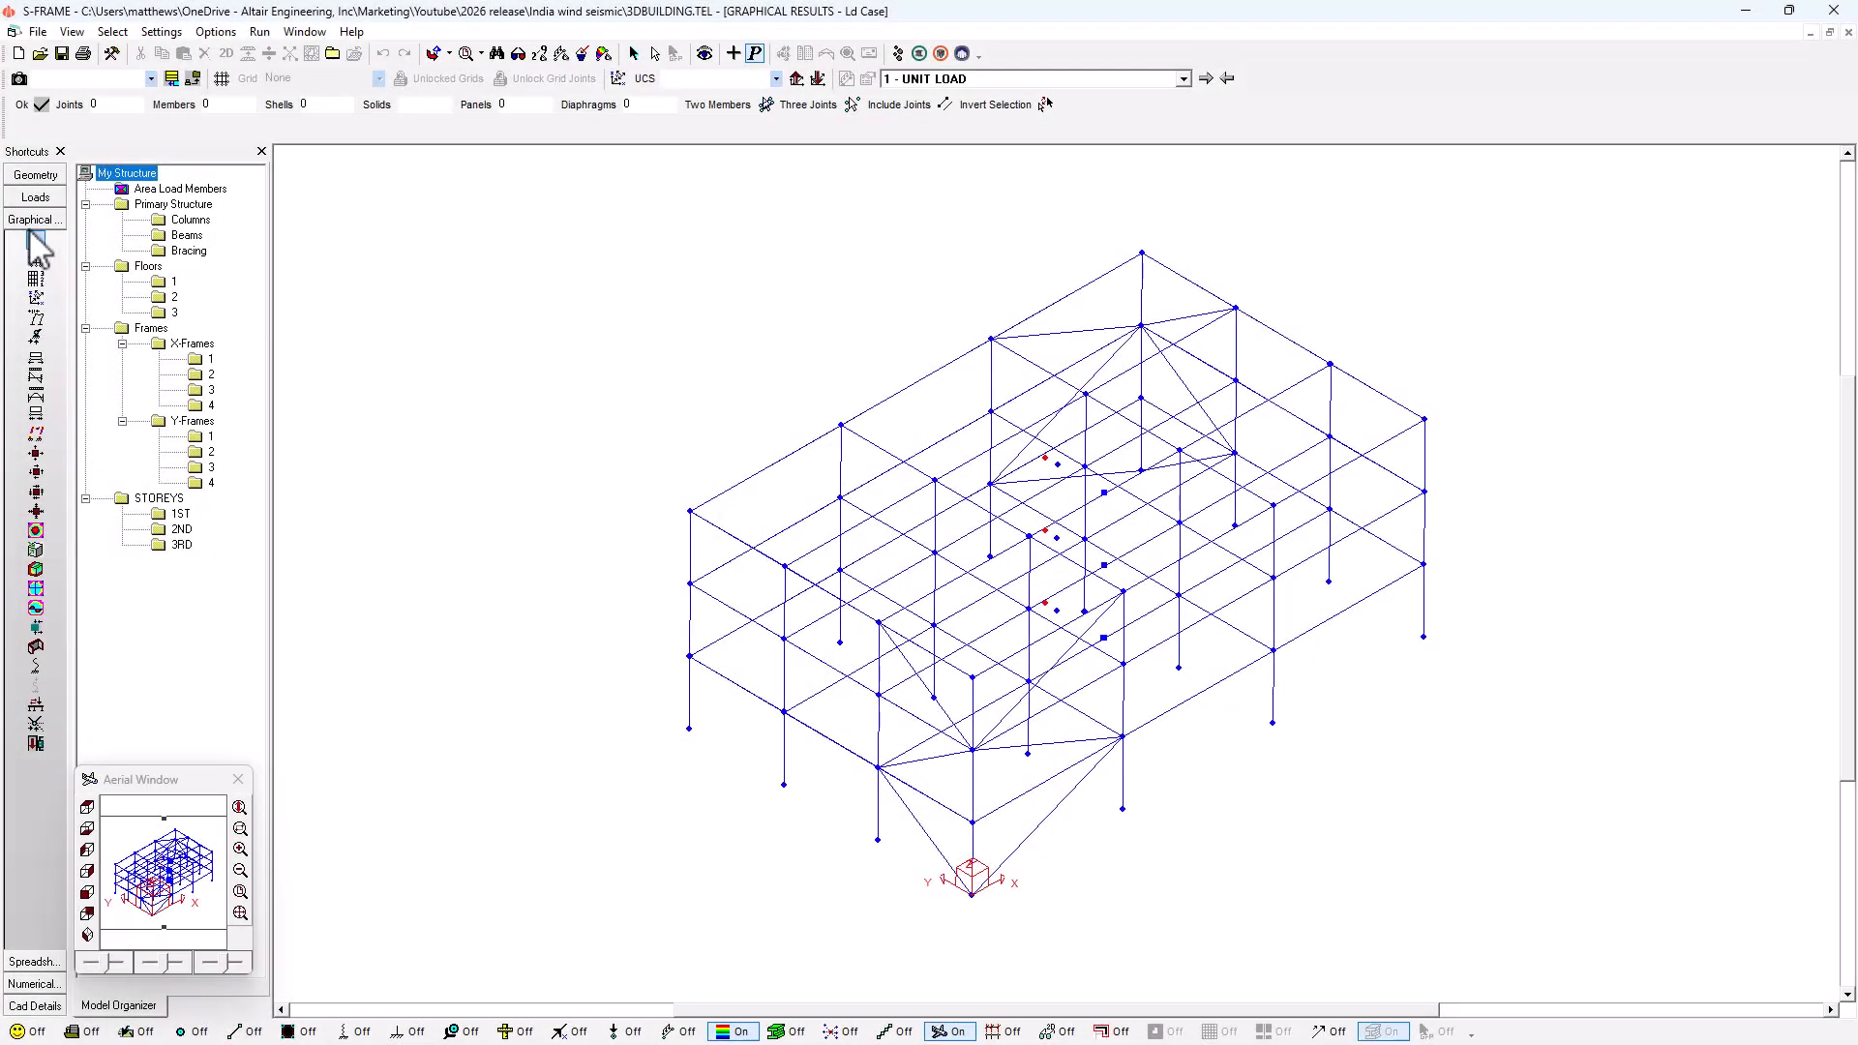
Display the graphical results of load case RSA X with its joint loads and all support reactions.
left_click(956, 85)
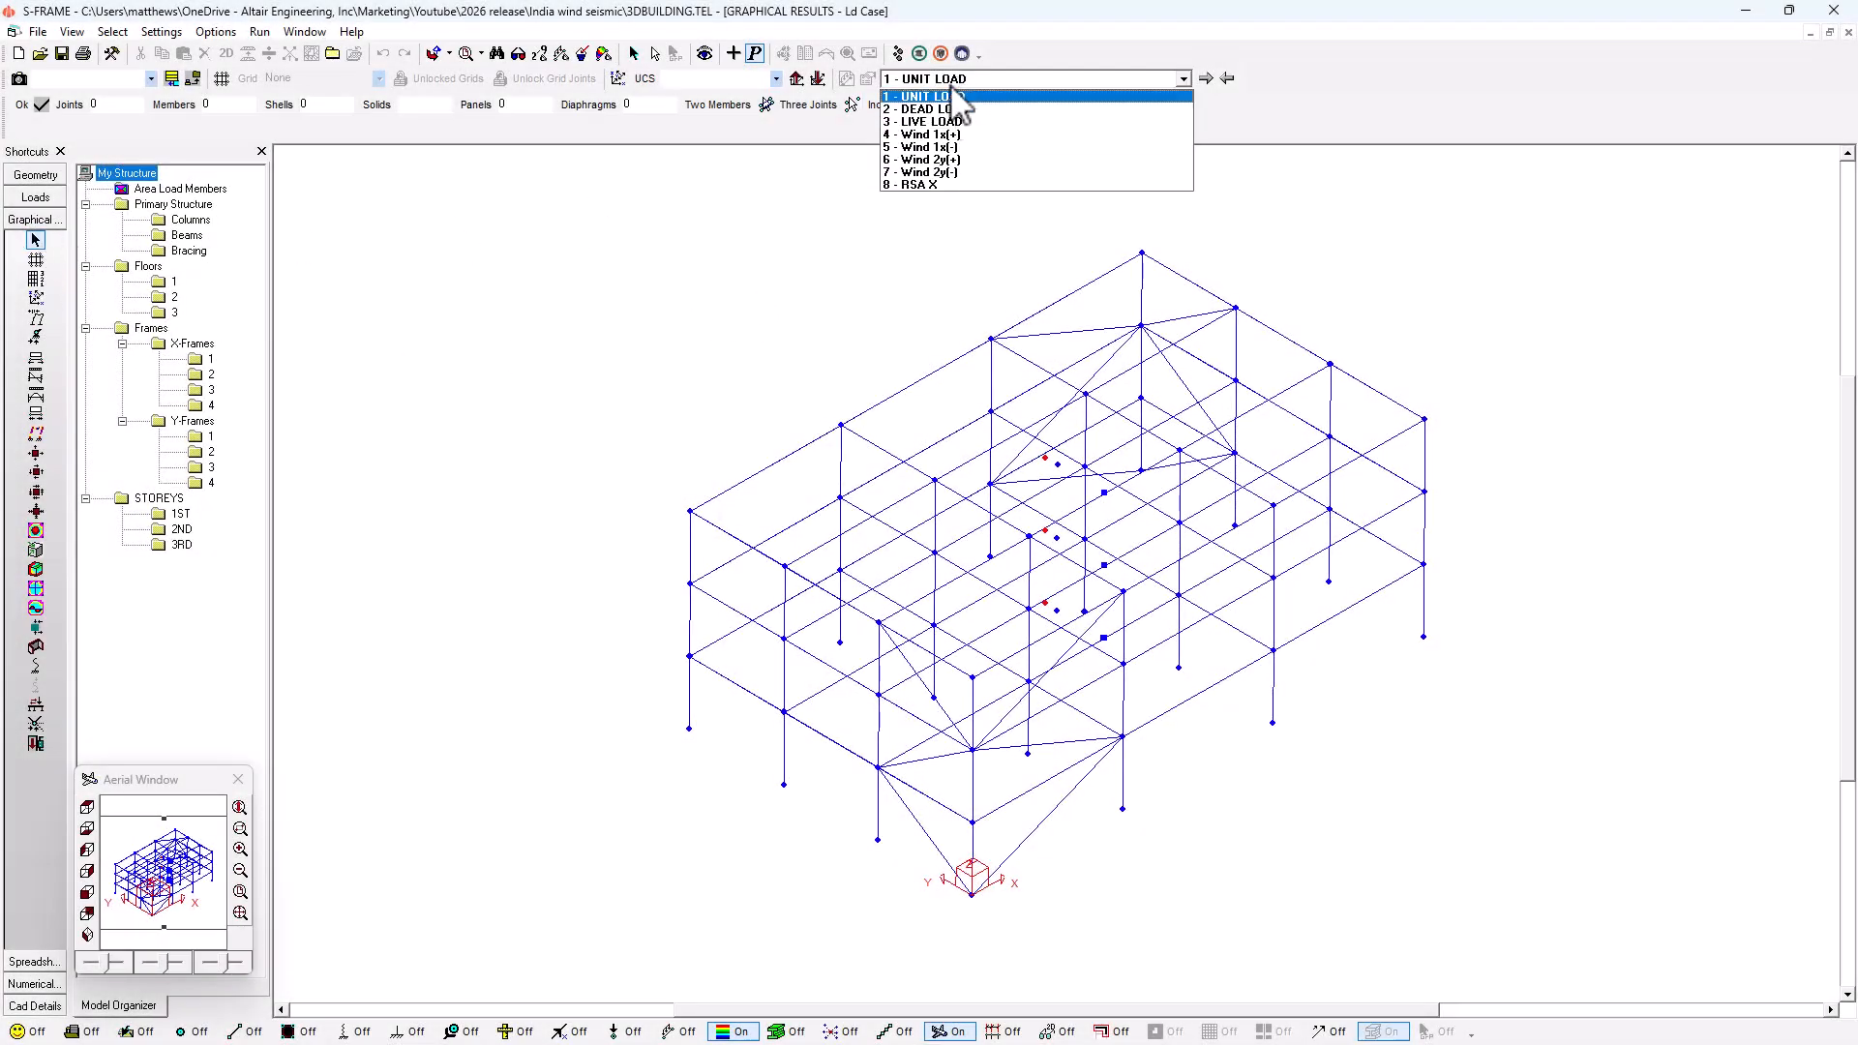
left_click(925, 176)
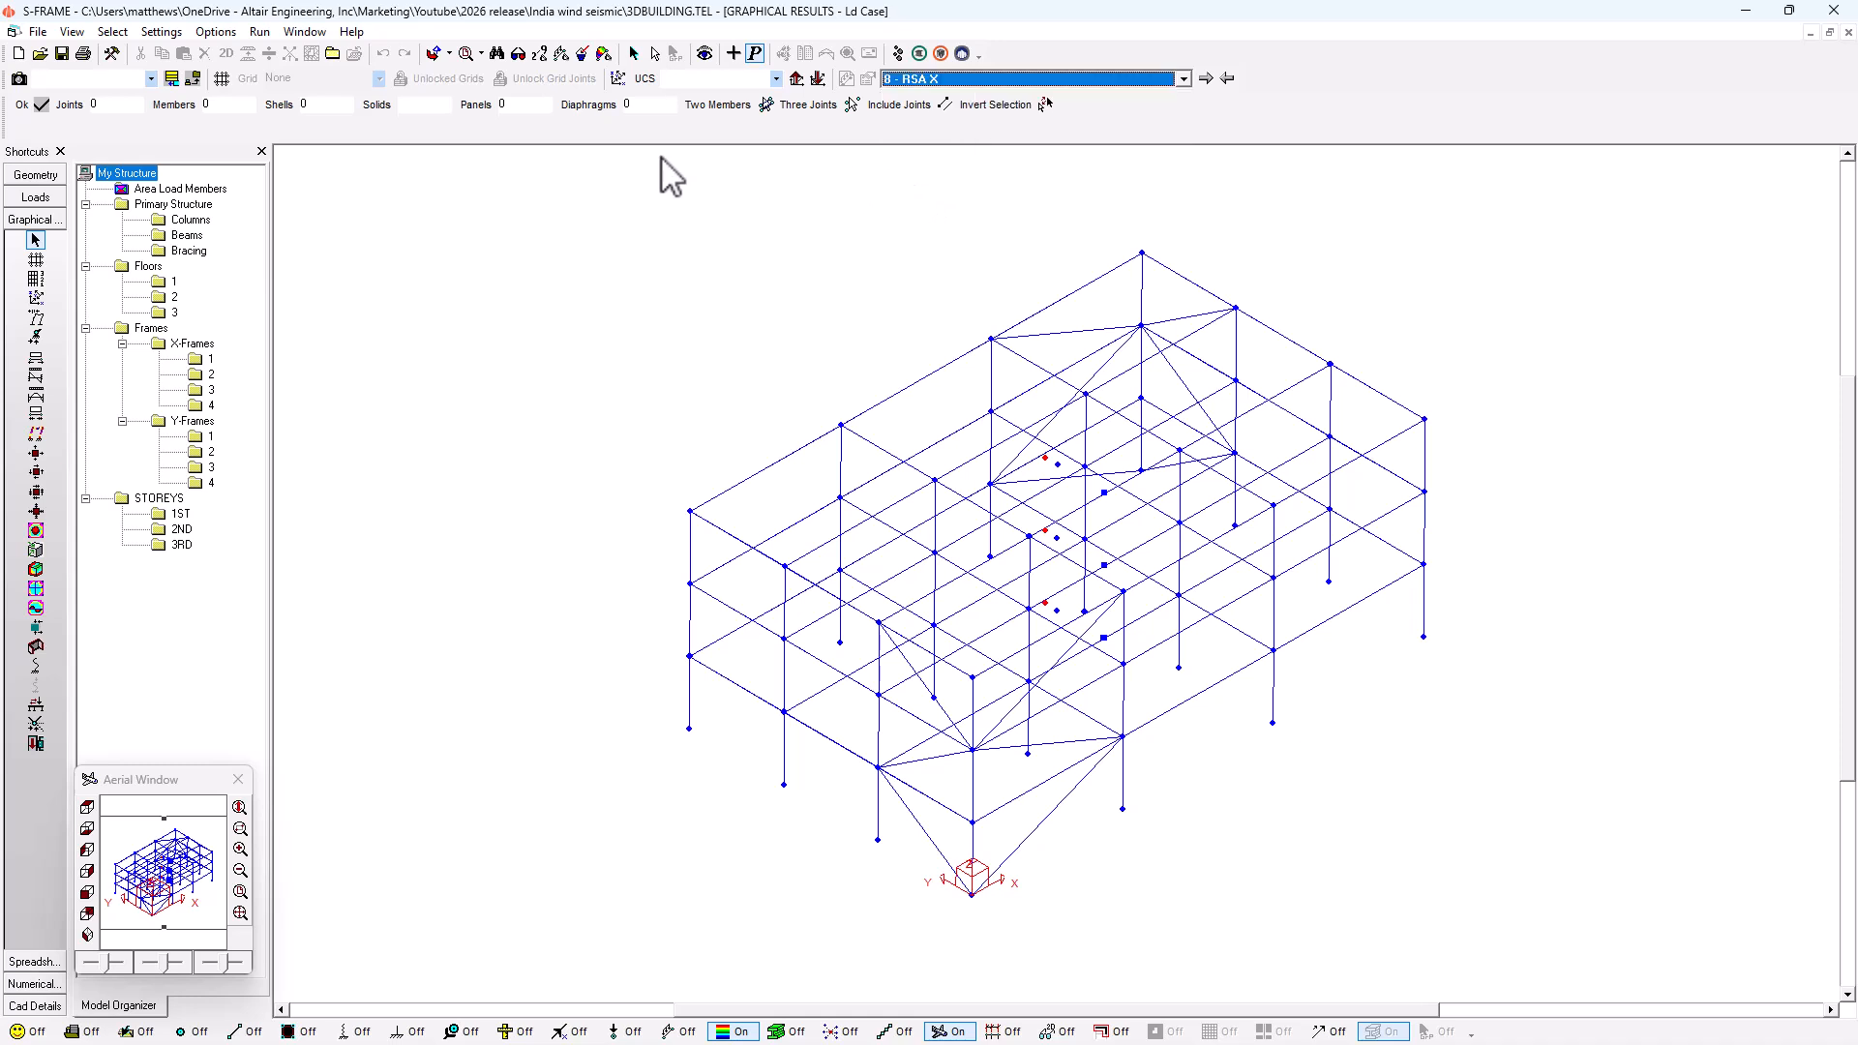
left_click(618, 1032)
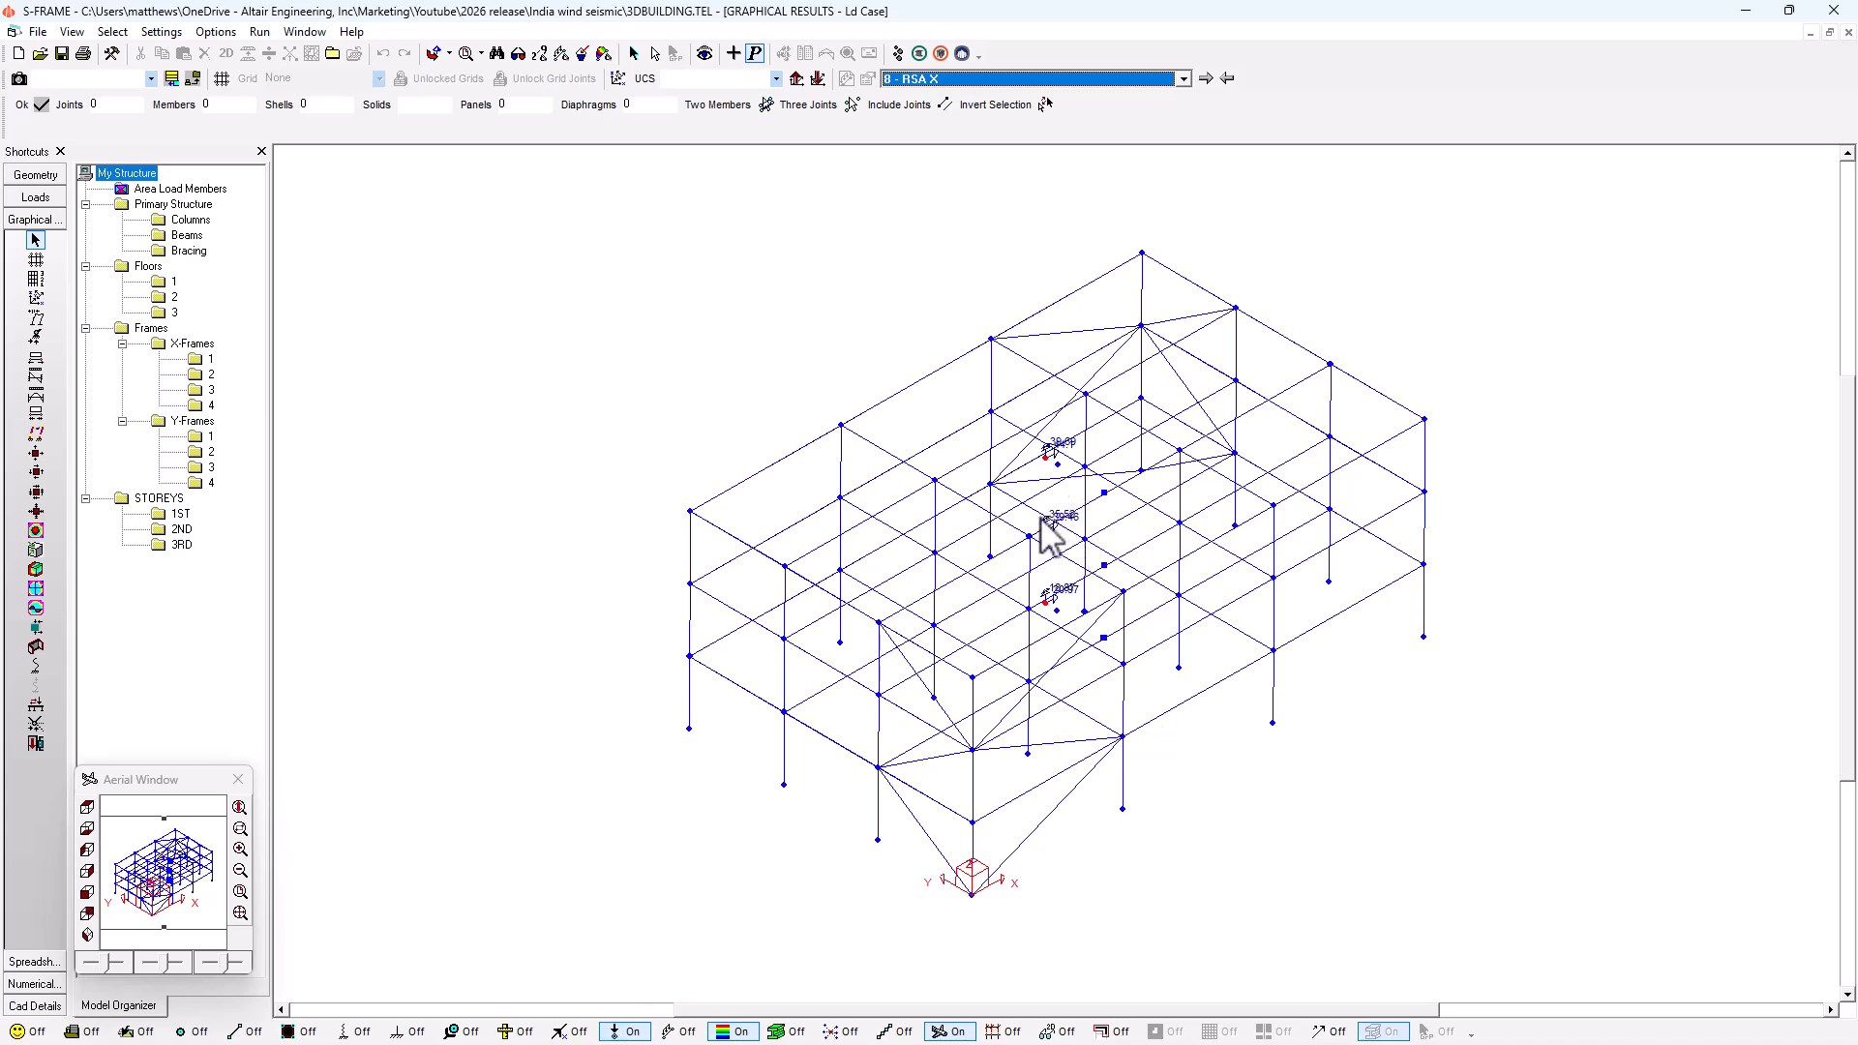
left_click(36, 336)
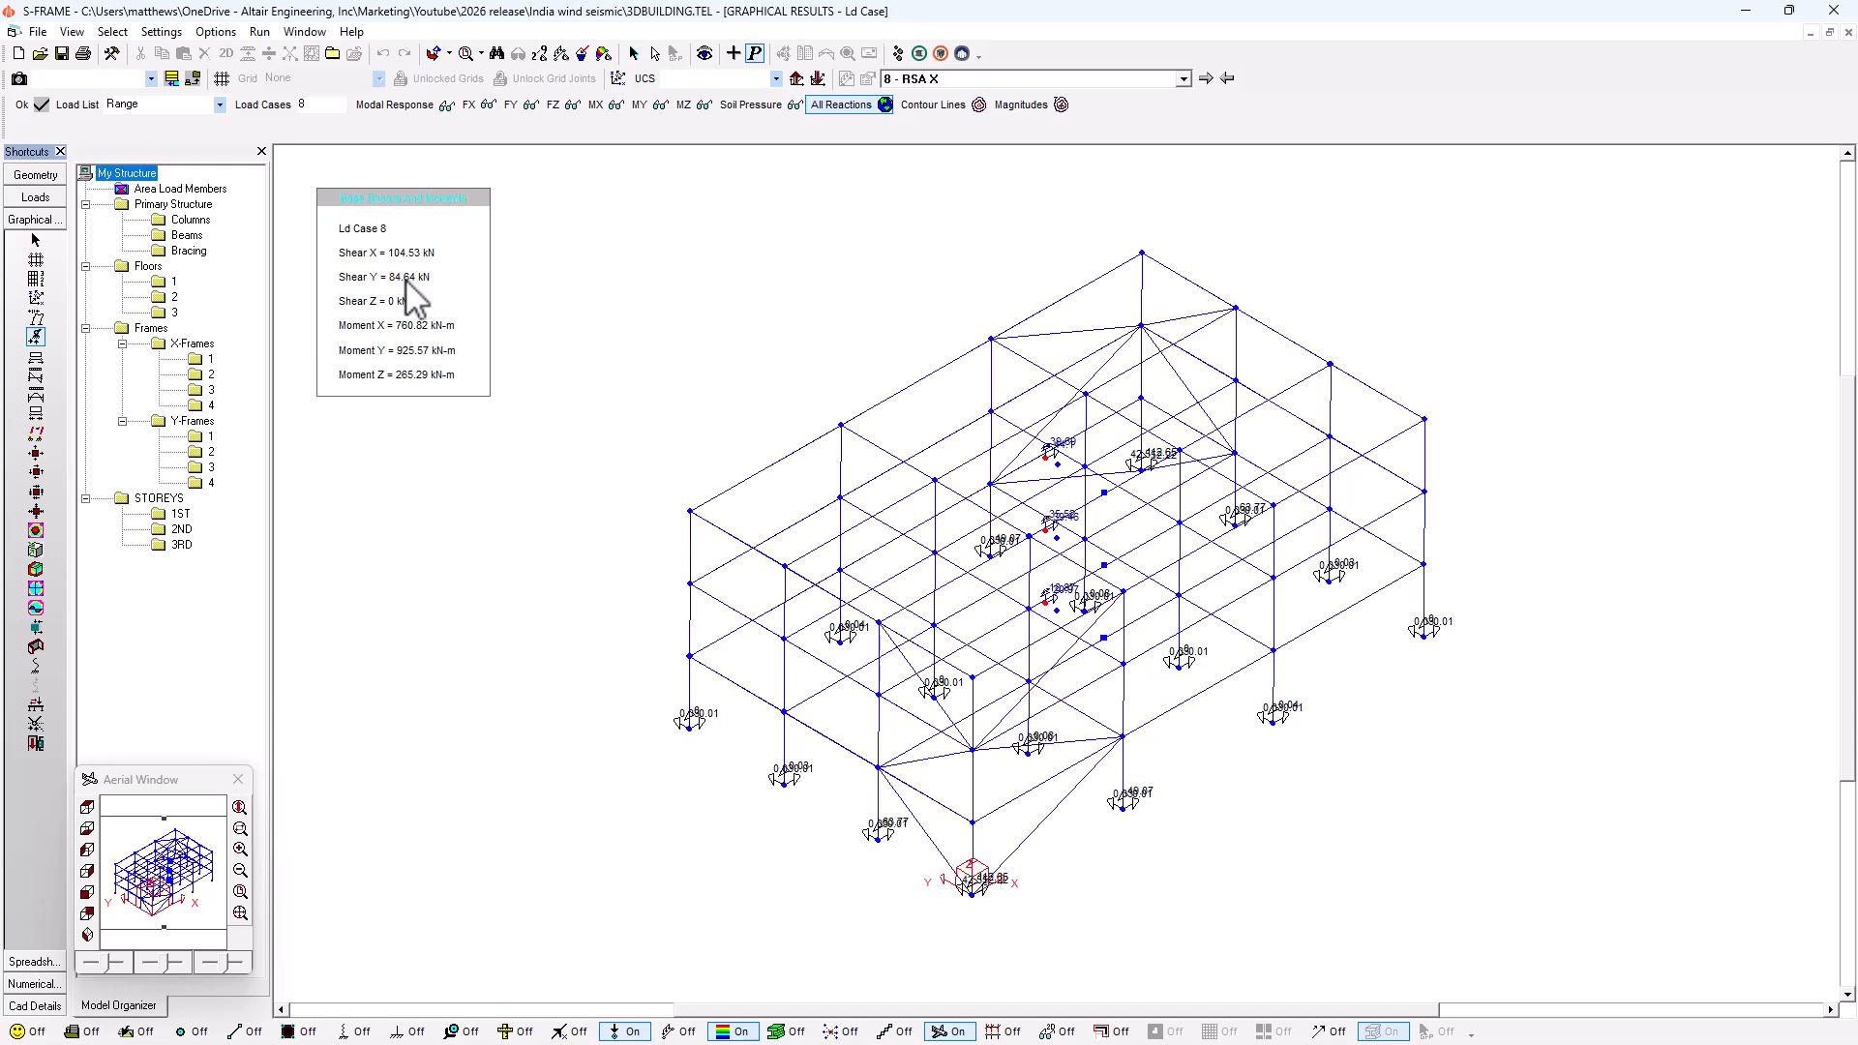
Review the numerical base shear, inter-storey joint drift and storey force results for RSA X.
left_click(60, 983)
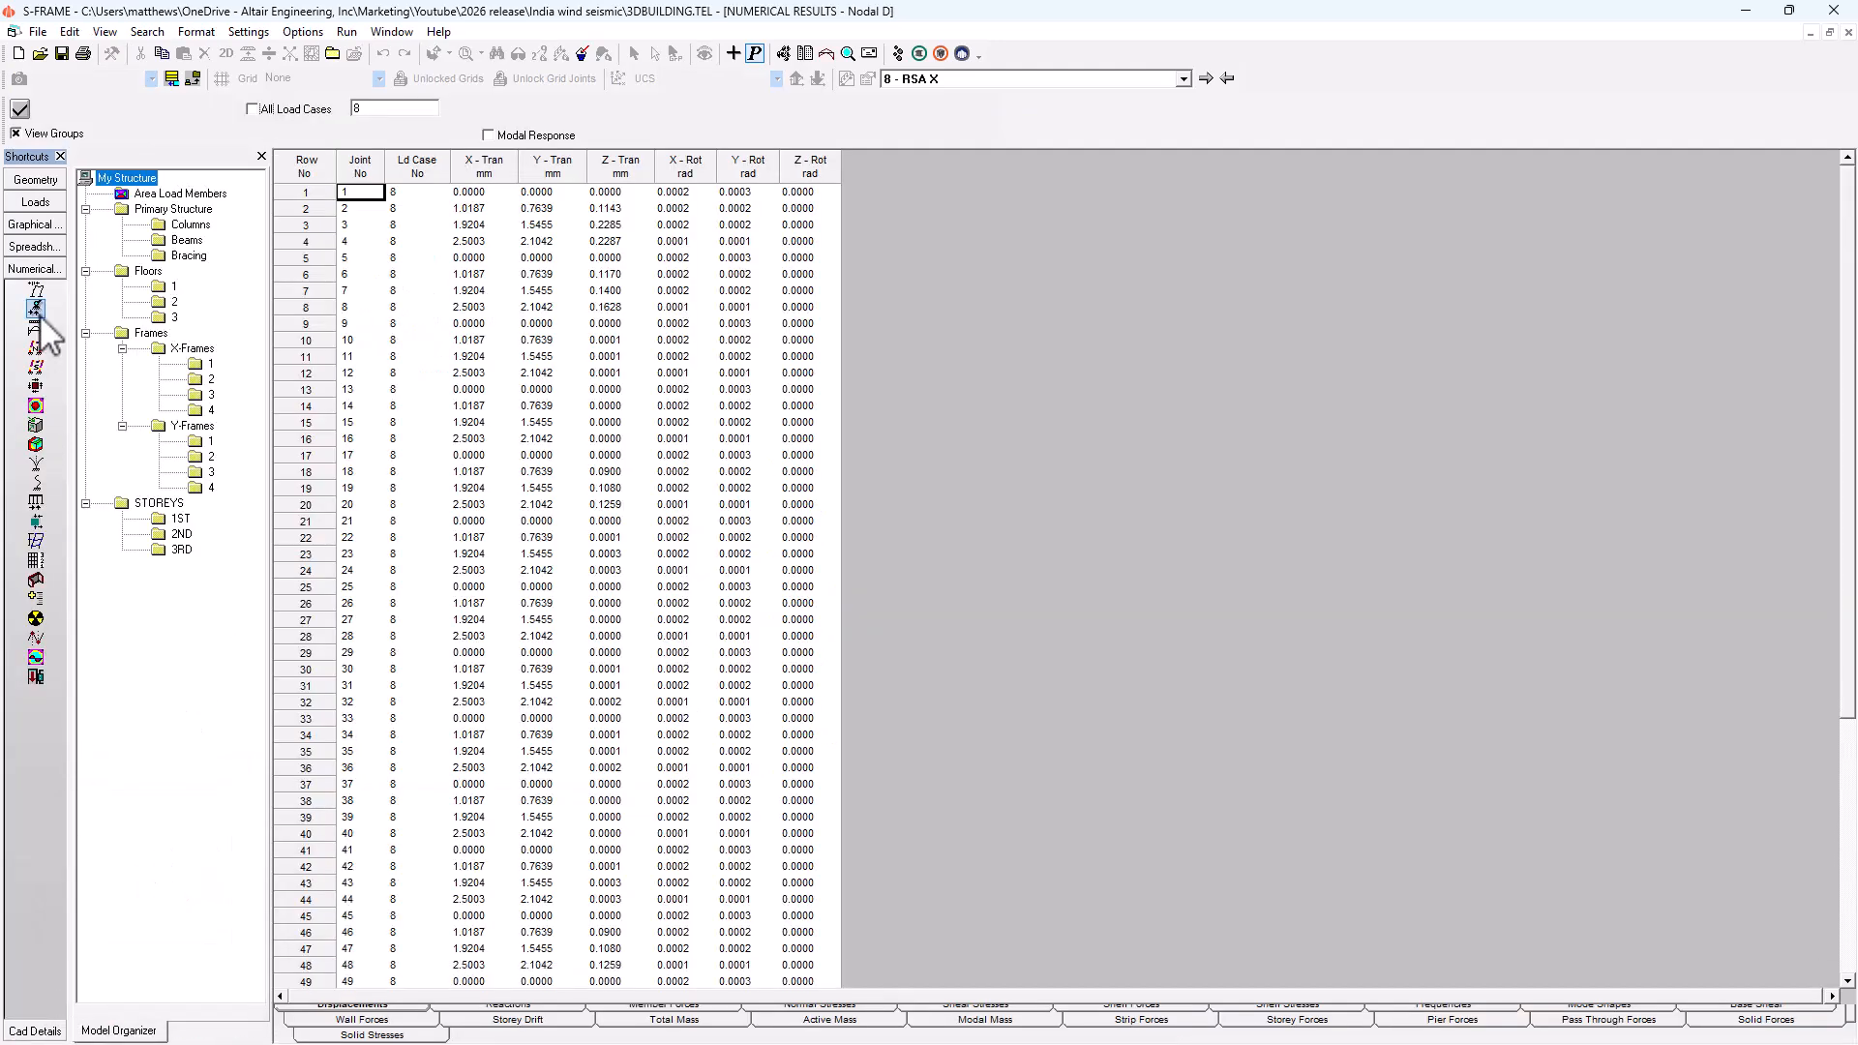
left_click(37, 502)
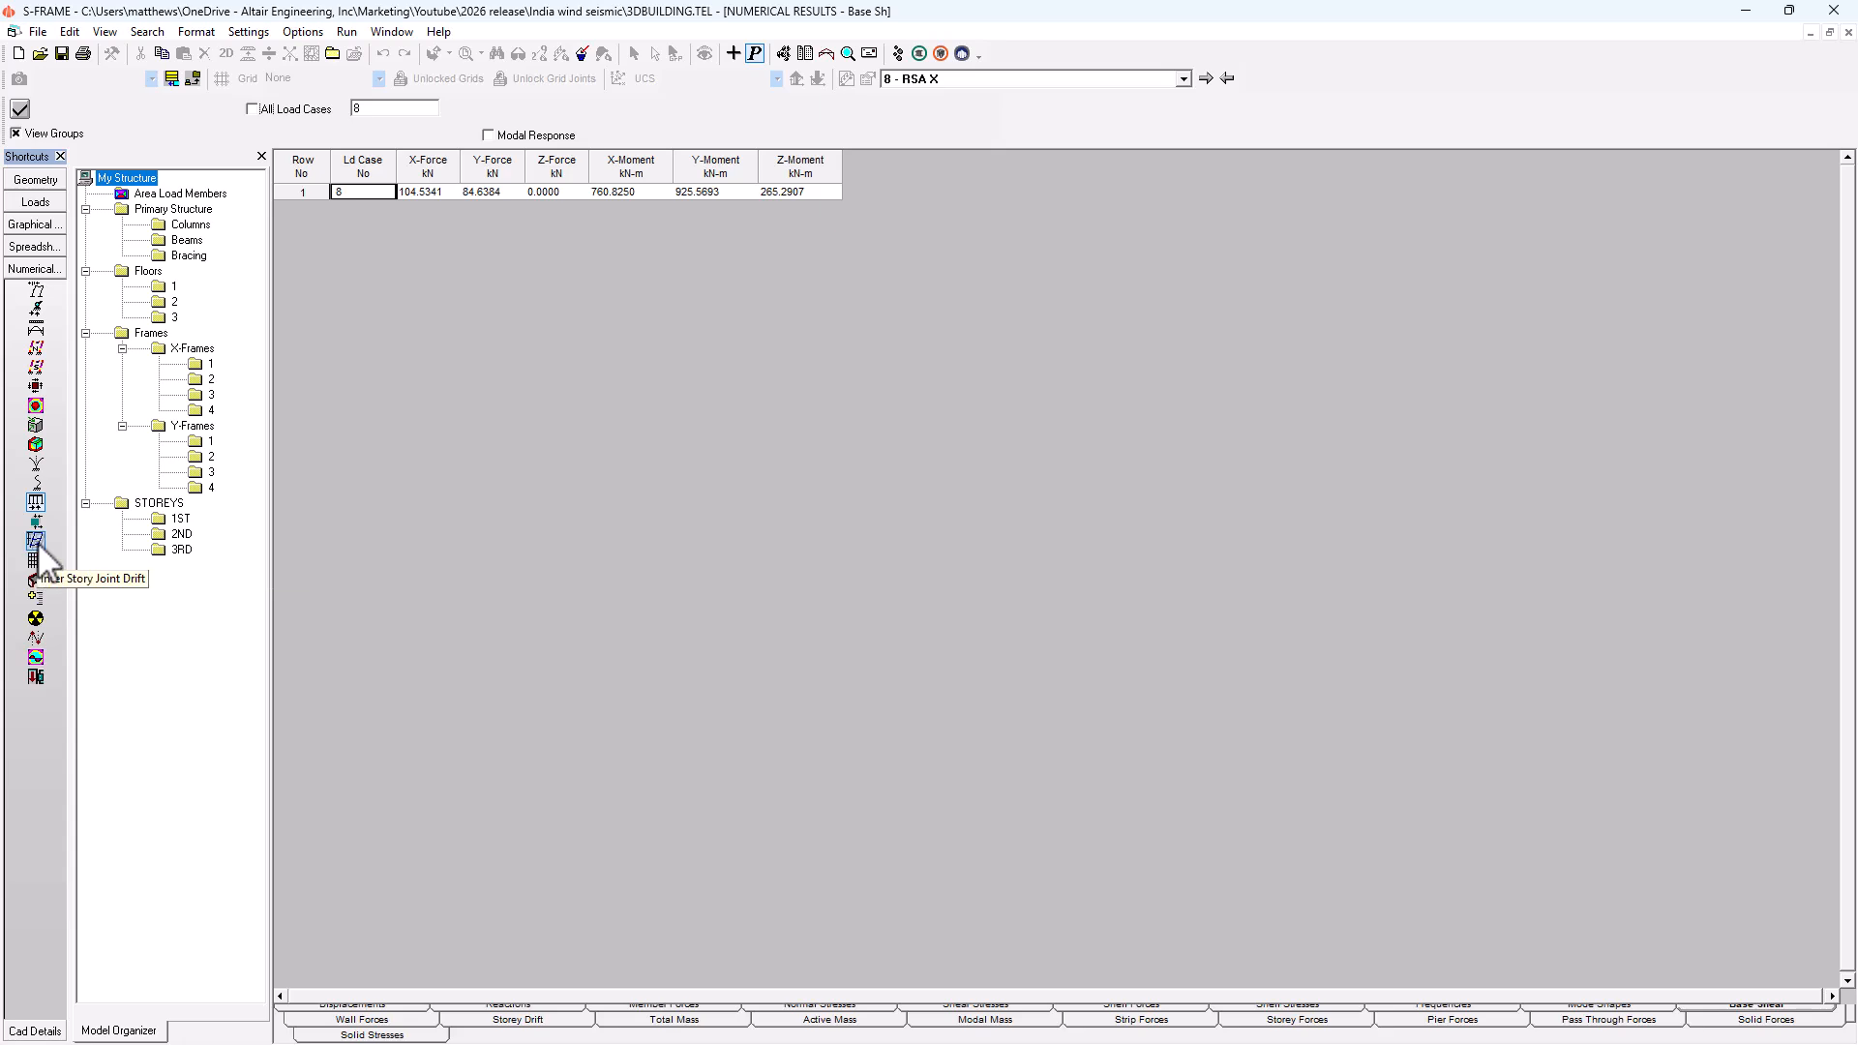
left_click(36, 541)
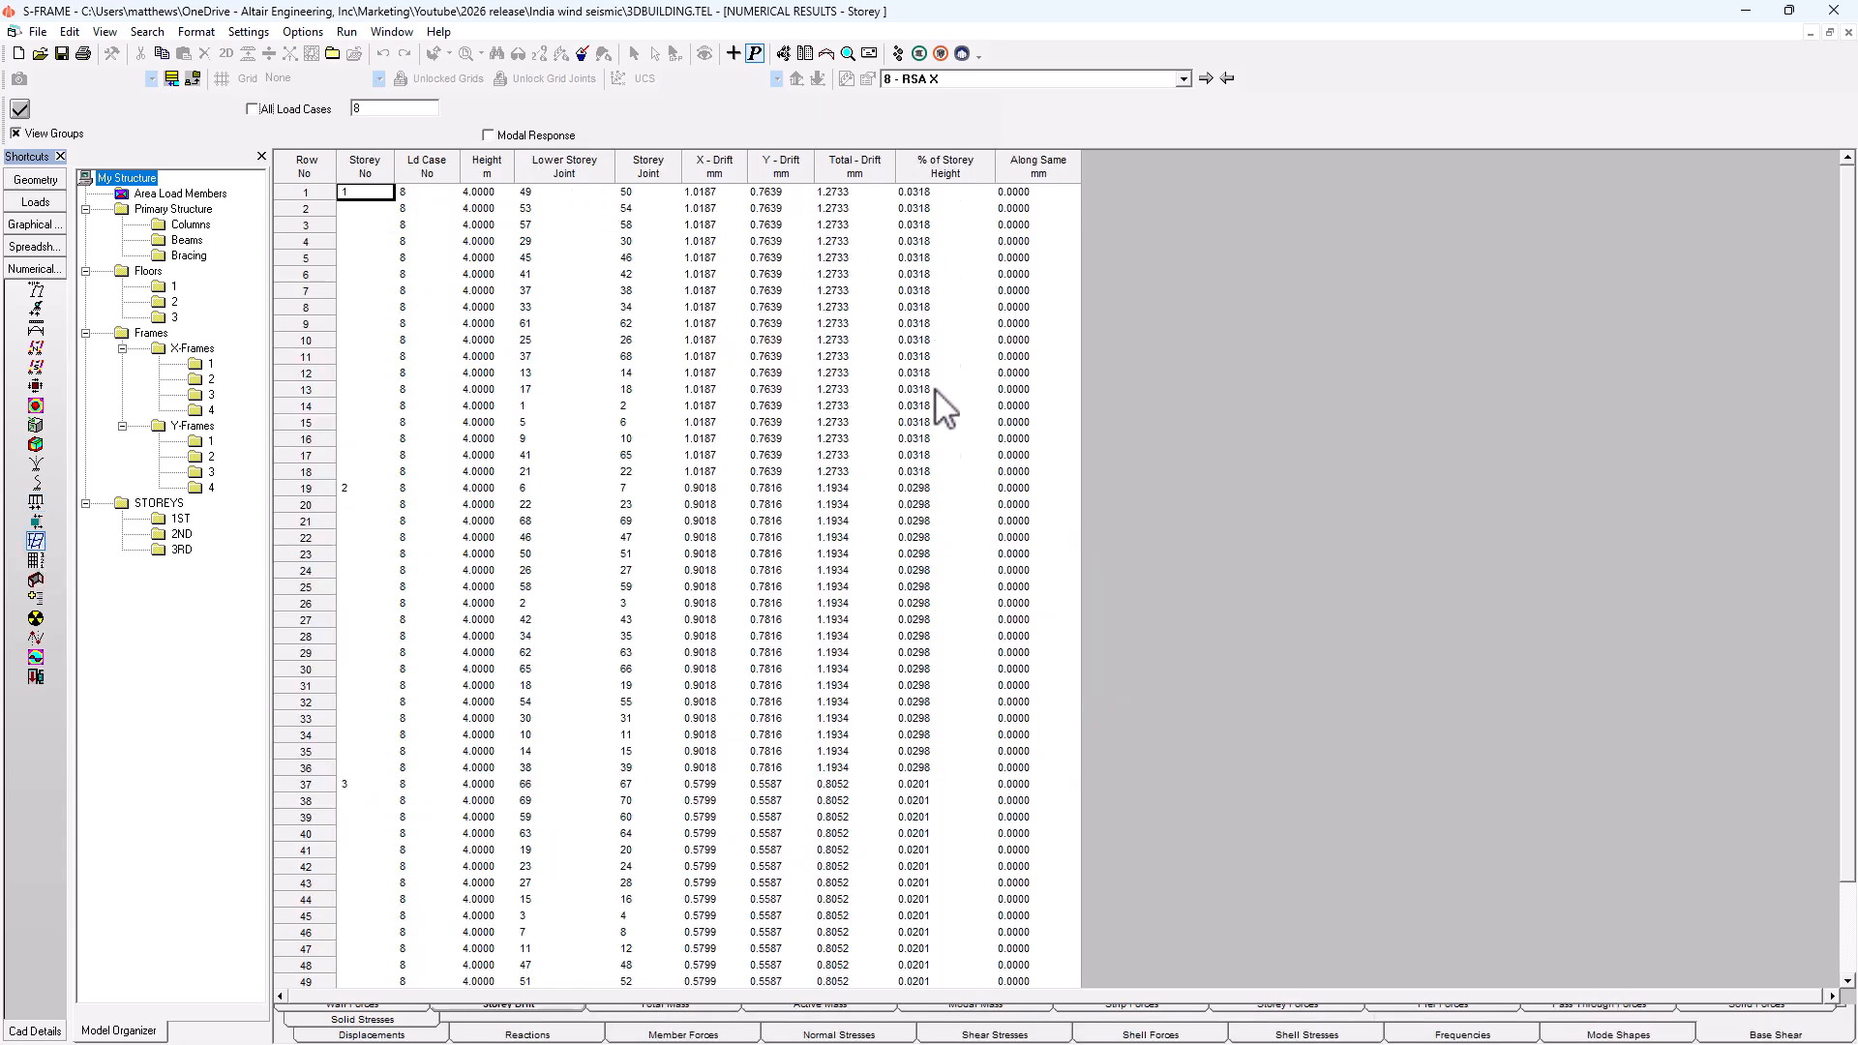
left_click(41, 562)
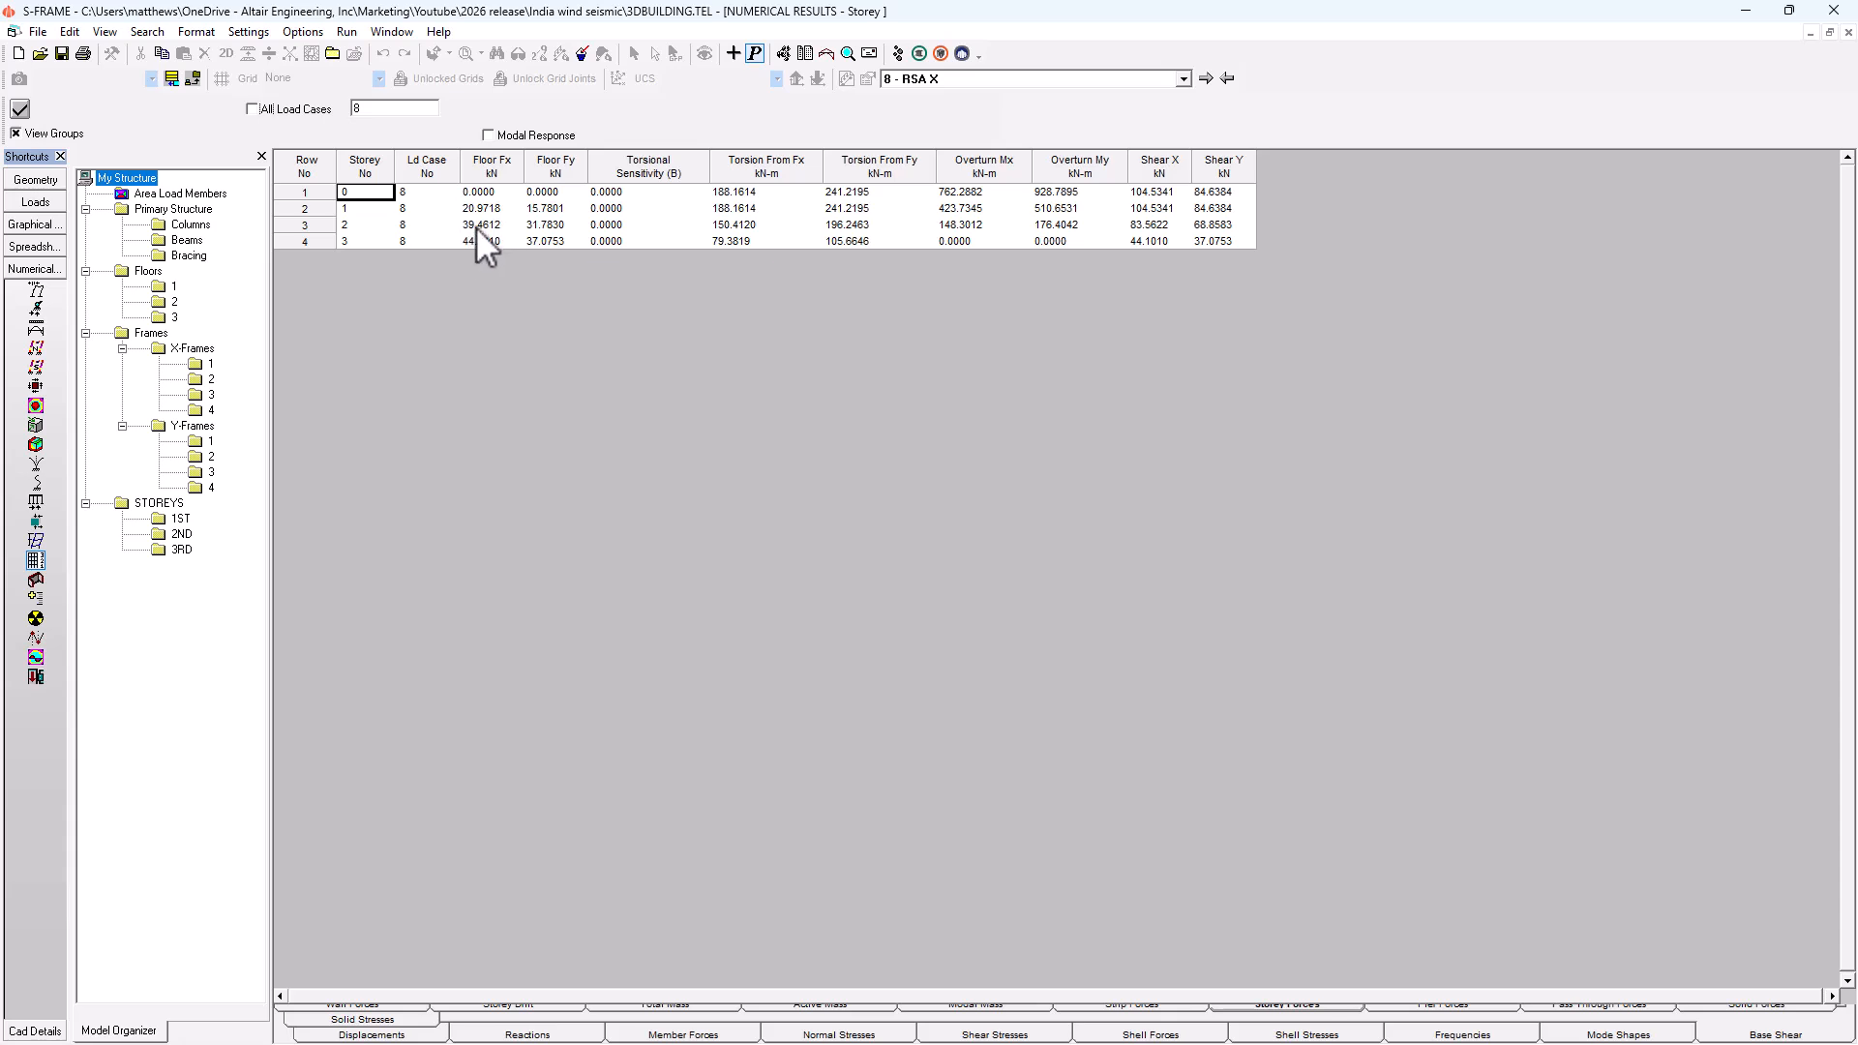
Generate equivalent static load cases from the RSA X case using the Extract All option.
left_click(55, 205)
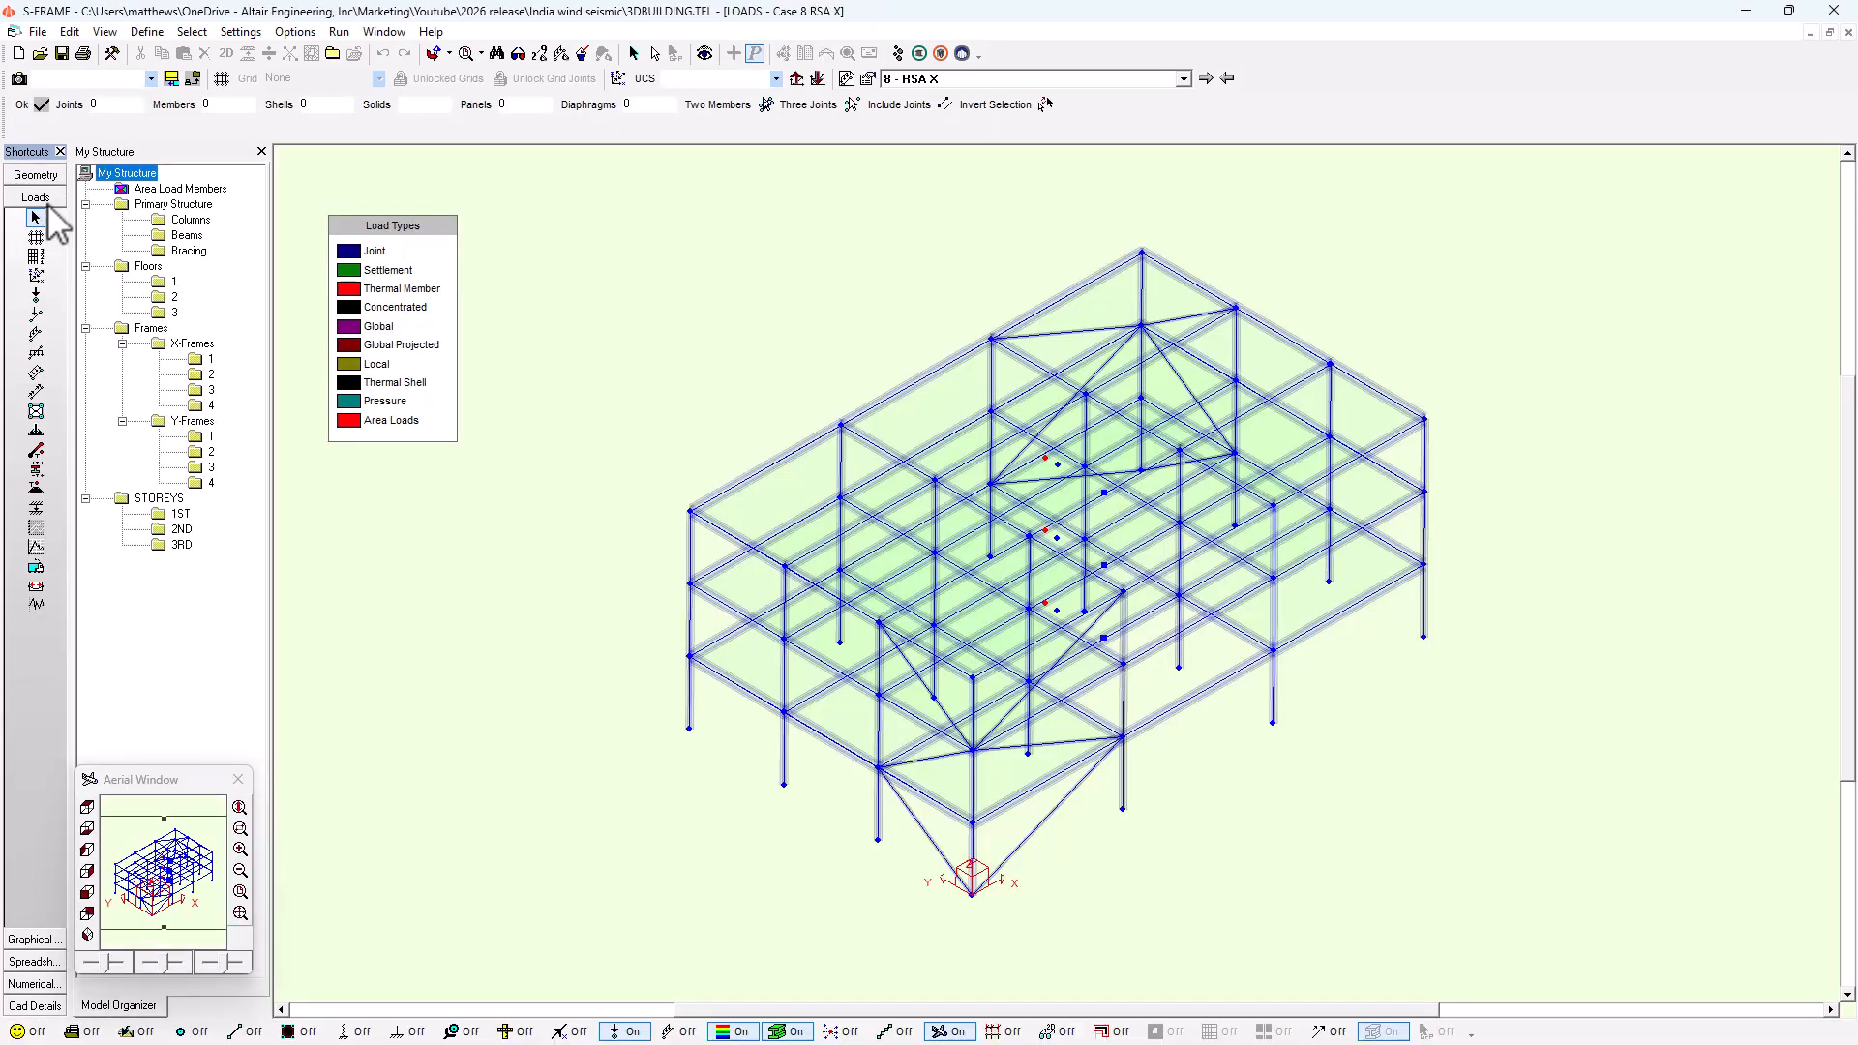
left_click(69, 35)
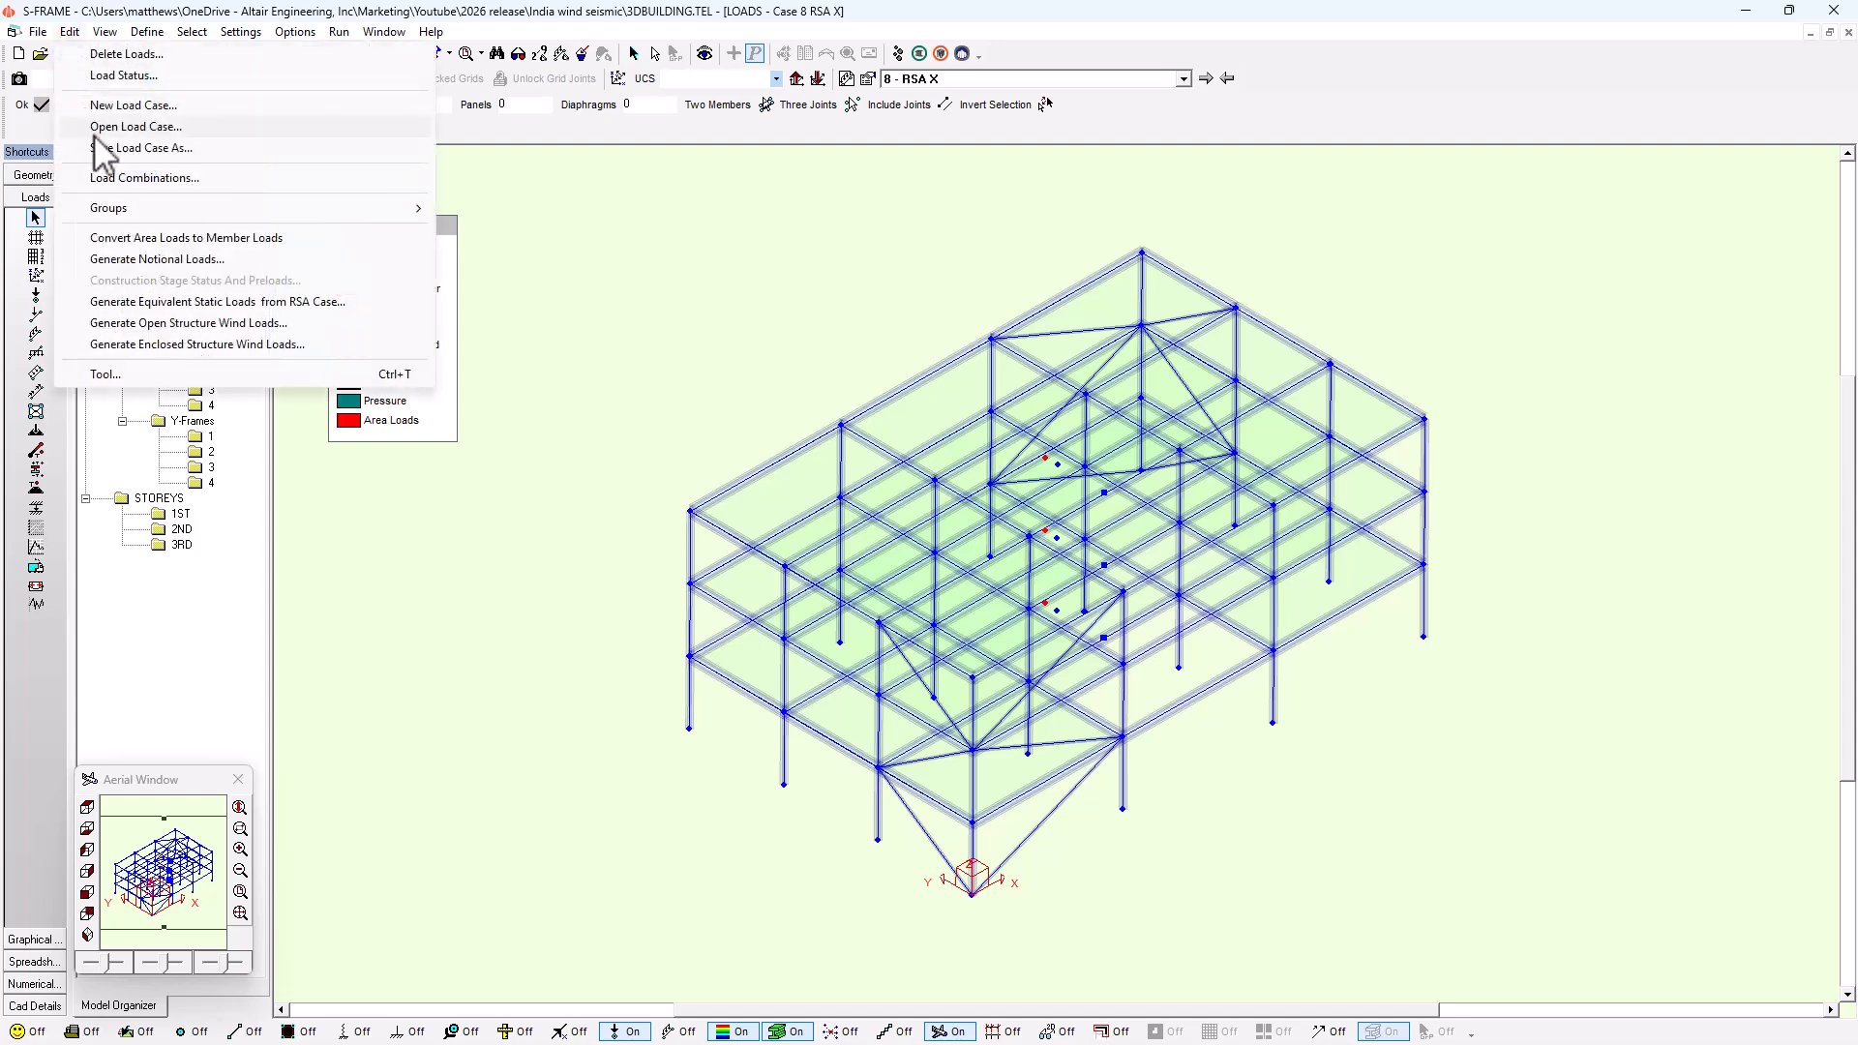
left_click(158, 302)
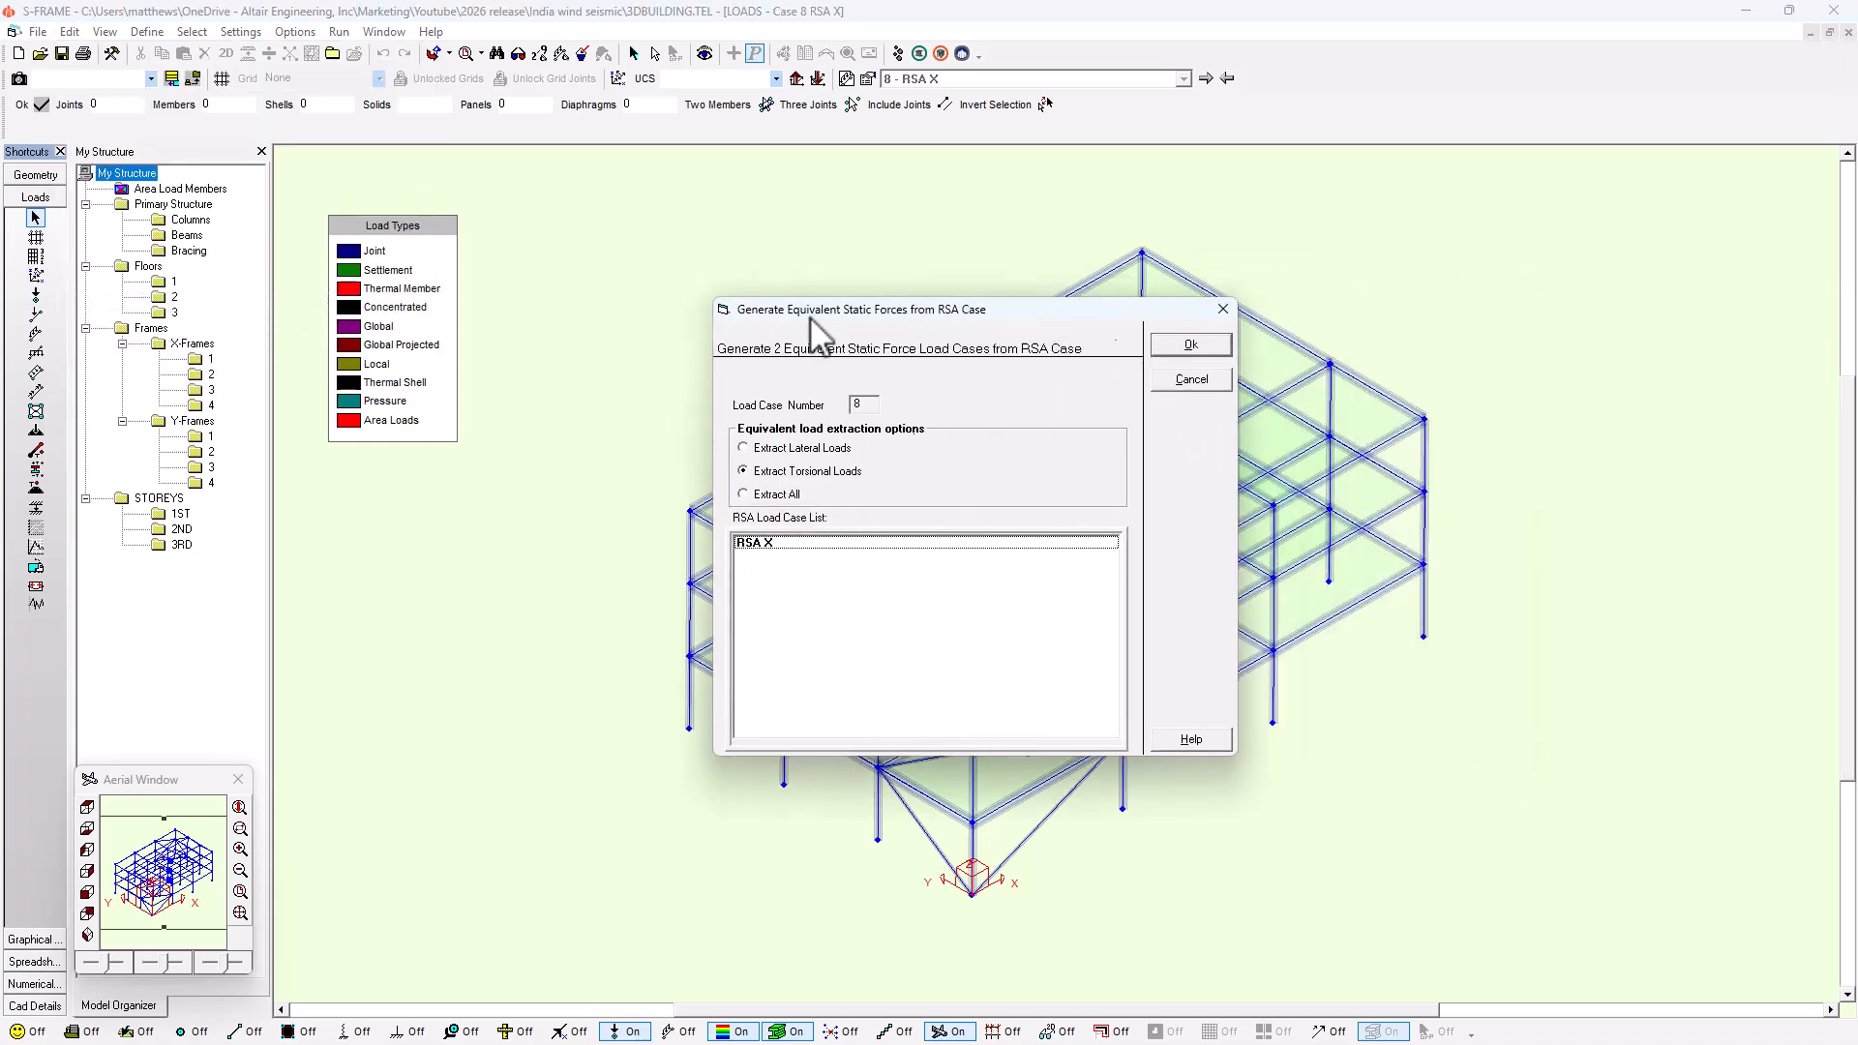
left_click(791, 548)
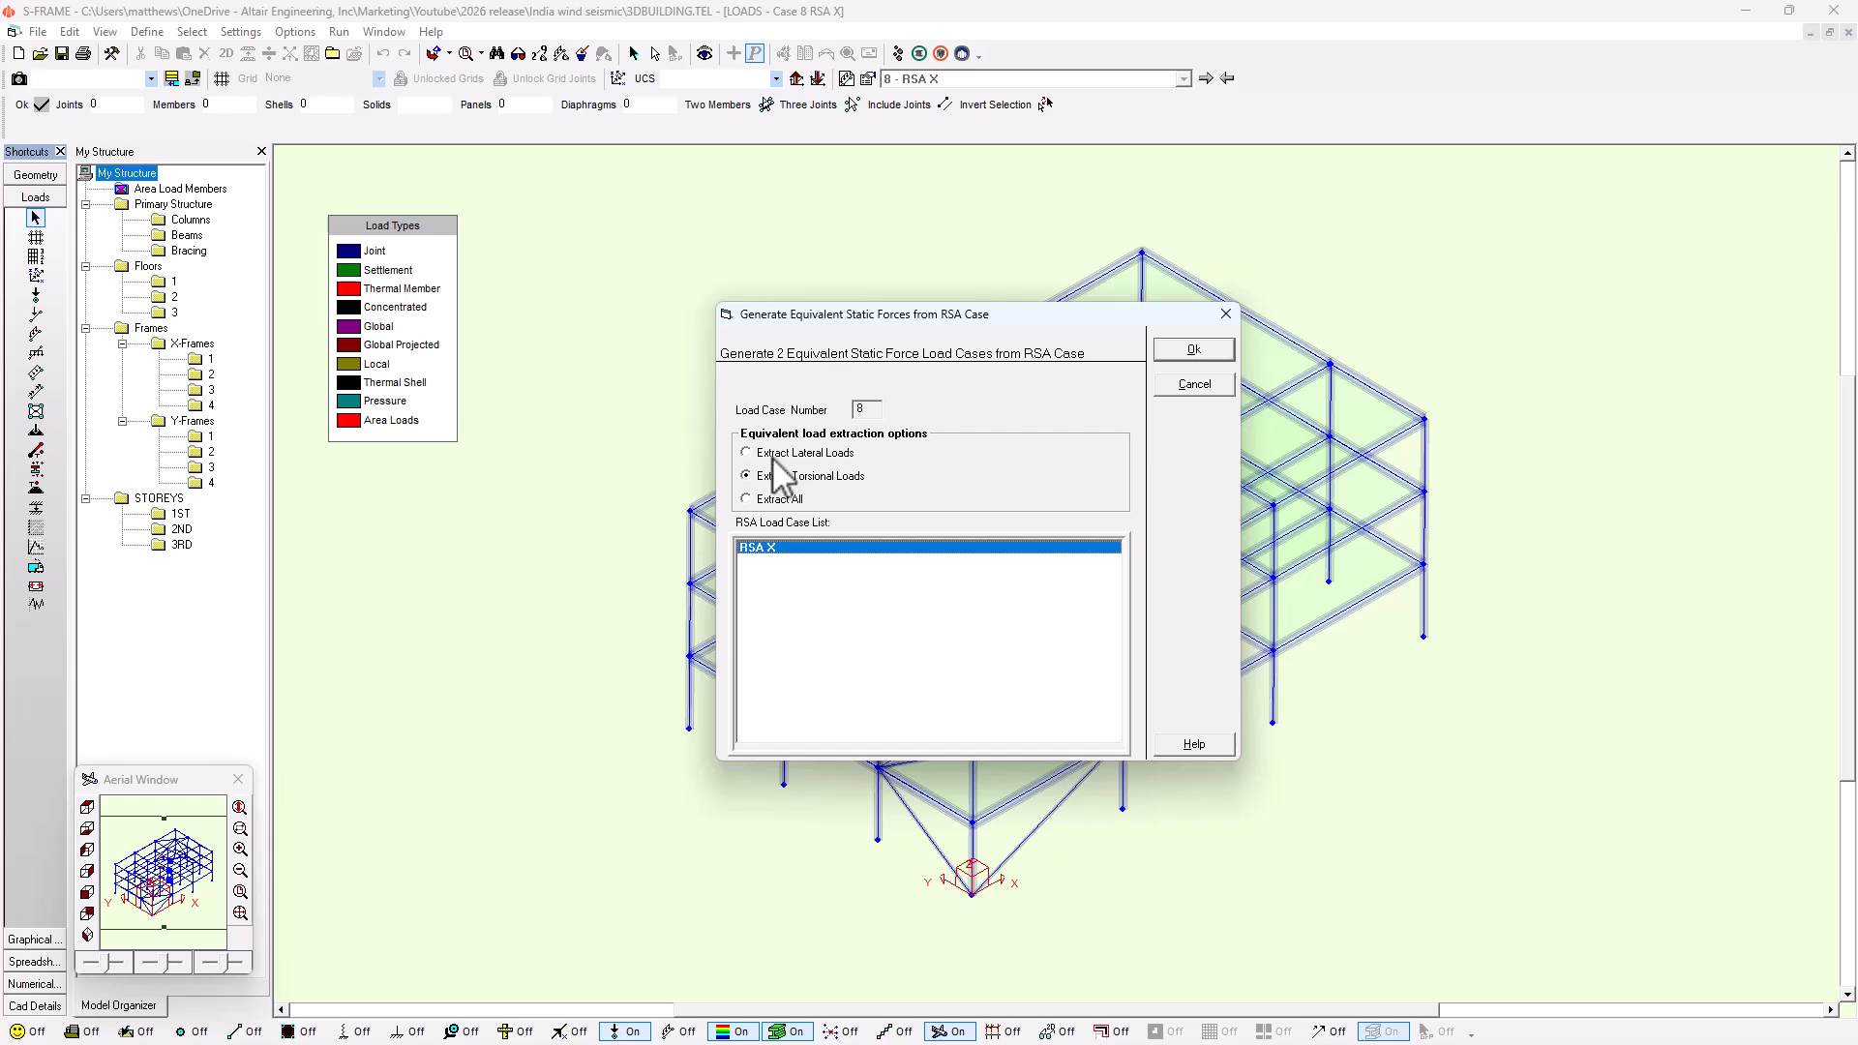
left_click(780, 505)
left_click(1196, 350)
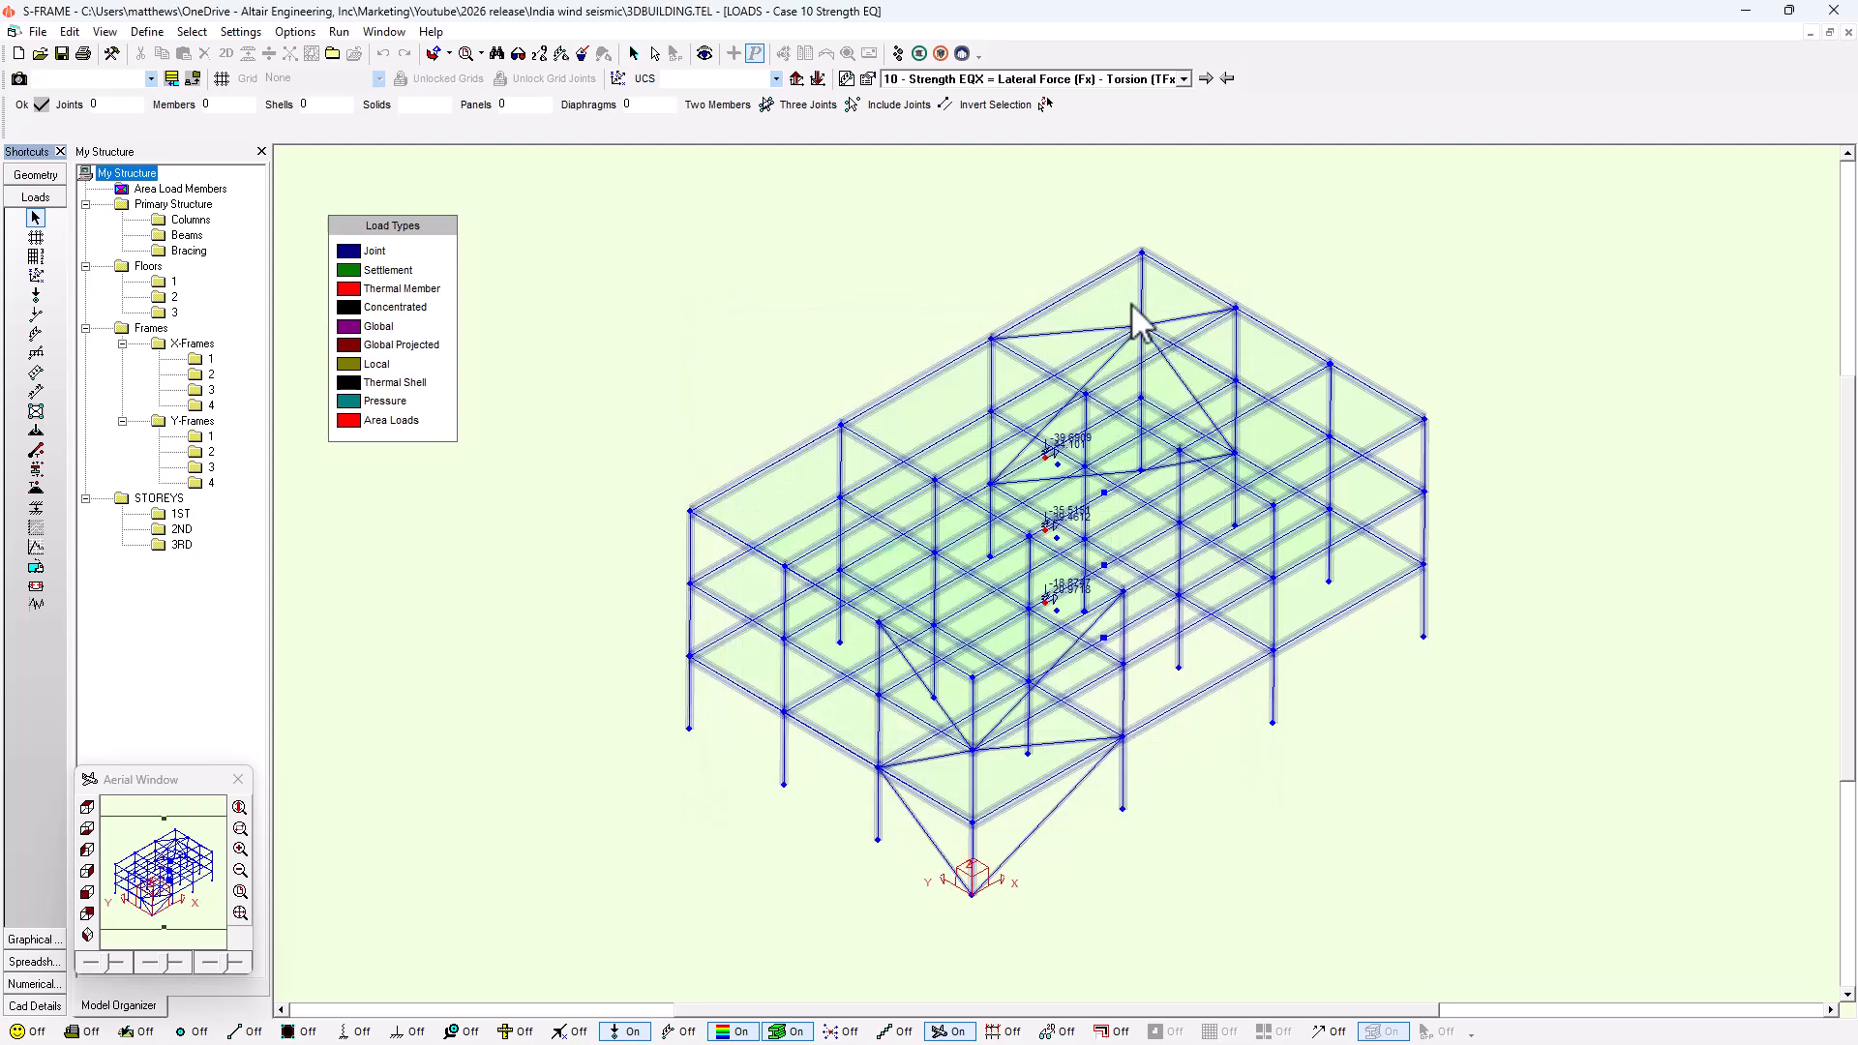
Inspect the joint loads of load case 9, Strength EQX with positive torsion, in the side and front elevation views.
left_click(1037, 81)
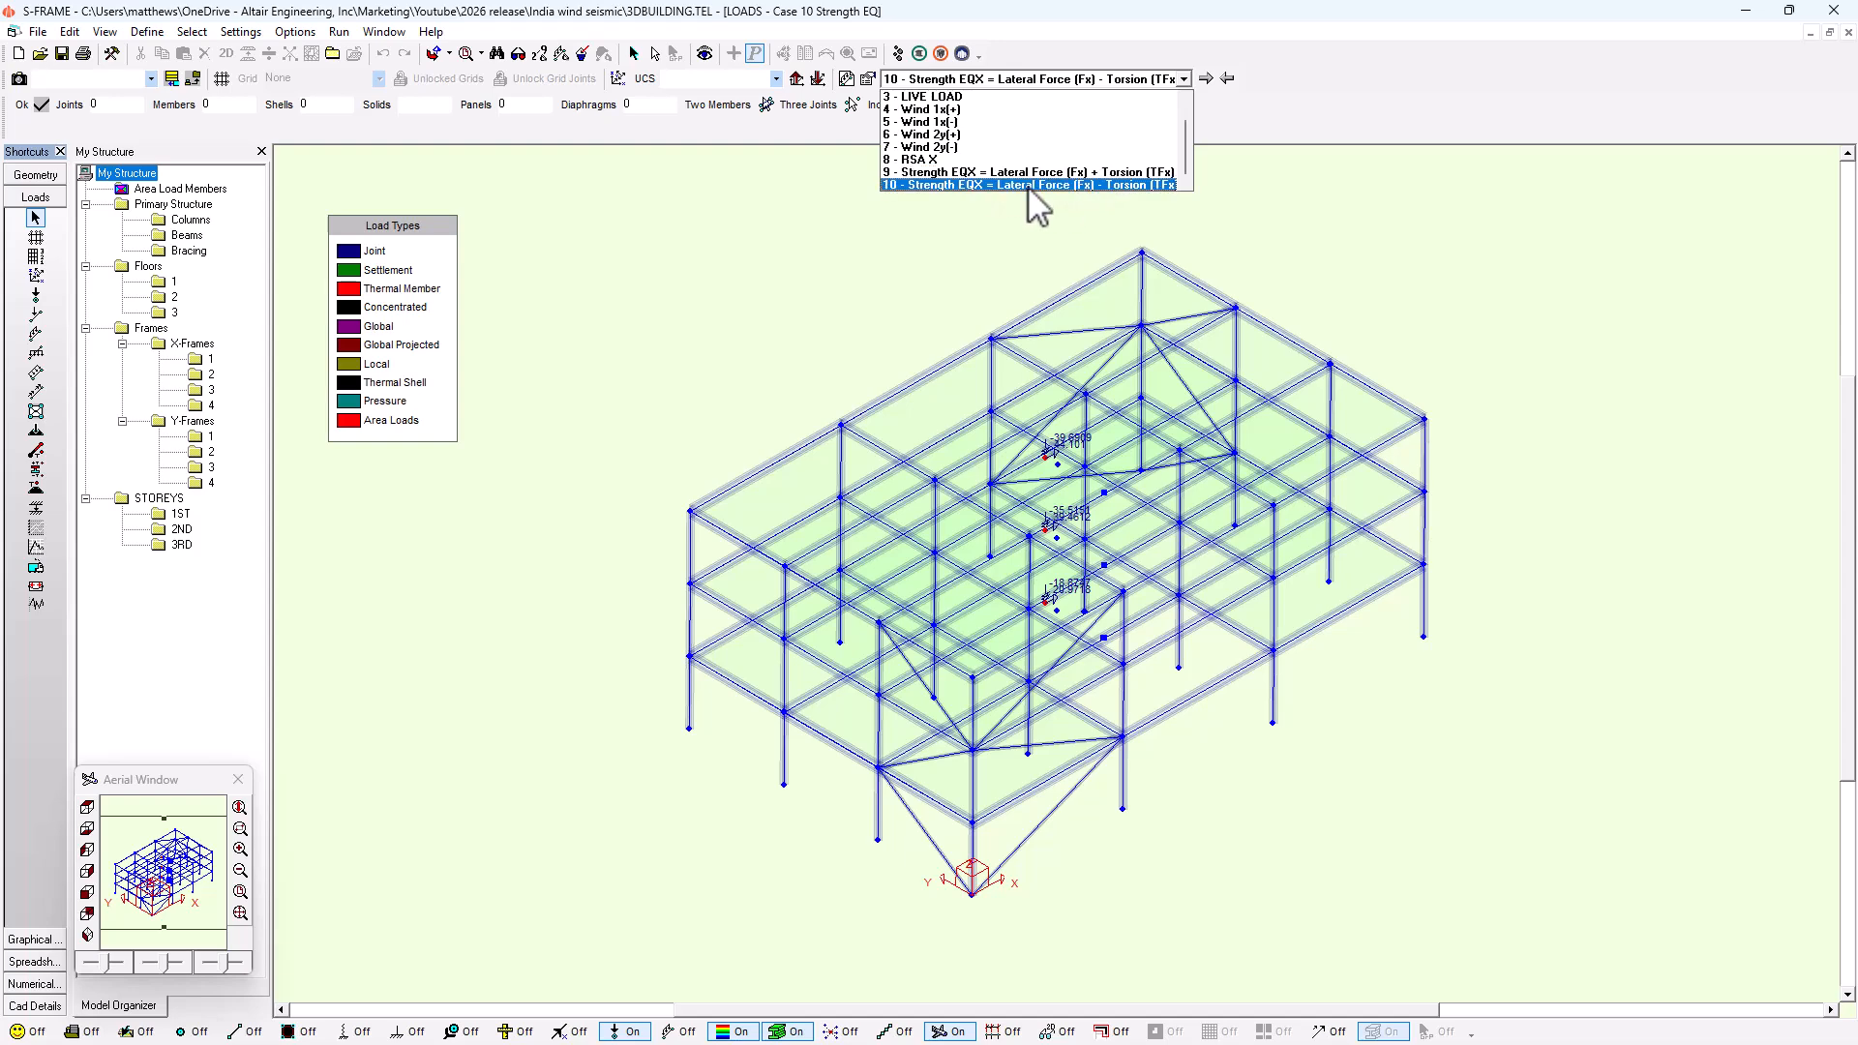
left_click(1003, 173)
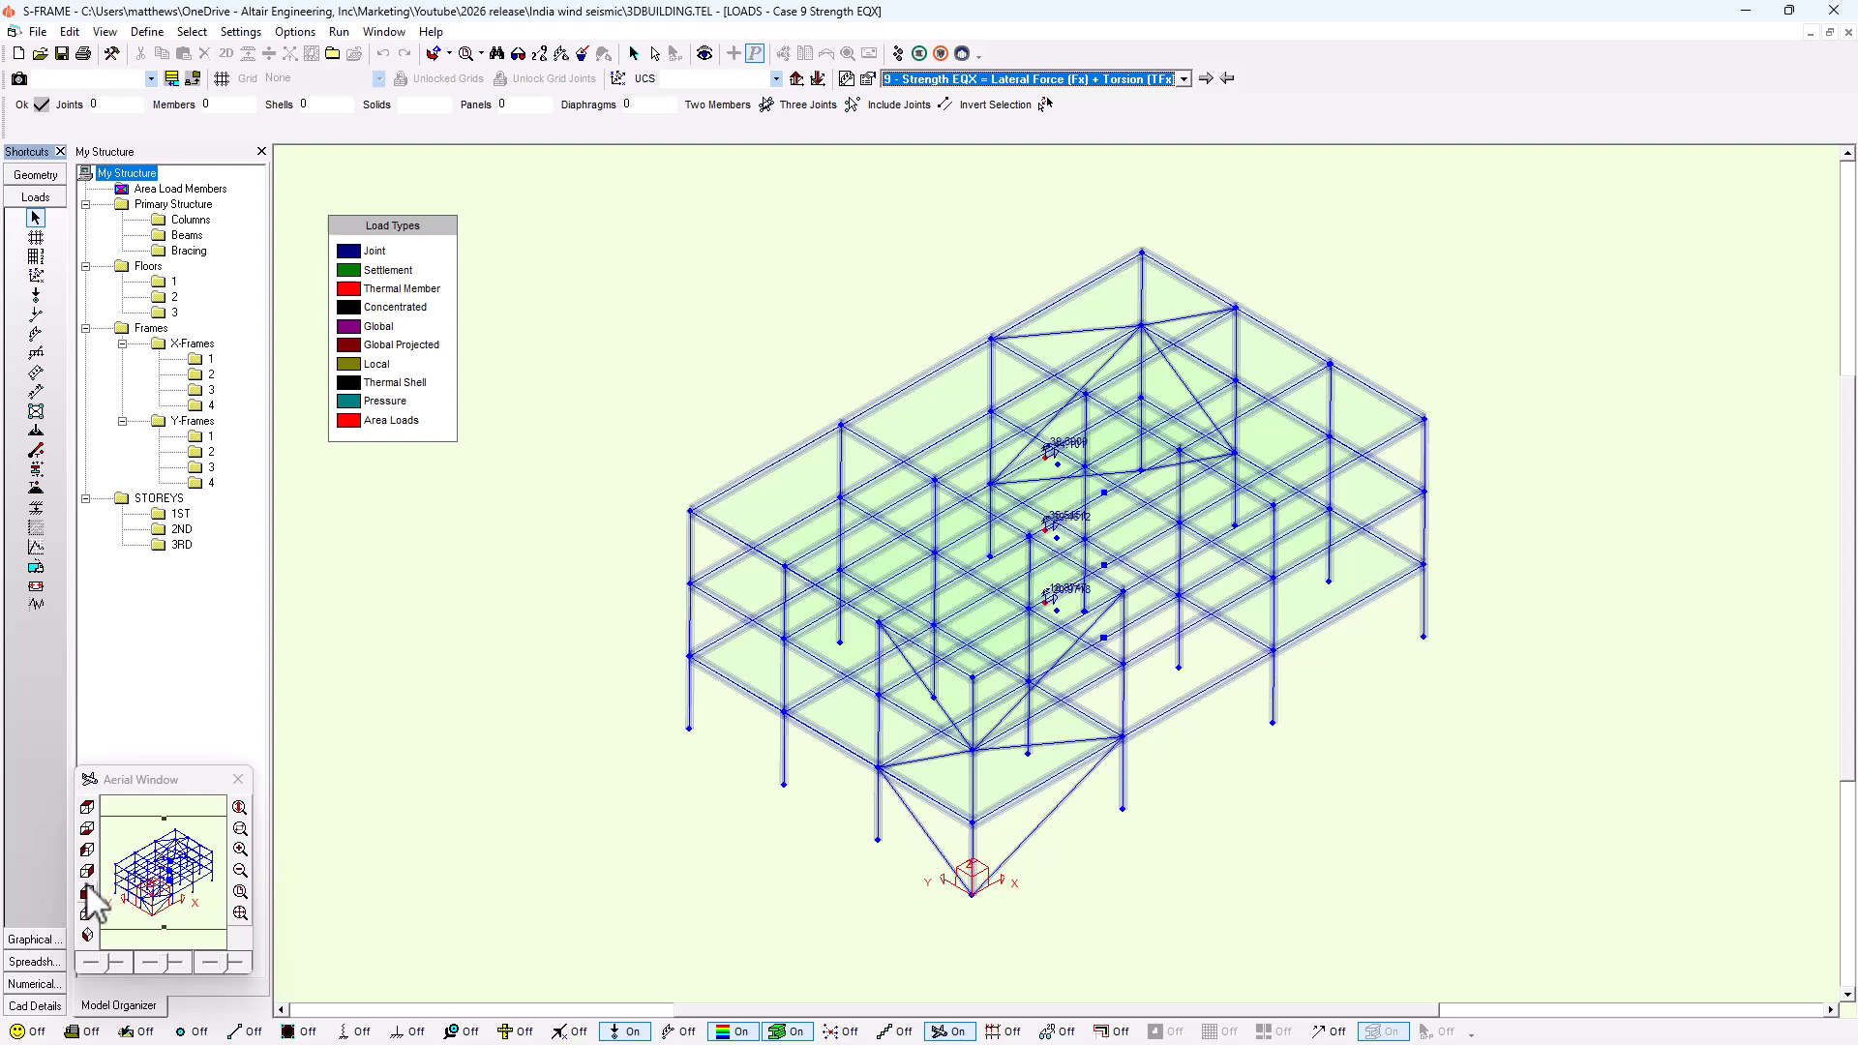
left_click(88, 851)
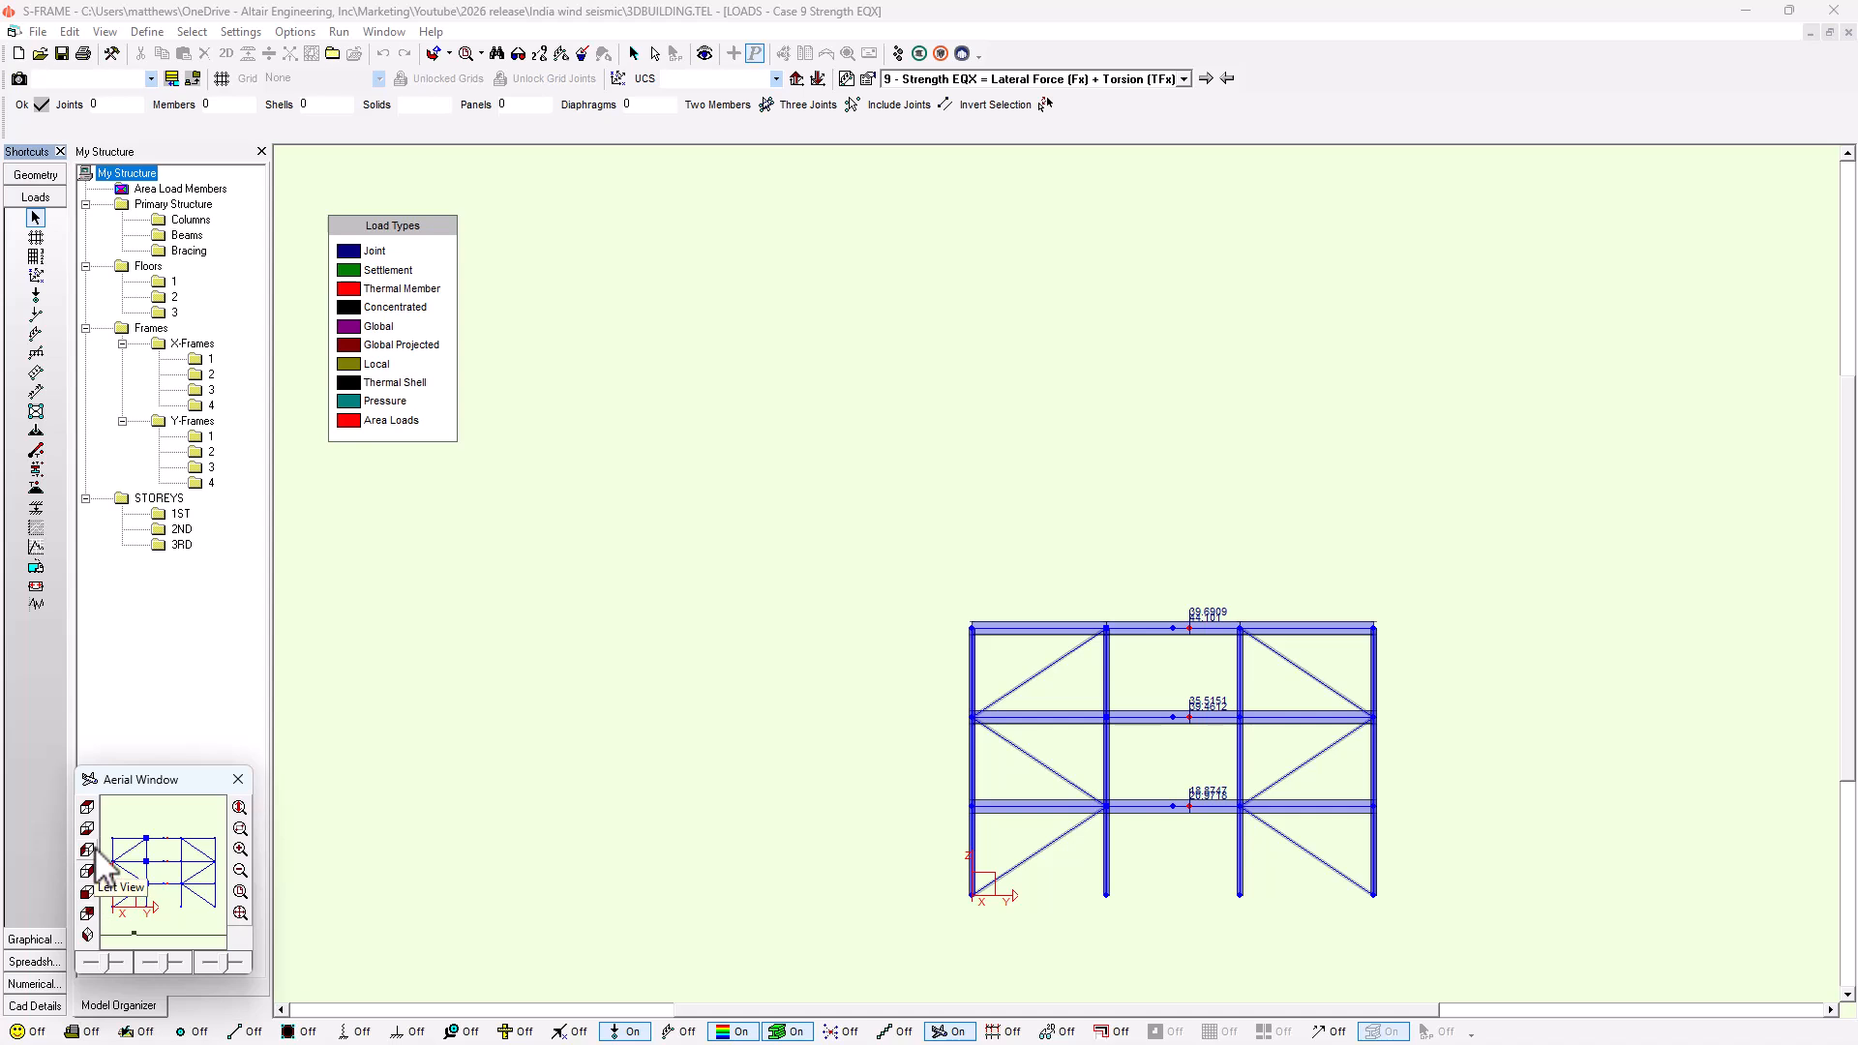
left_click(88, 869)
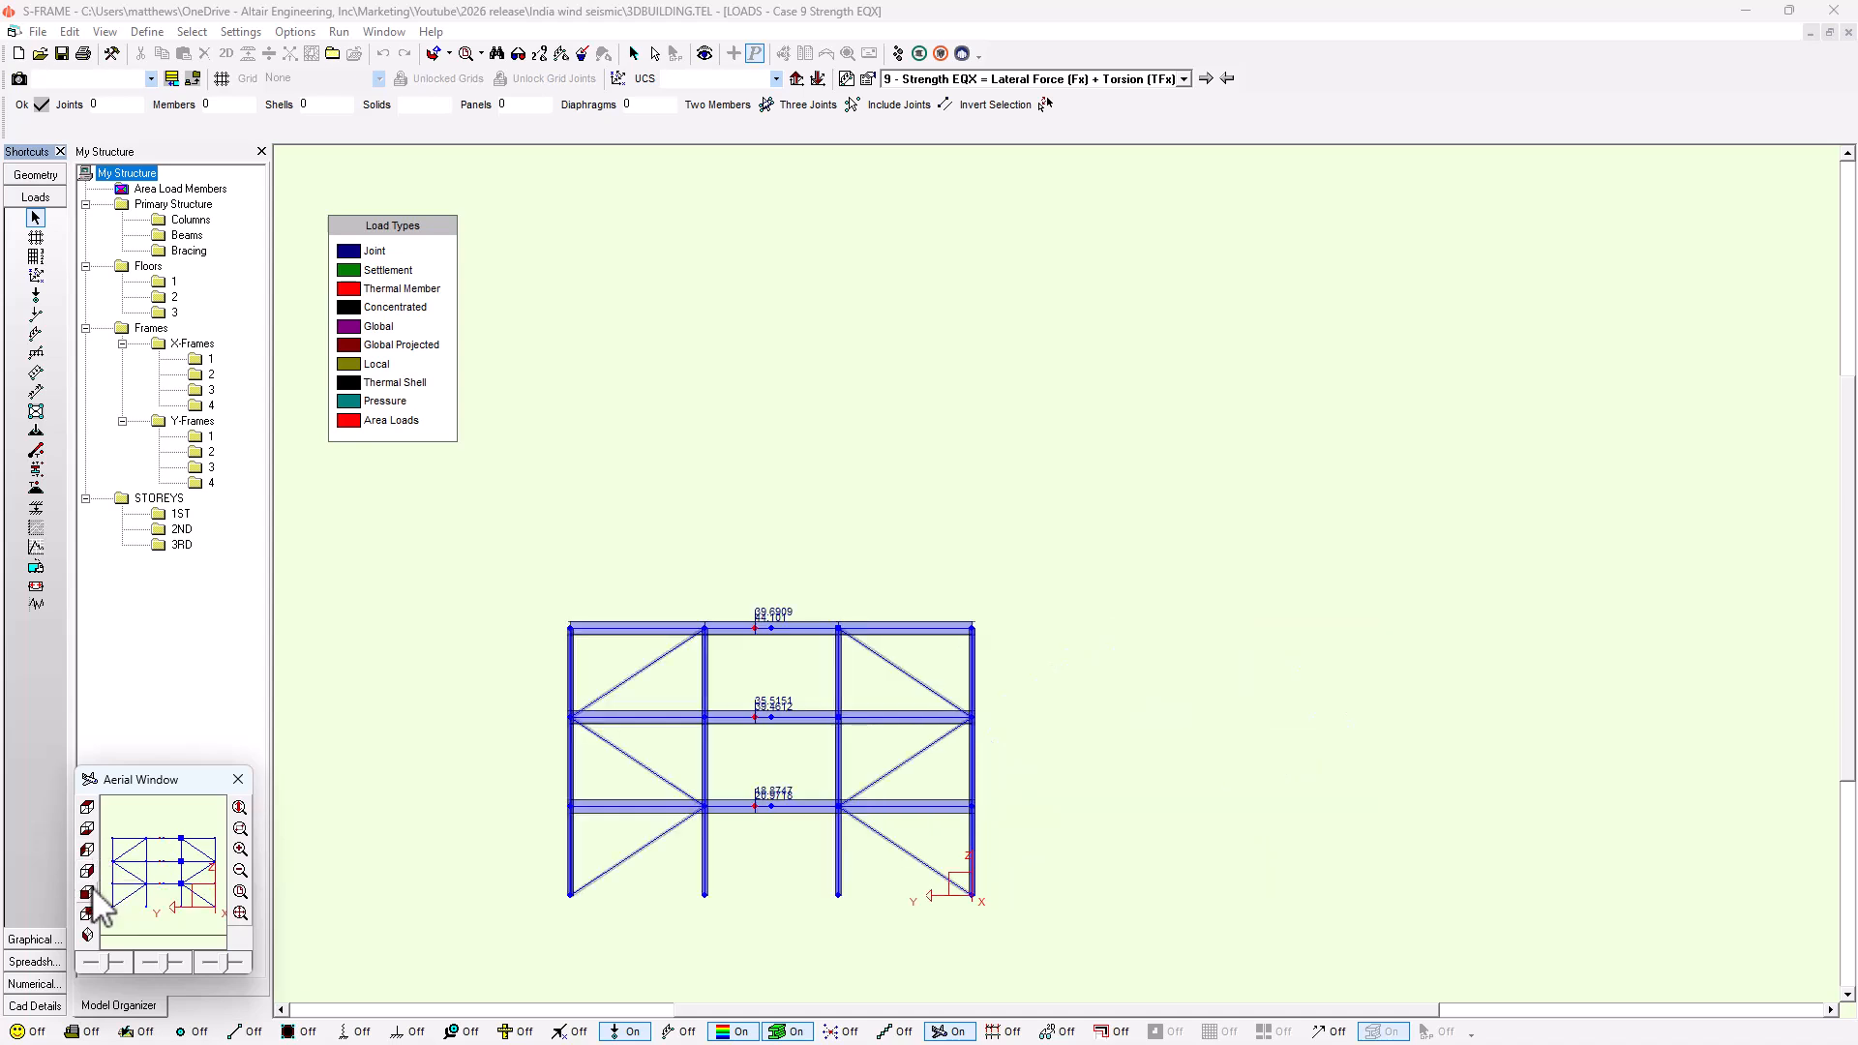
left_click(88, 892)
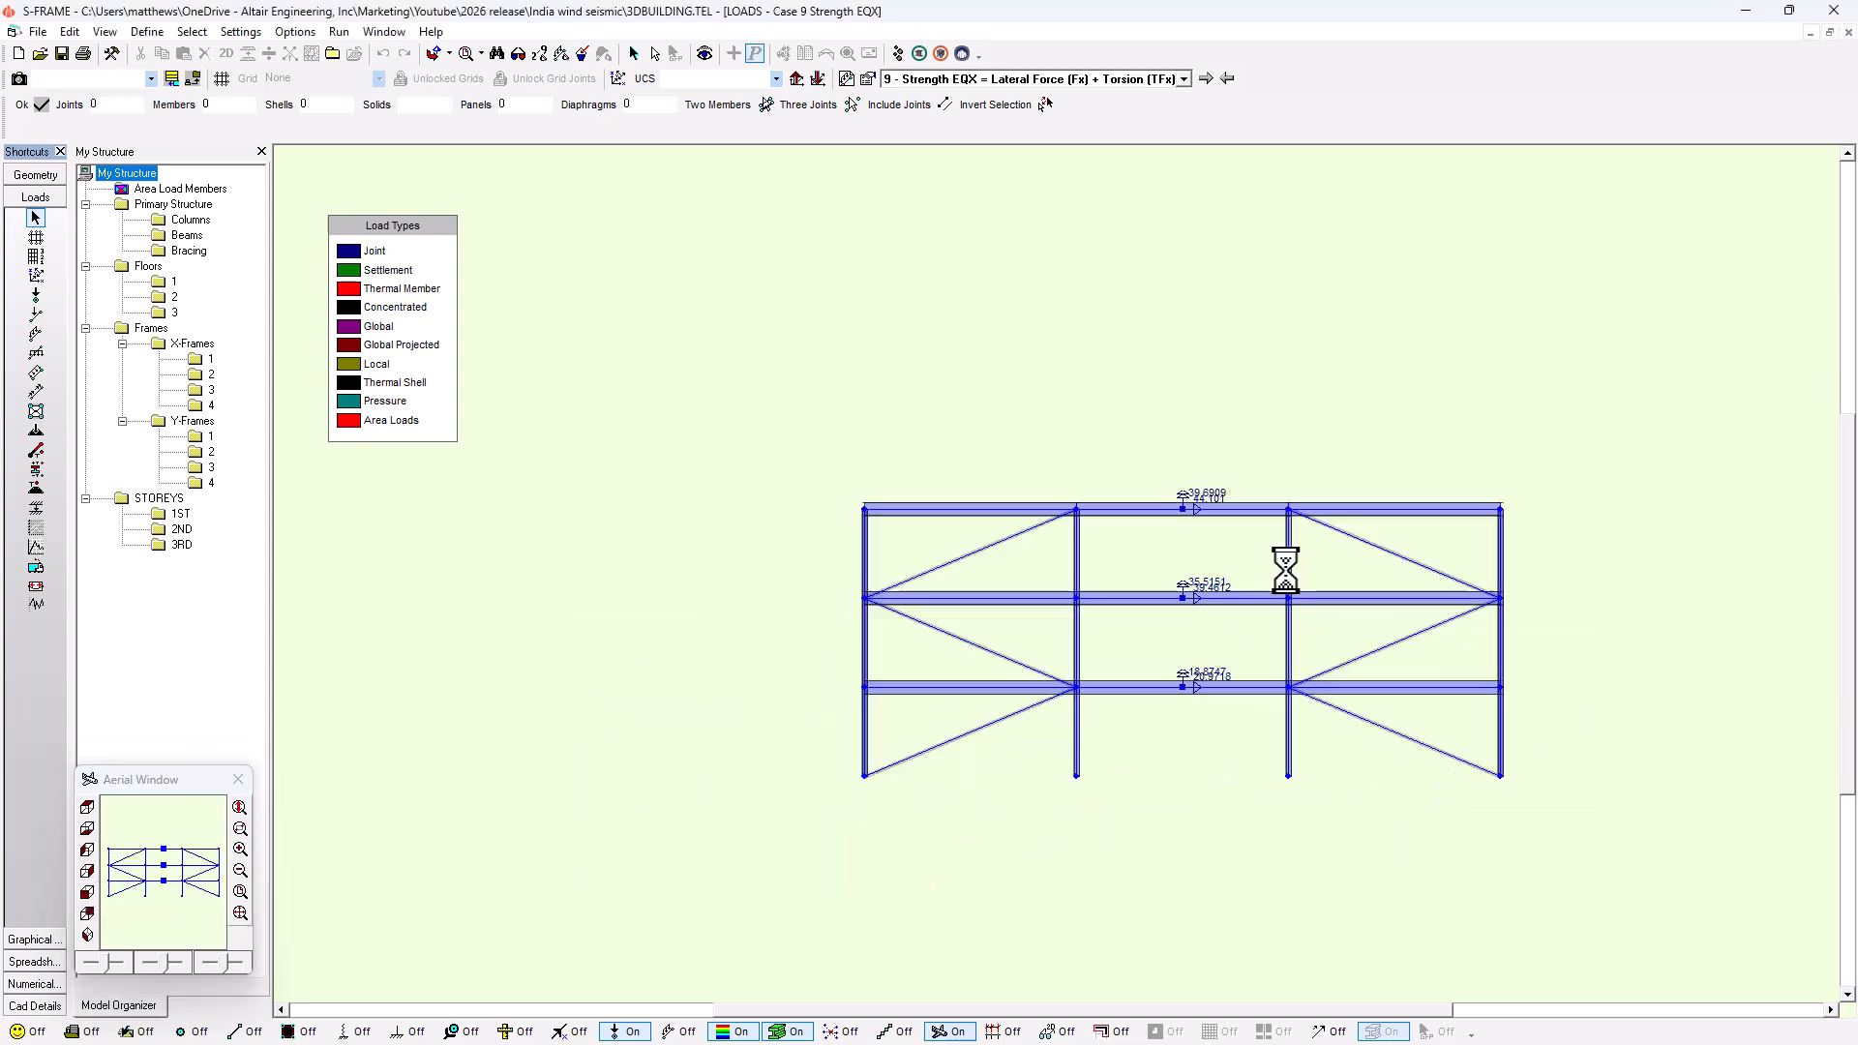